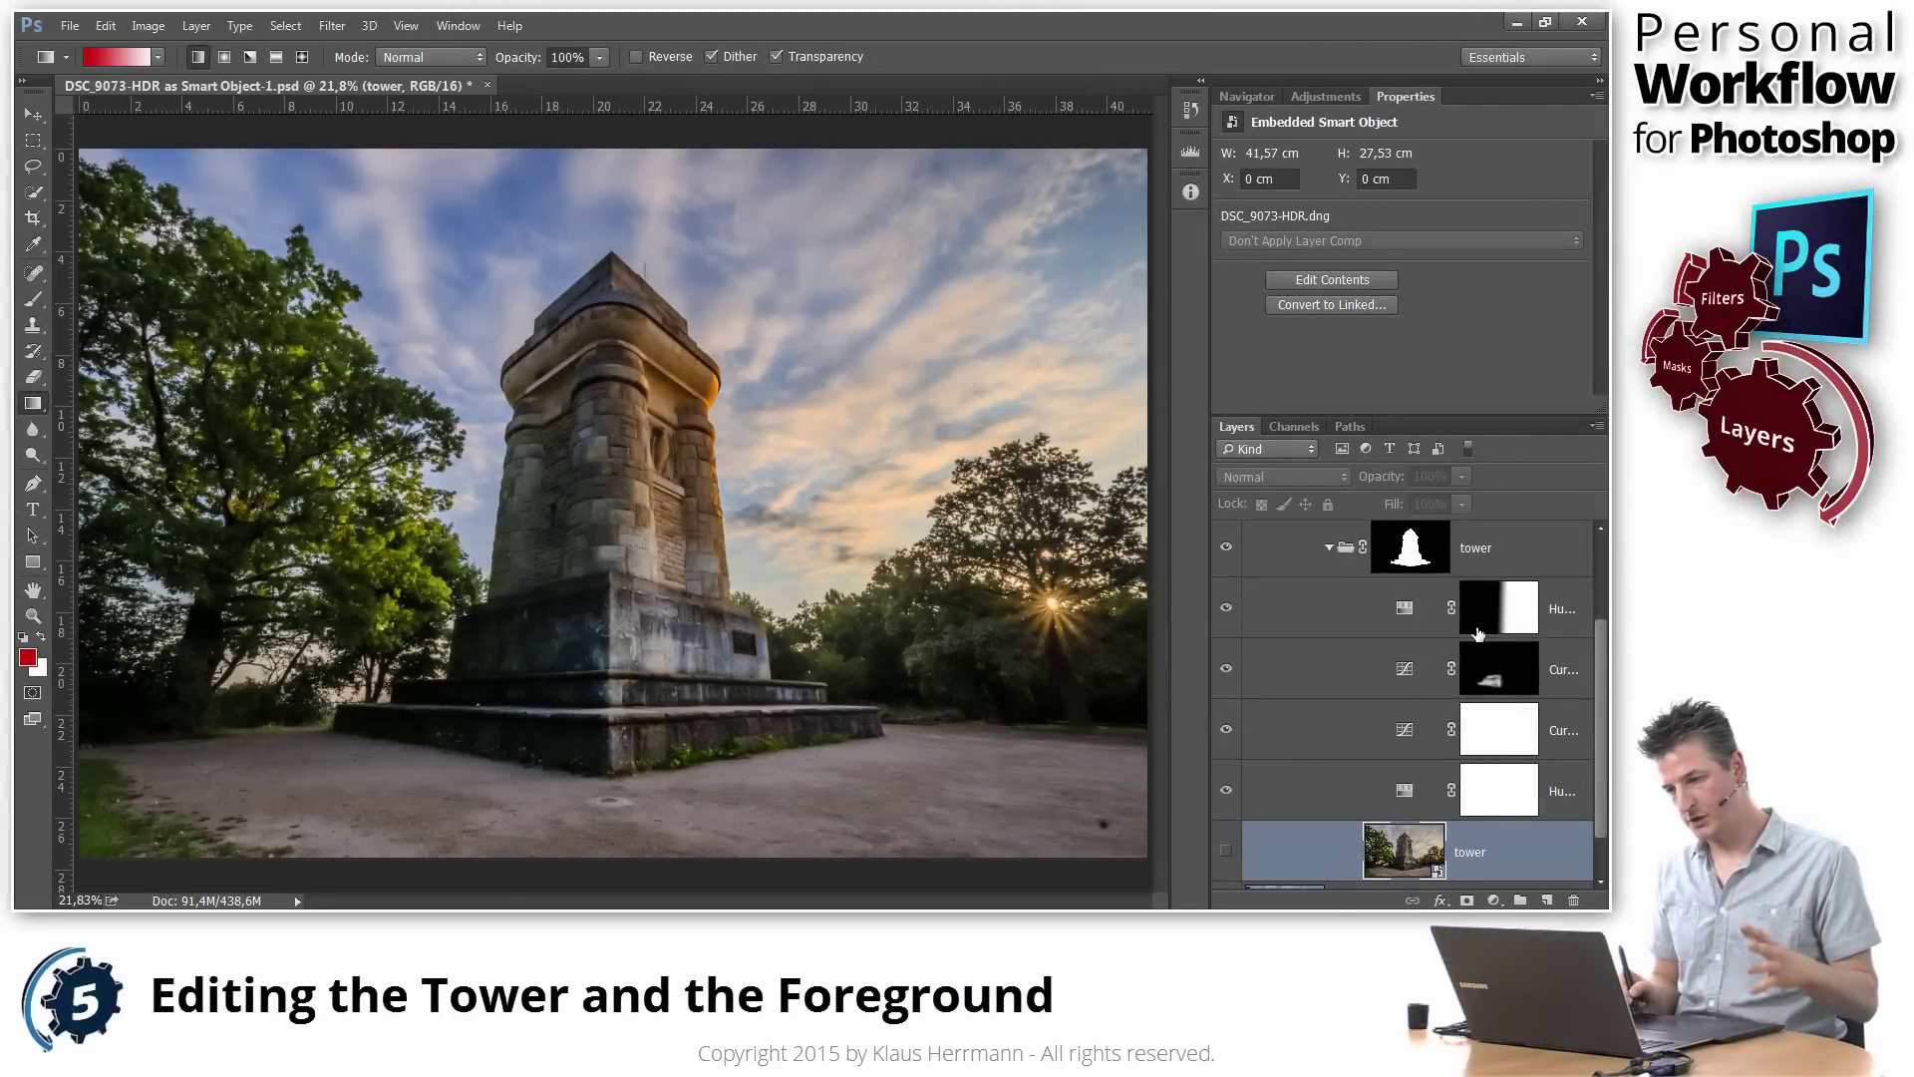
Step: Duplicate the base layer as 'base copy' and rasterize it
{"action": "scroll", "coordinate": [1599, 740], "scroll_direction": "down", "scroll_amount": 1}
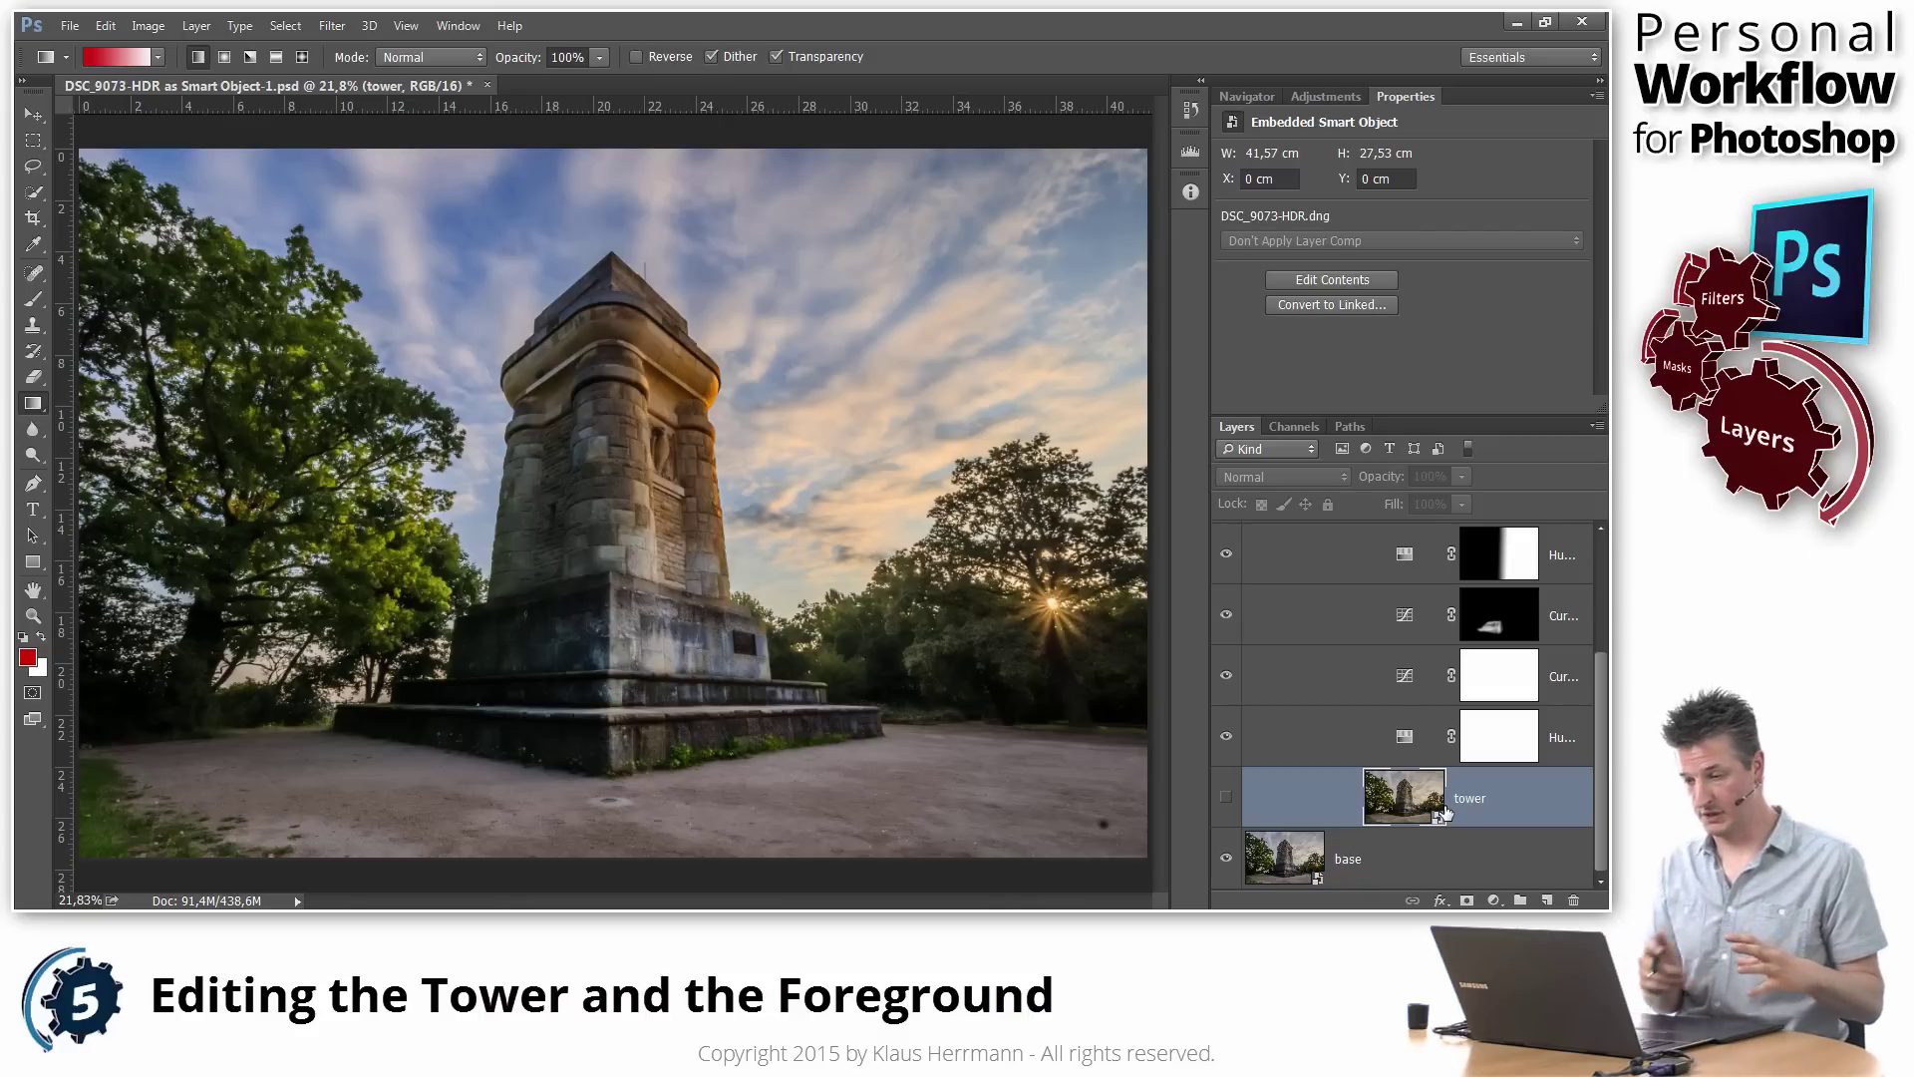
{"action": "left_click", "coordinate": [1376, 875]}
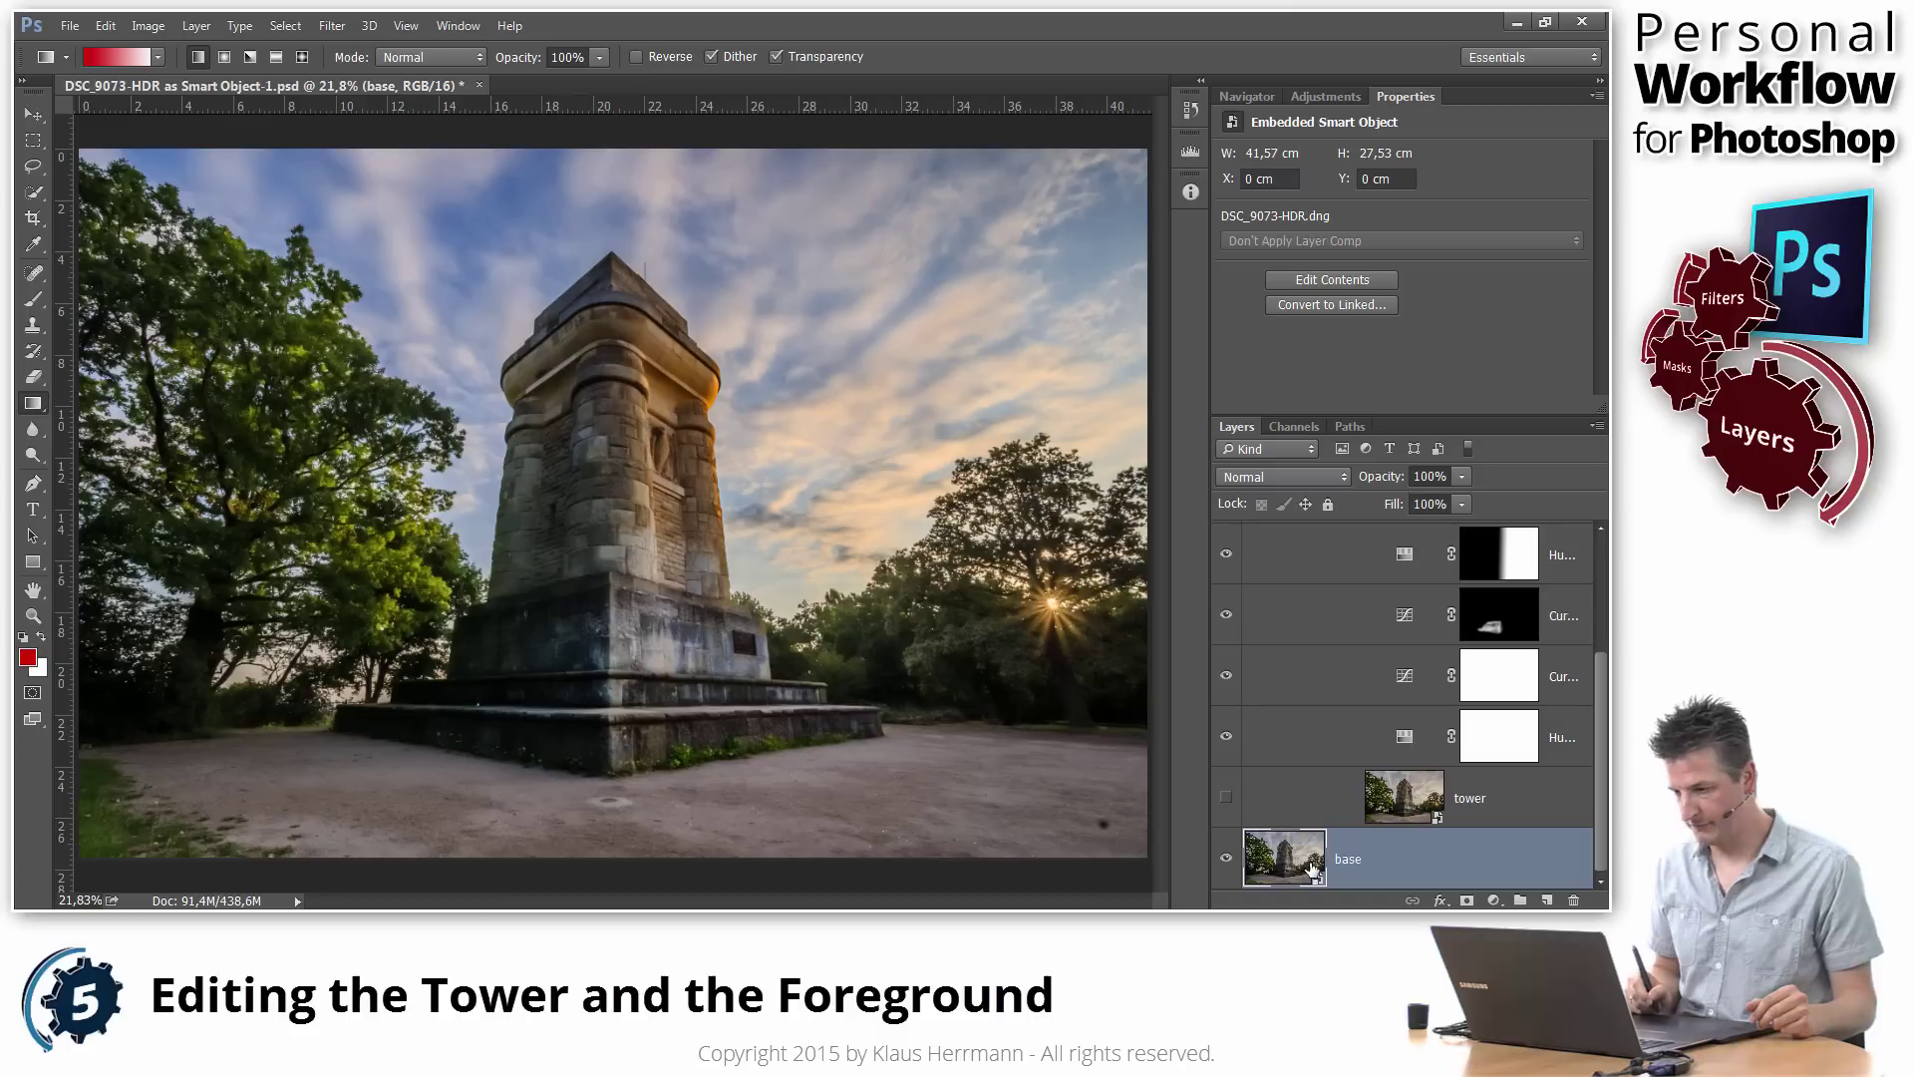
{"action": "key", "text": "ctrl+j"}
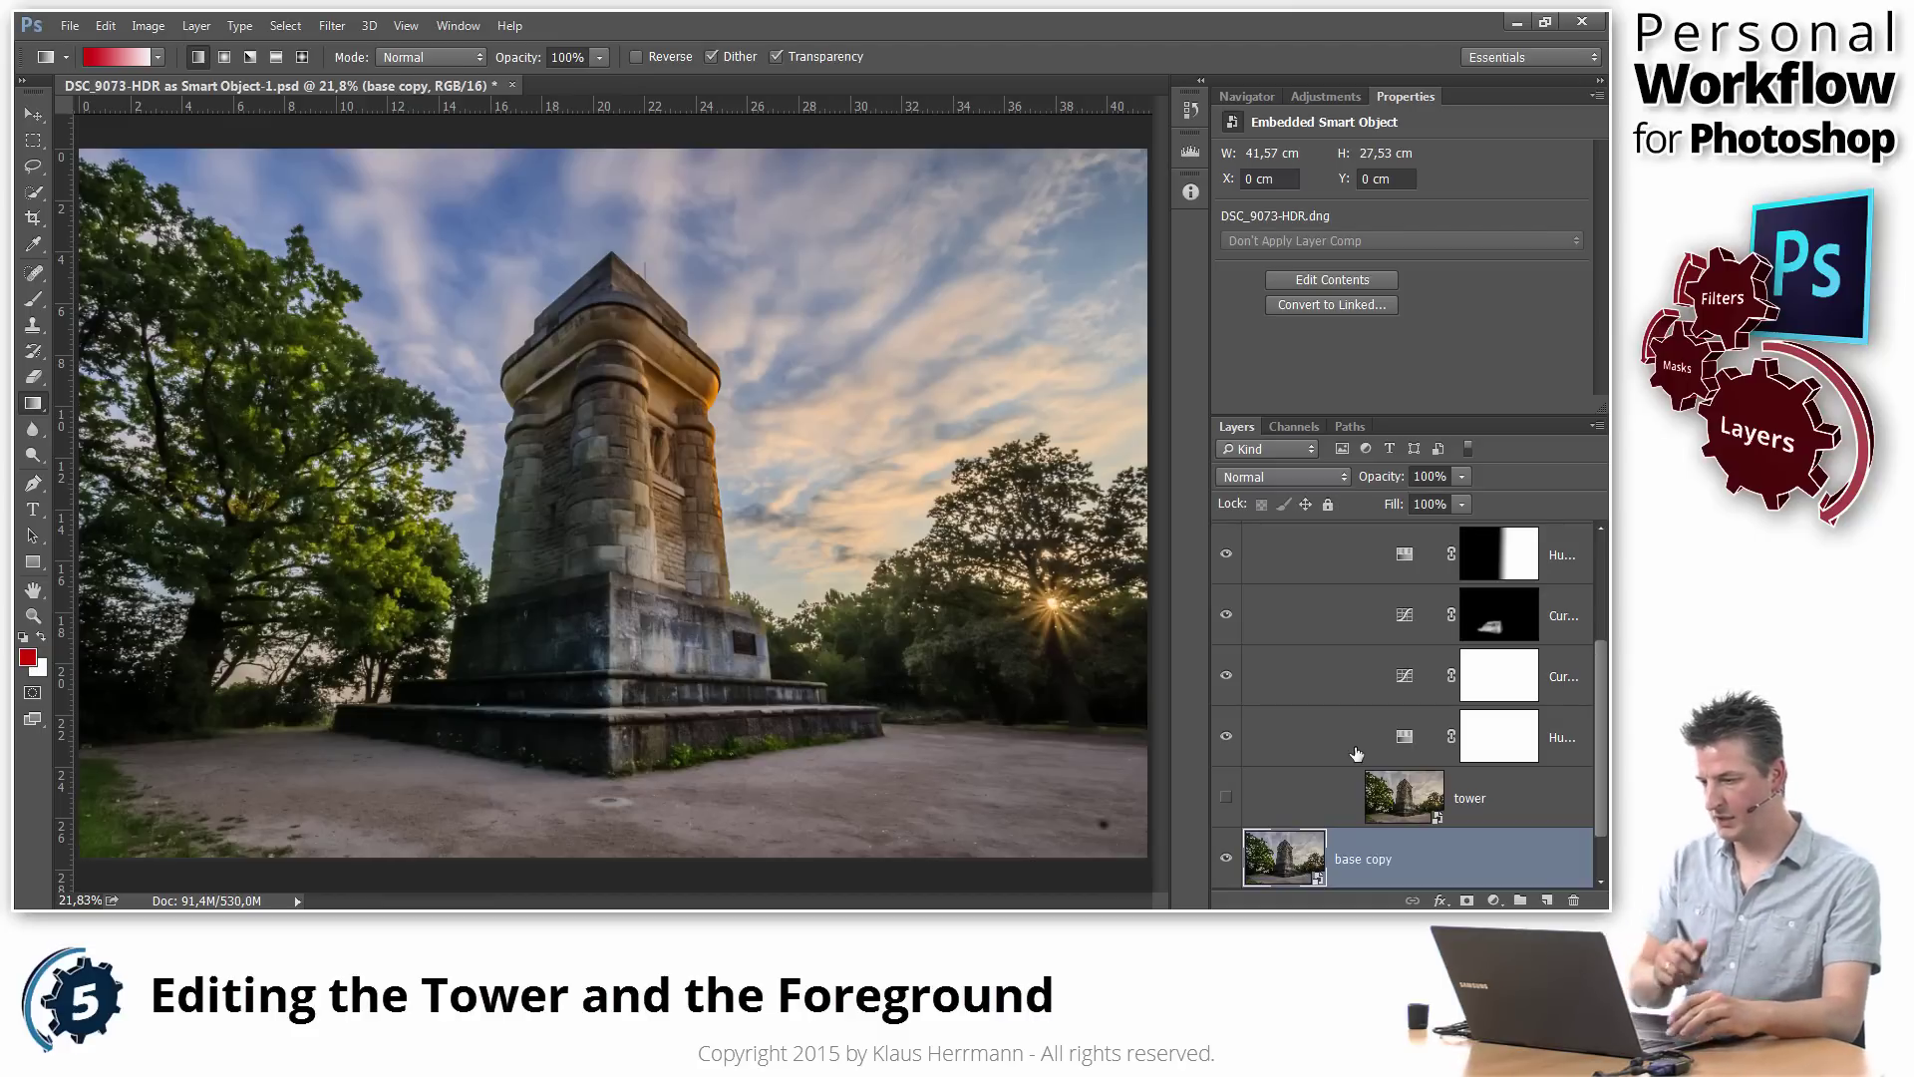
{"action": "scroll", "coordinate": [1592, 714], "scroll_direction": "down", "scroll_amount": 2}
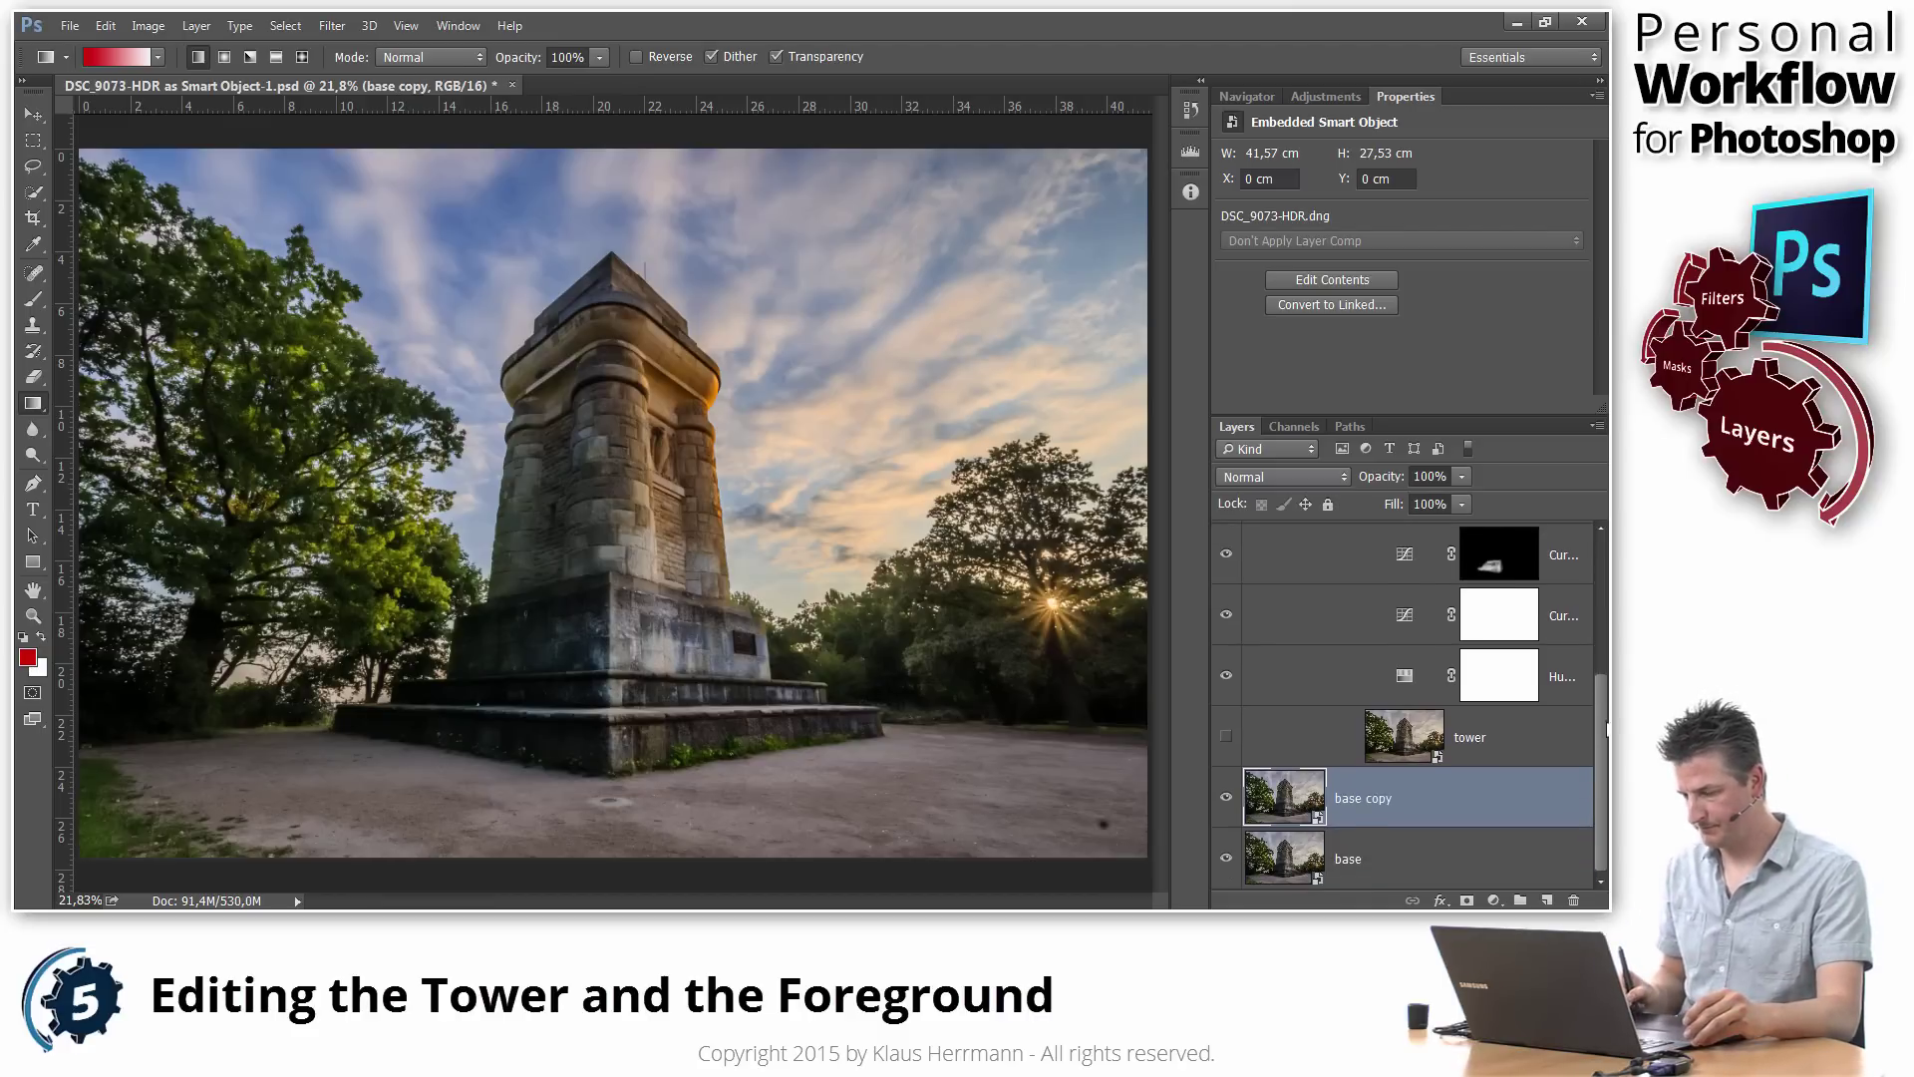
{"action": "right_click", "coordinate": [1442, 804]}
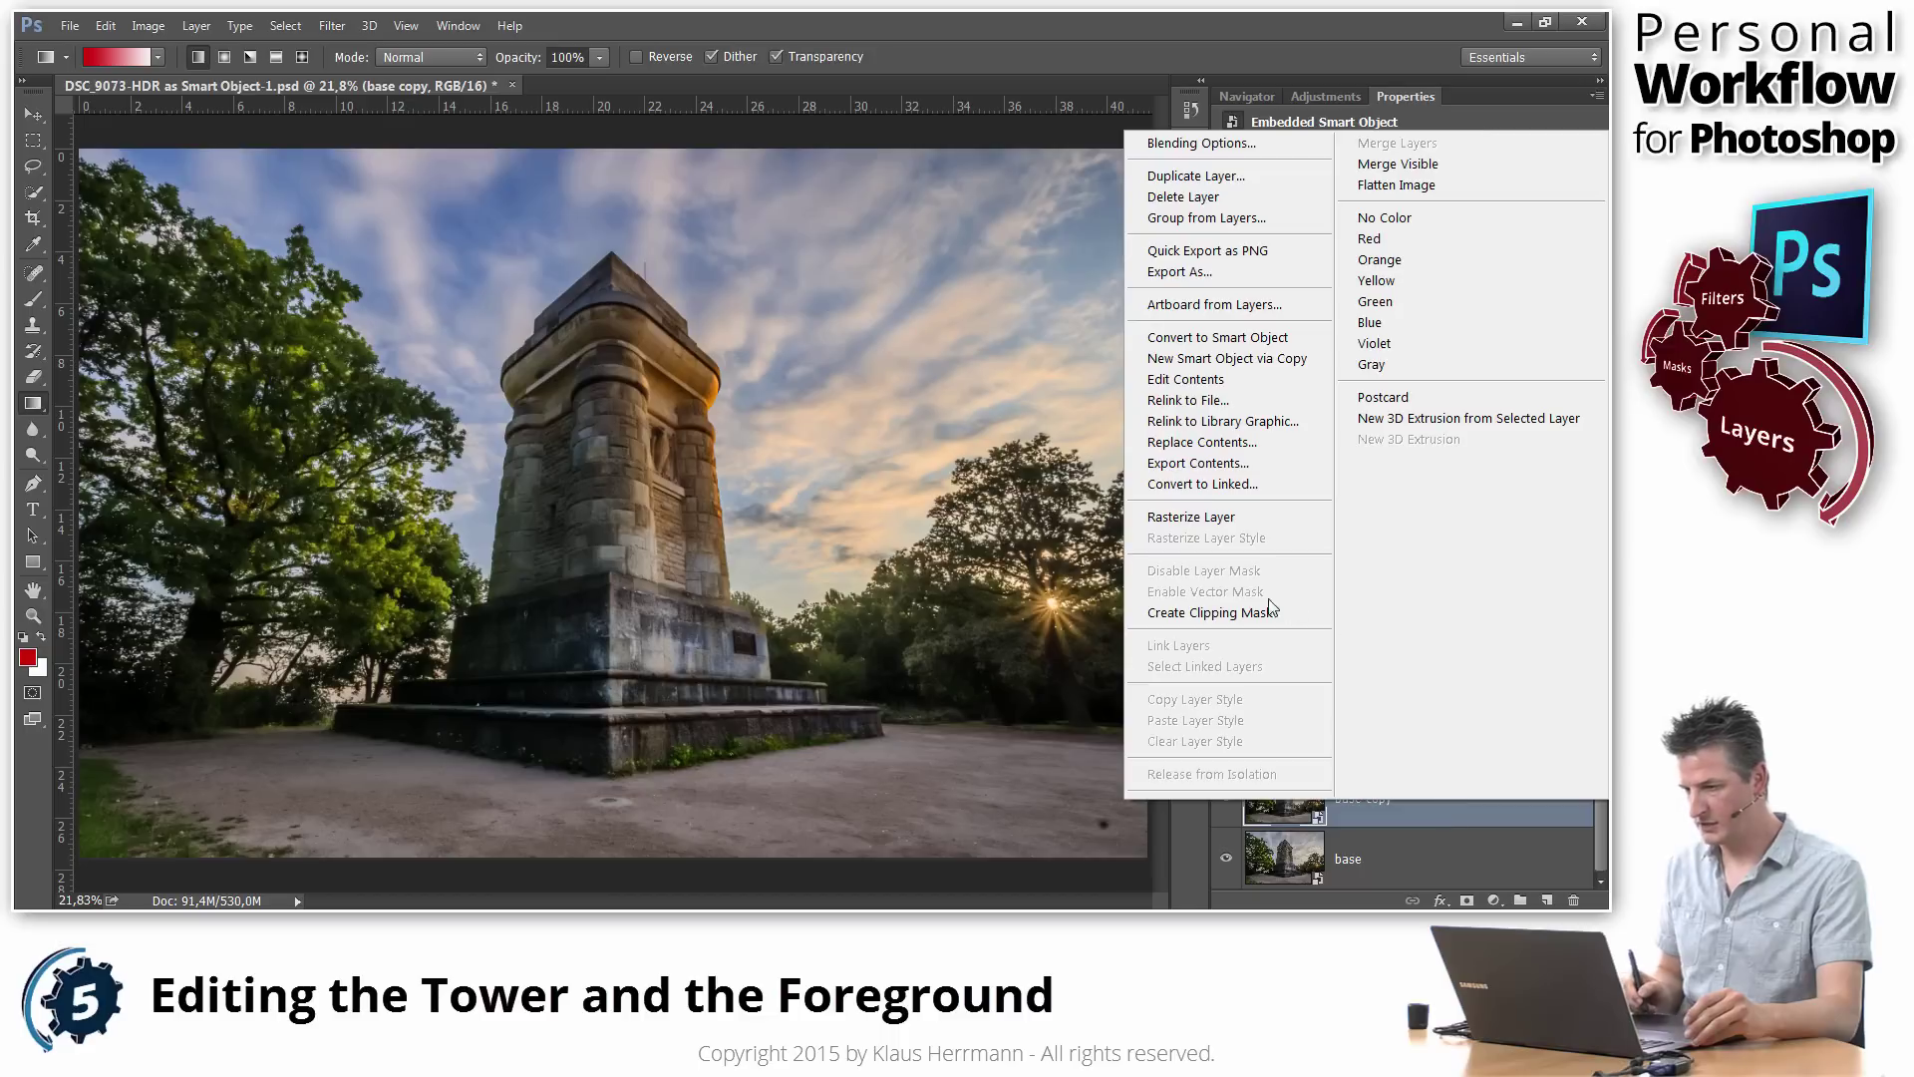
{"action": "left_click", "coordinate": [1225, 518]}
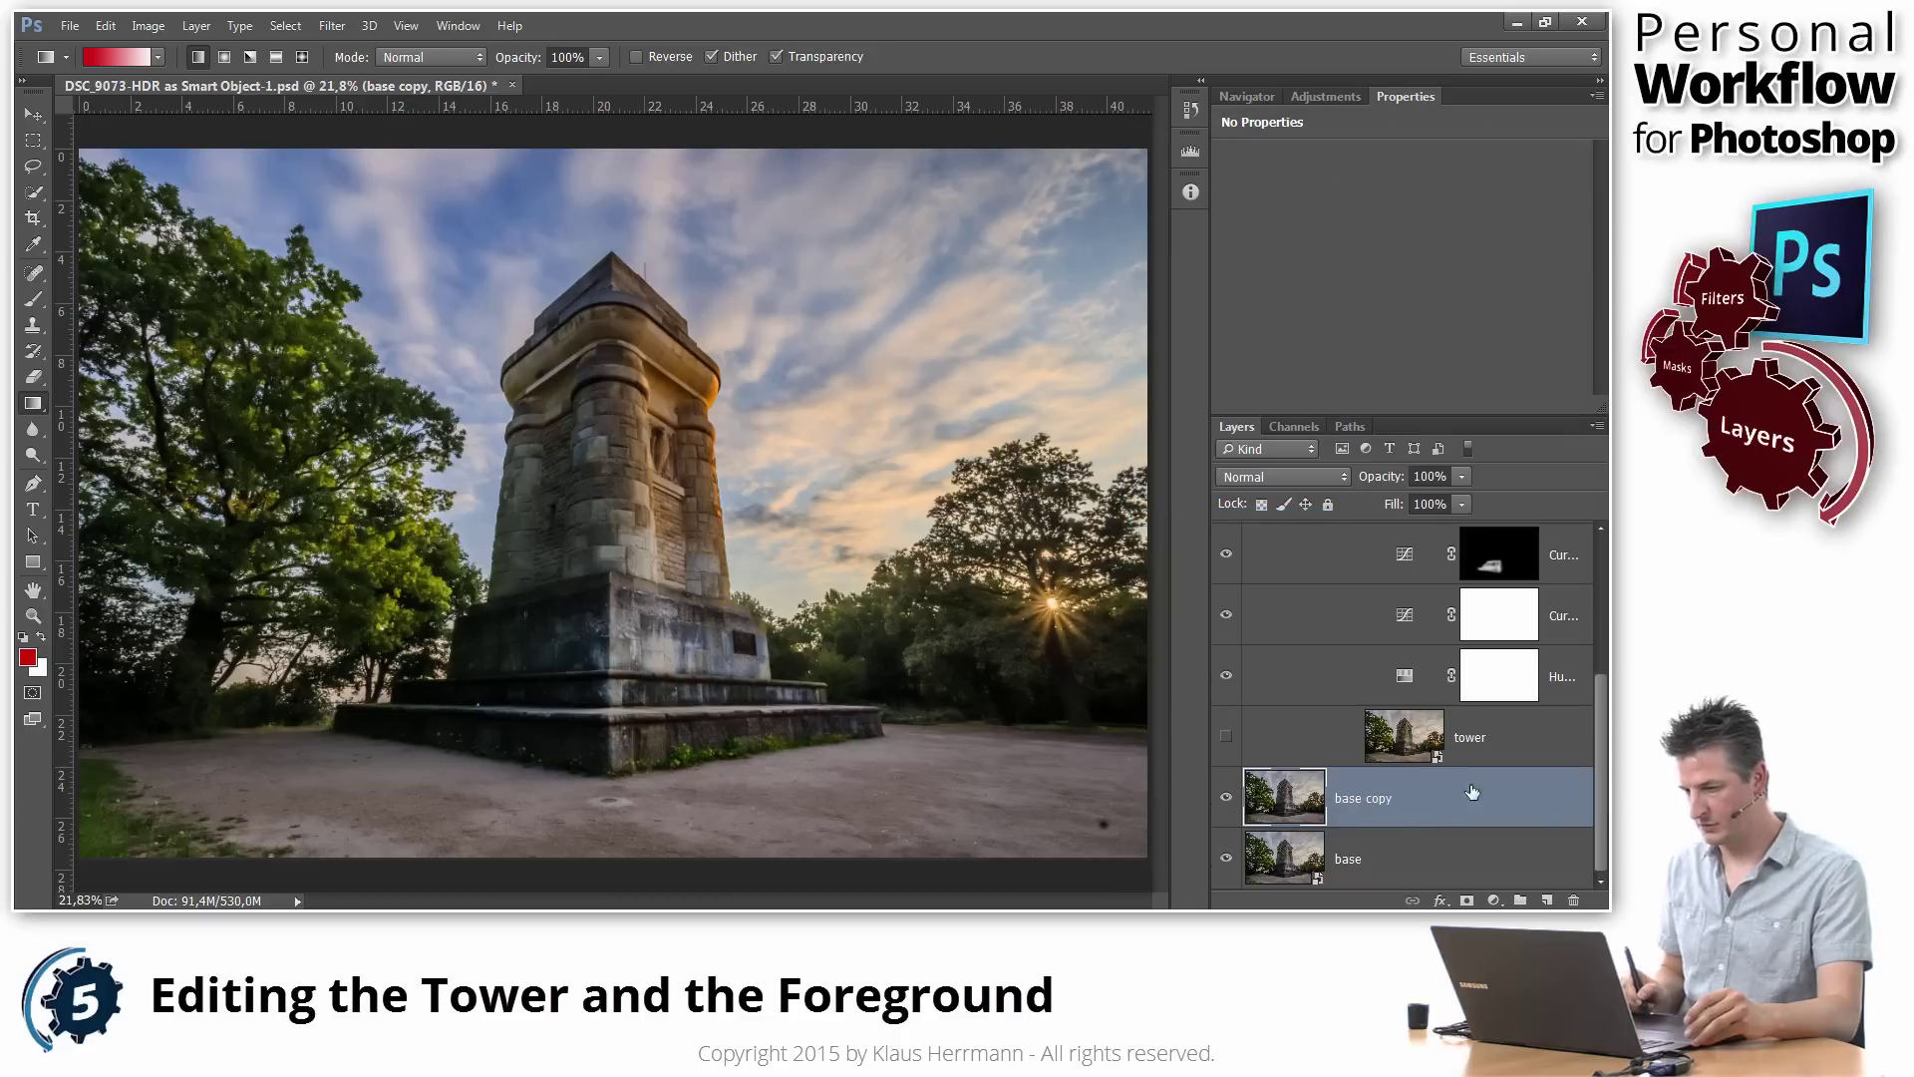
Step: Move the base copy layer above the tower layer in the stack
{"action": "left_click_drag", "start_coordinate": [1599, 780], "coordinate": [1599, 759]}
{"action": "scroll", "coordinate": [1591, 777], "scroll_direction": "up", "scroll_amount": 2}
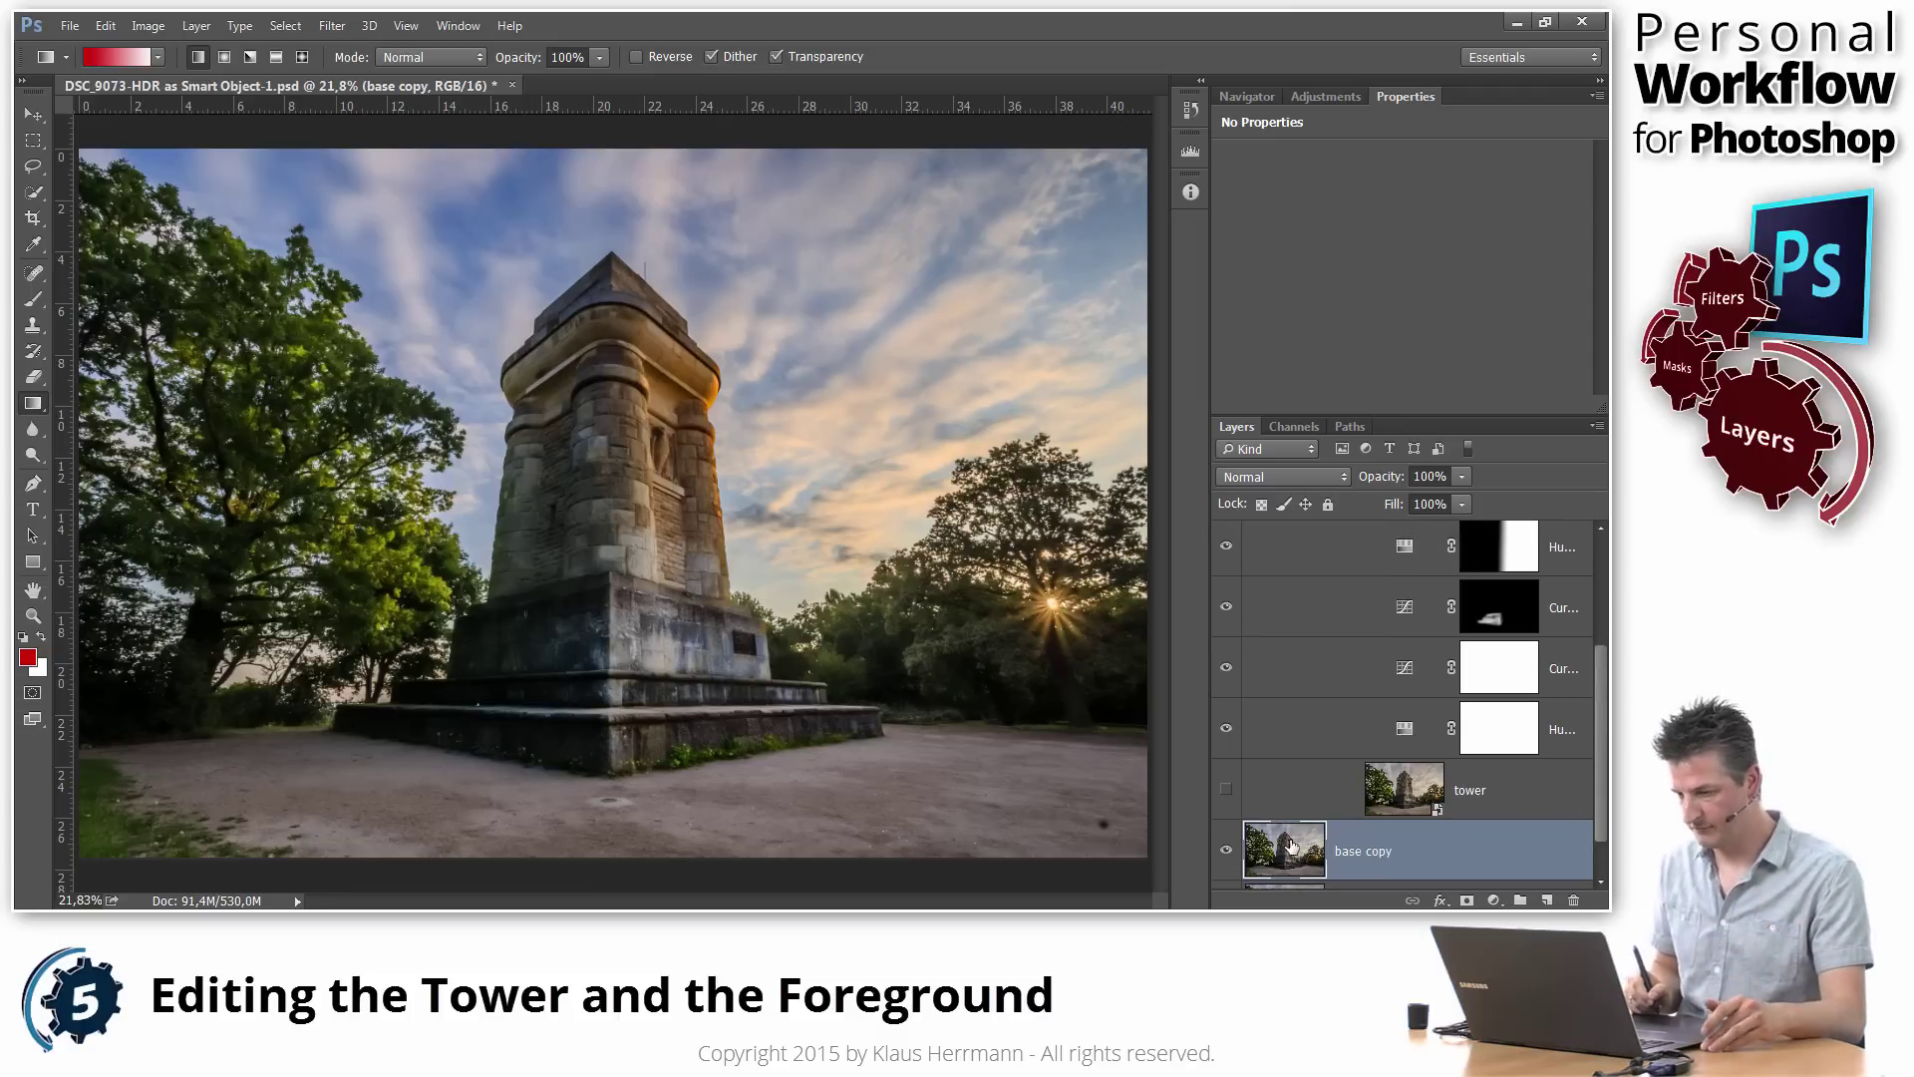
{"action": "left_click_drag", "start_coordinate": [1301, 864], "coordinate": [1381, 787]}
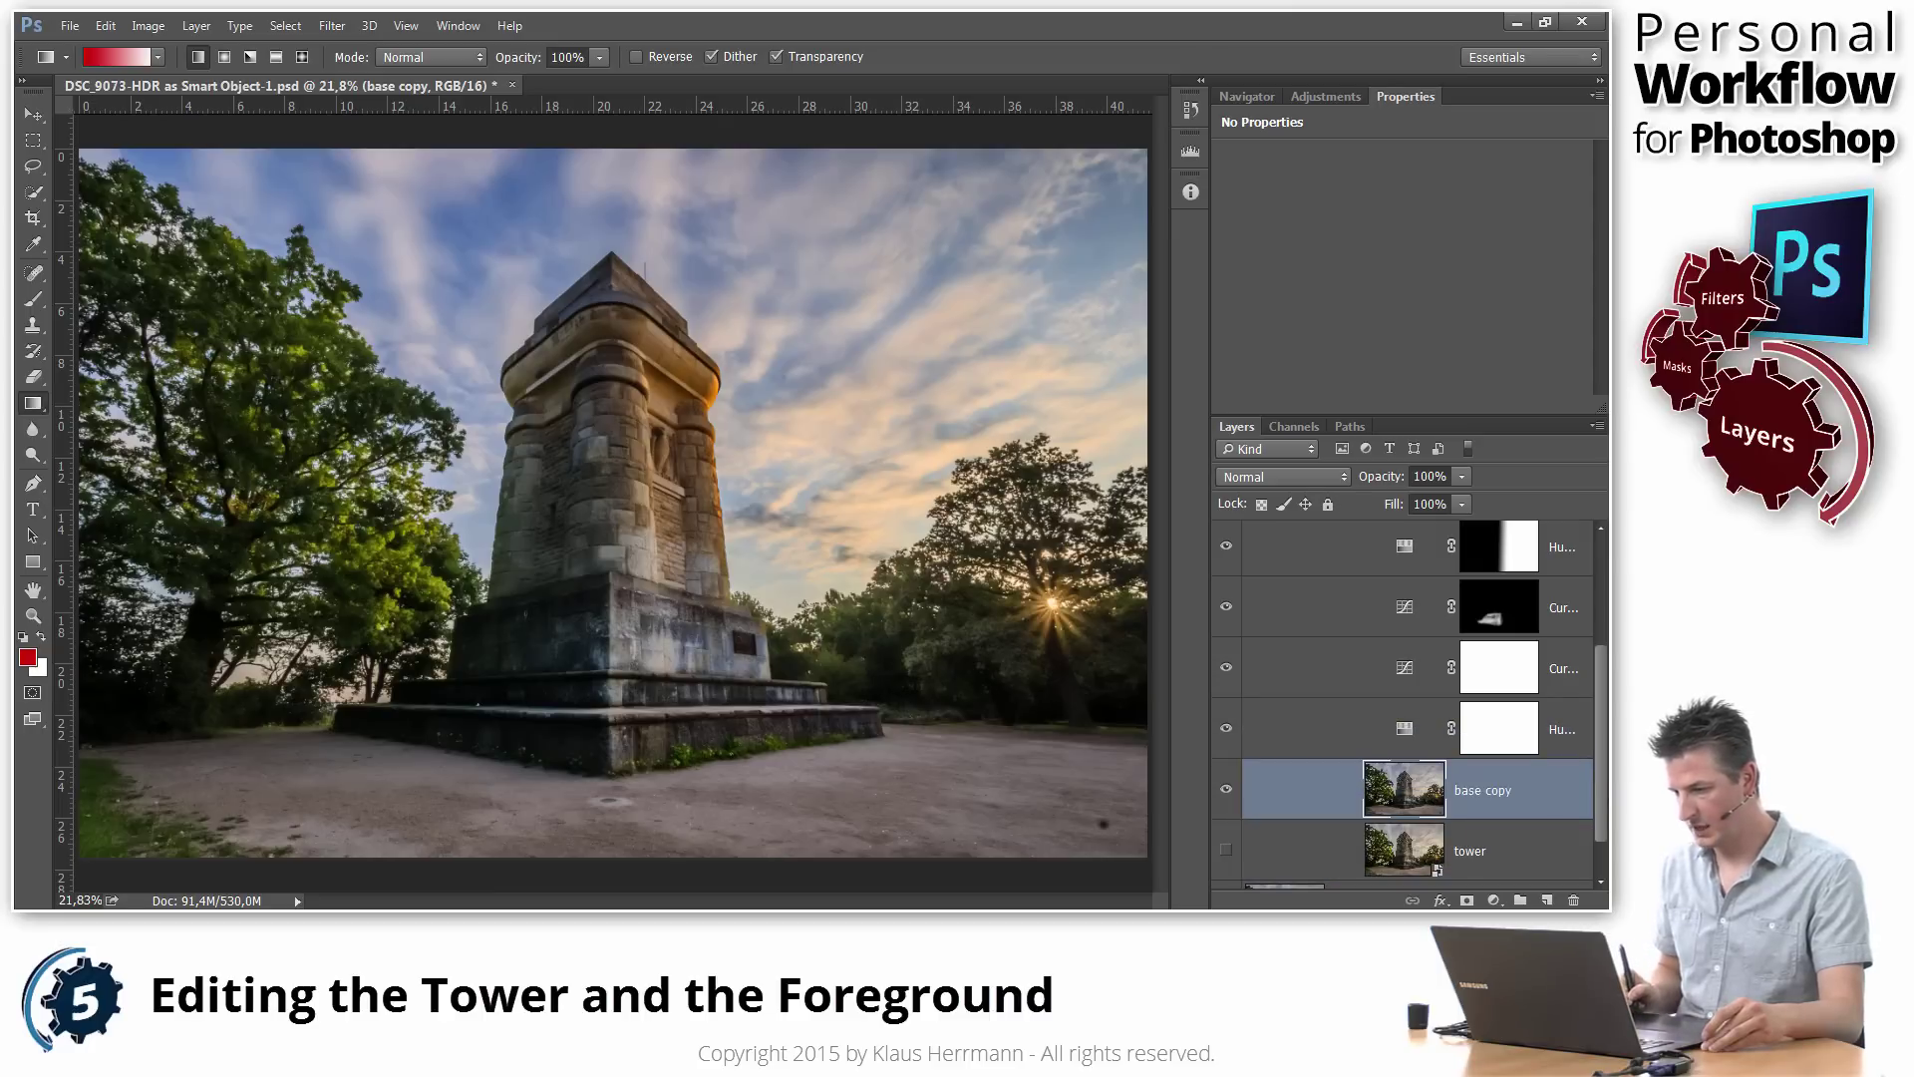
{"action": "mouse_move", "coordinate": [1599, 787]}
{"action": "left_mouse_down"}
{"action": "mouse_move", "coordinate": [1599, 743]}
{"action": "mouse_move", "coordinate": [1601, 783]}
{"action": "left_mouse_up"}
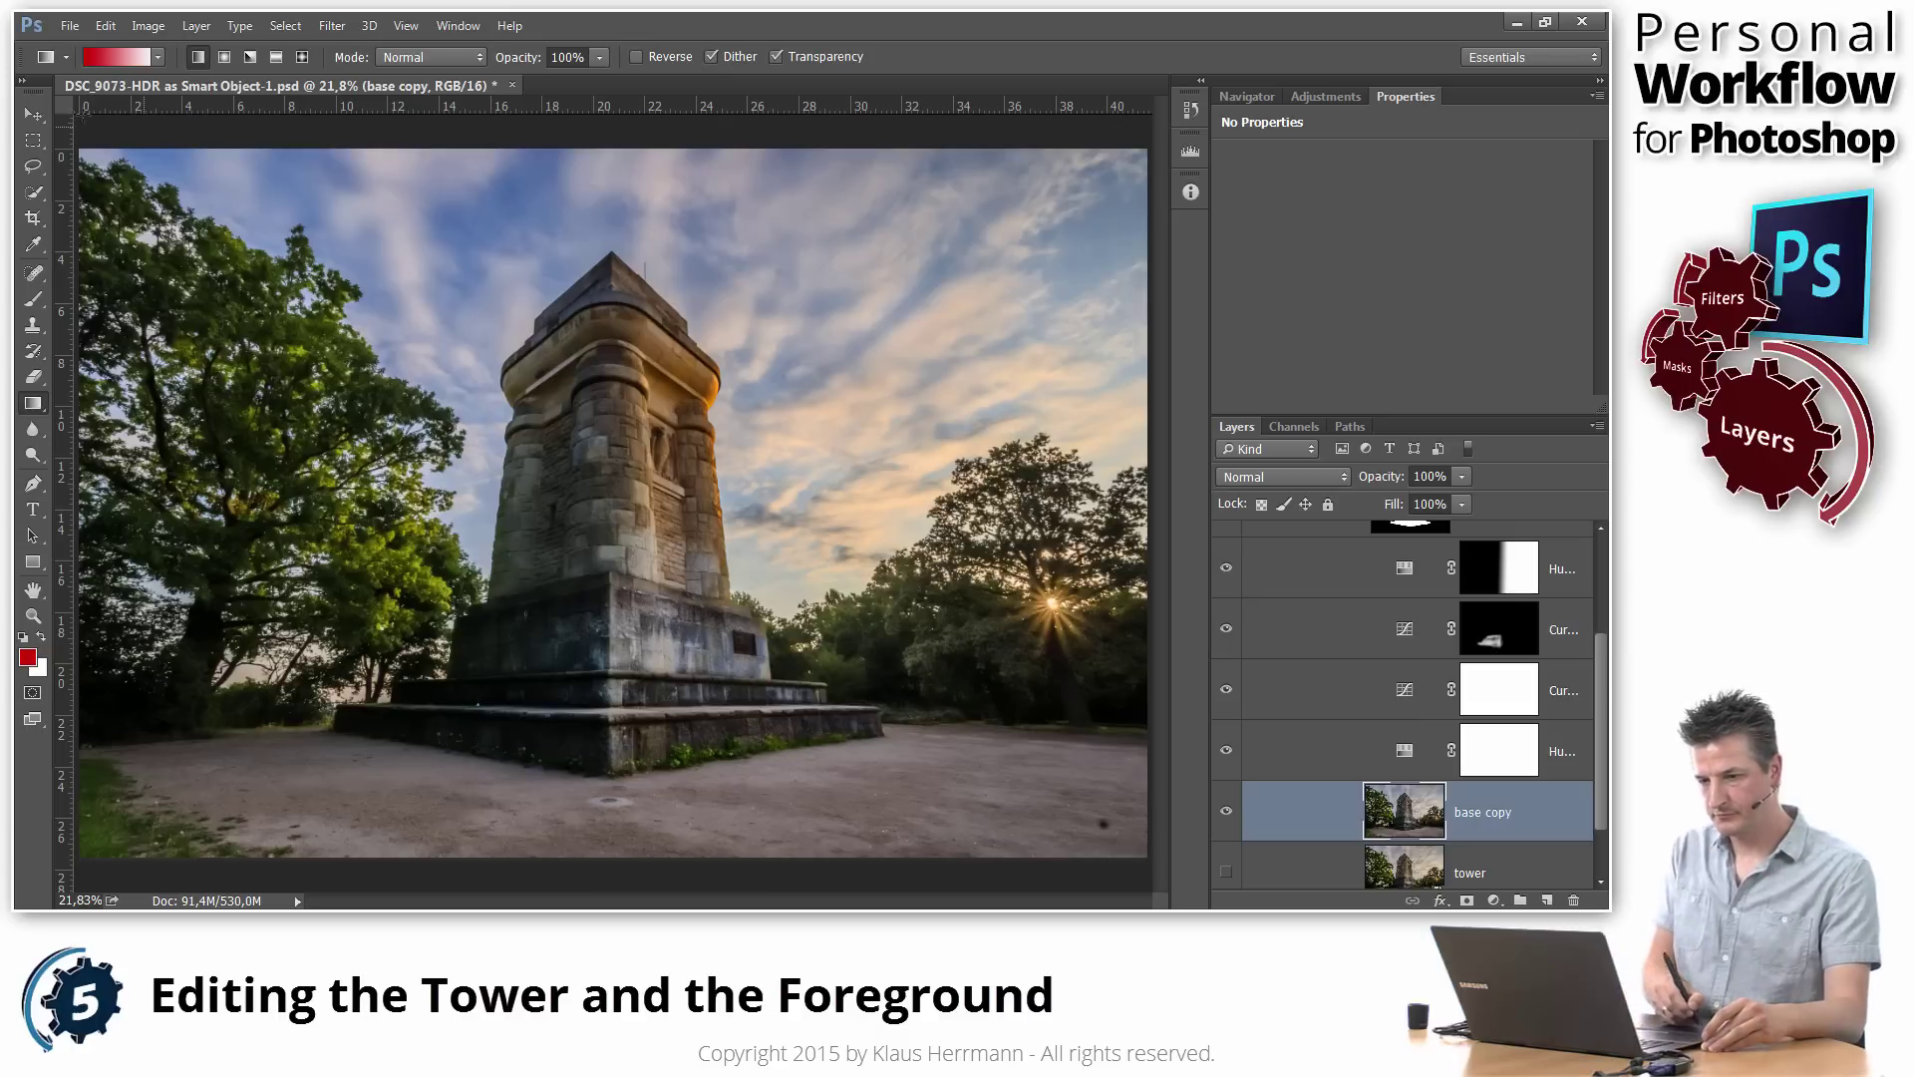
Step: Apply a High Pass filter with a 9,8 pixel radius to base copy
{"action": "left_click", "coordinate": [33, 113]}
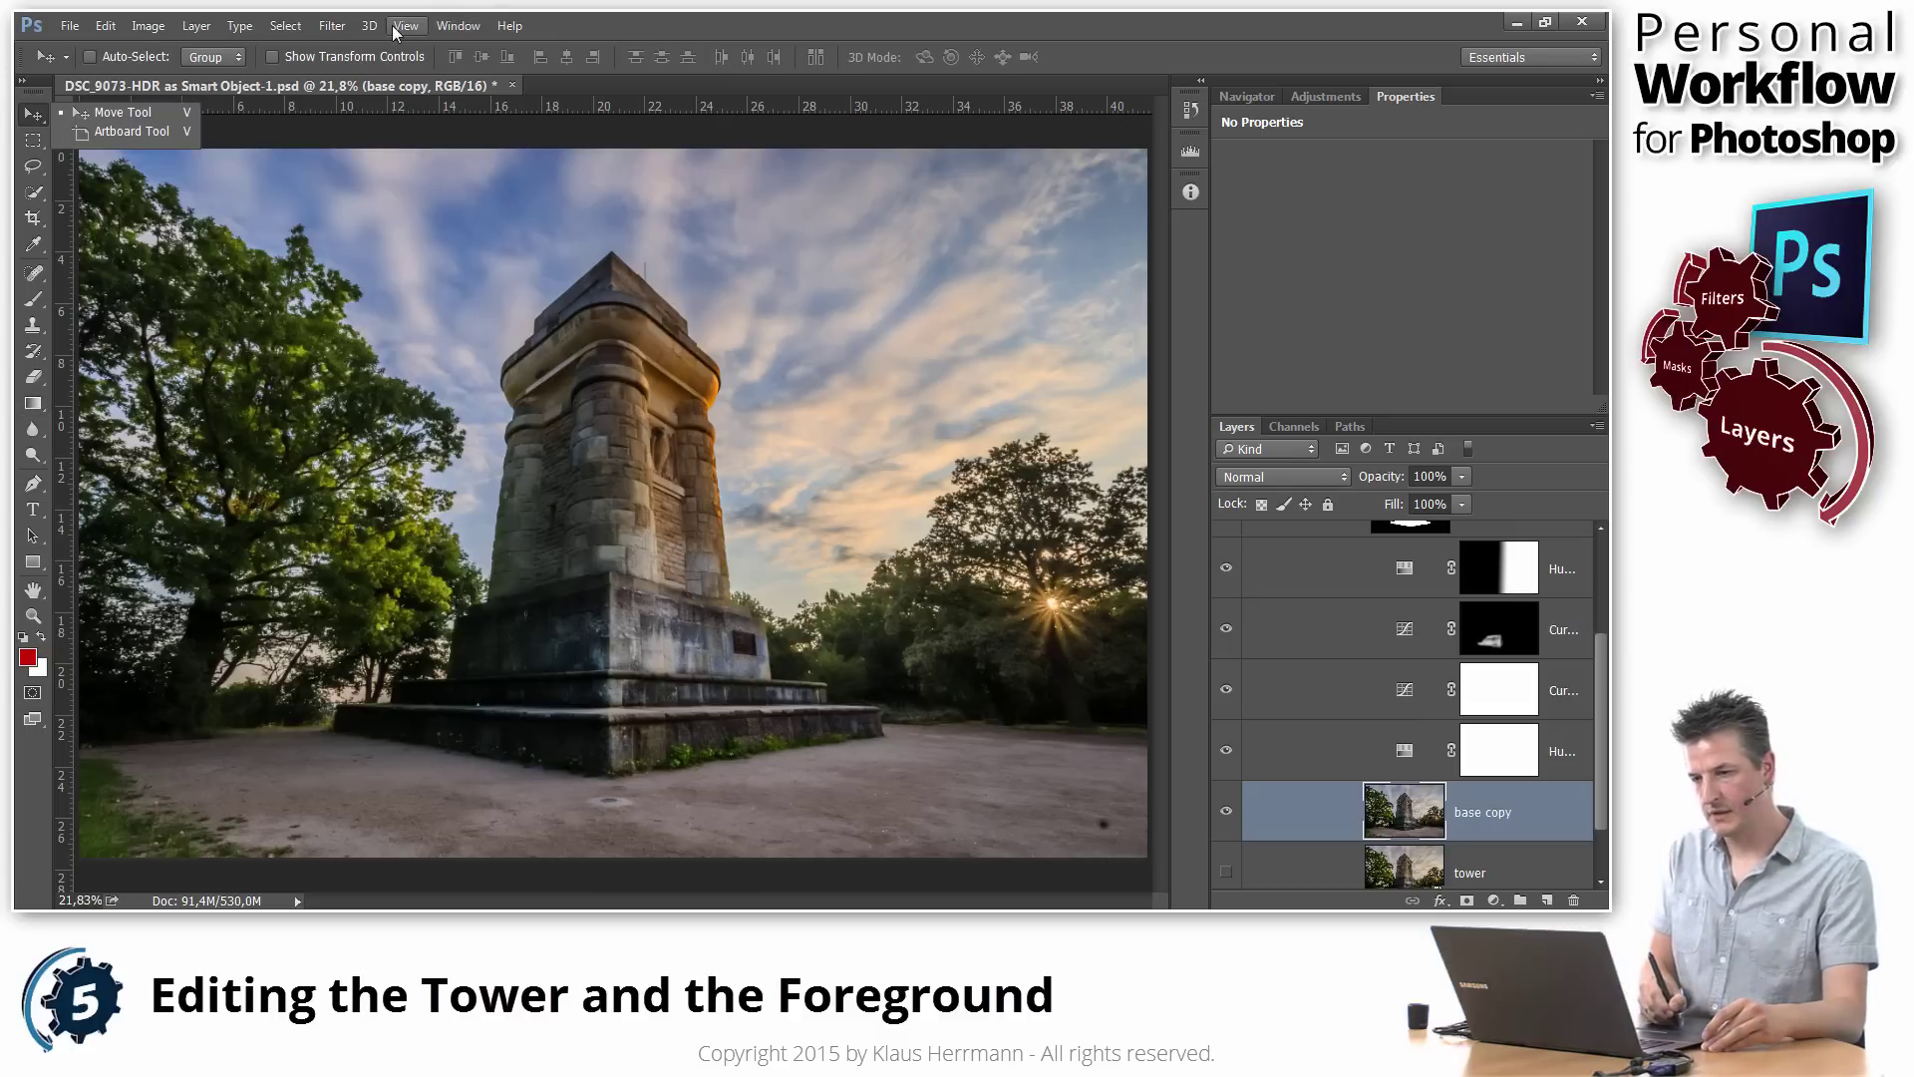
{"action": "left_click", "coordinate": [339, 28]}
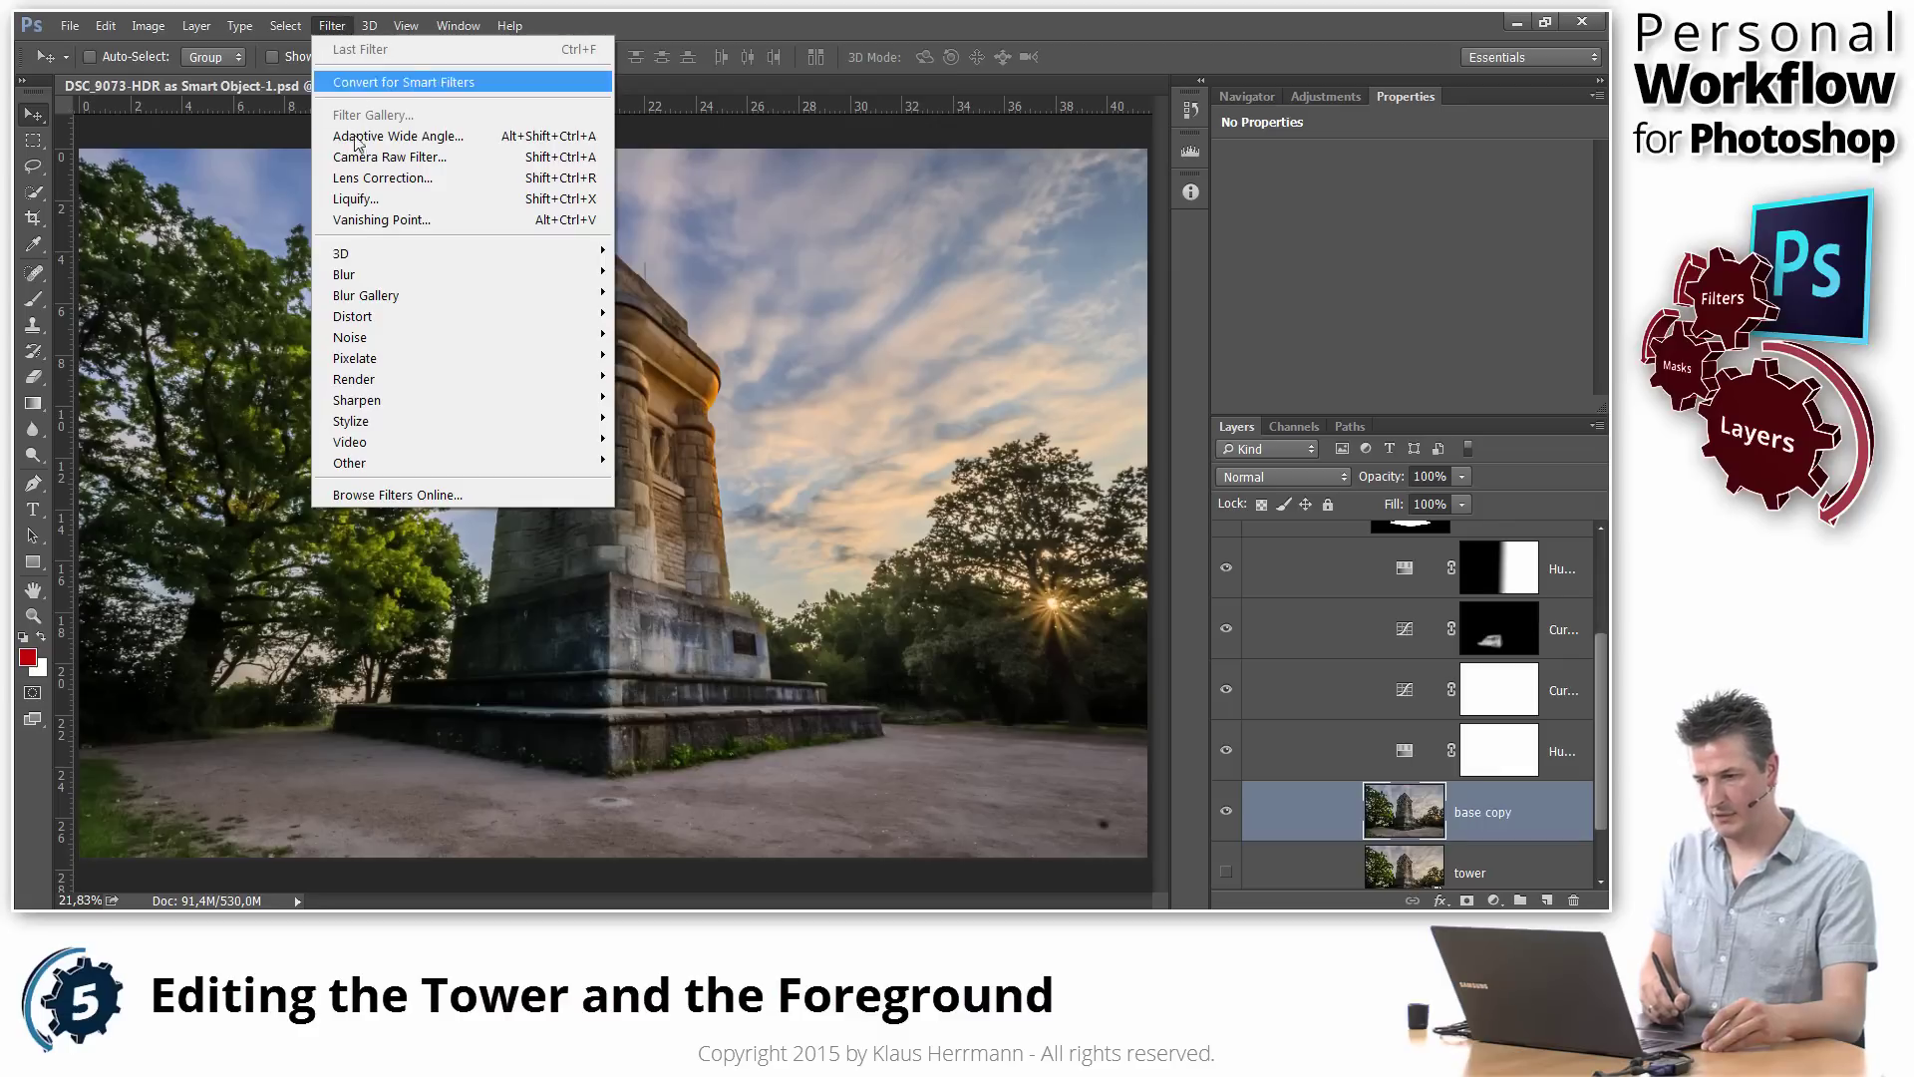
{"action": "mouse_move", "coordinate": [452, 462]}
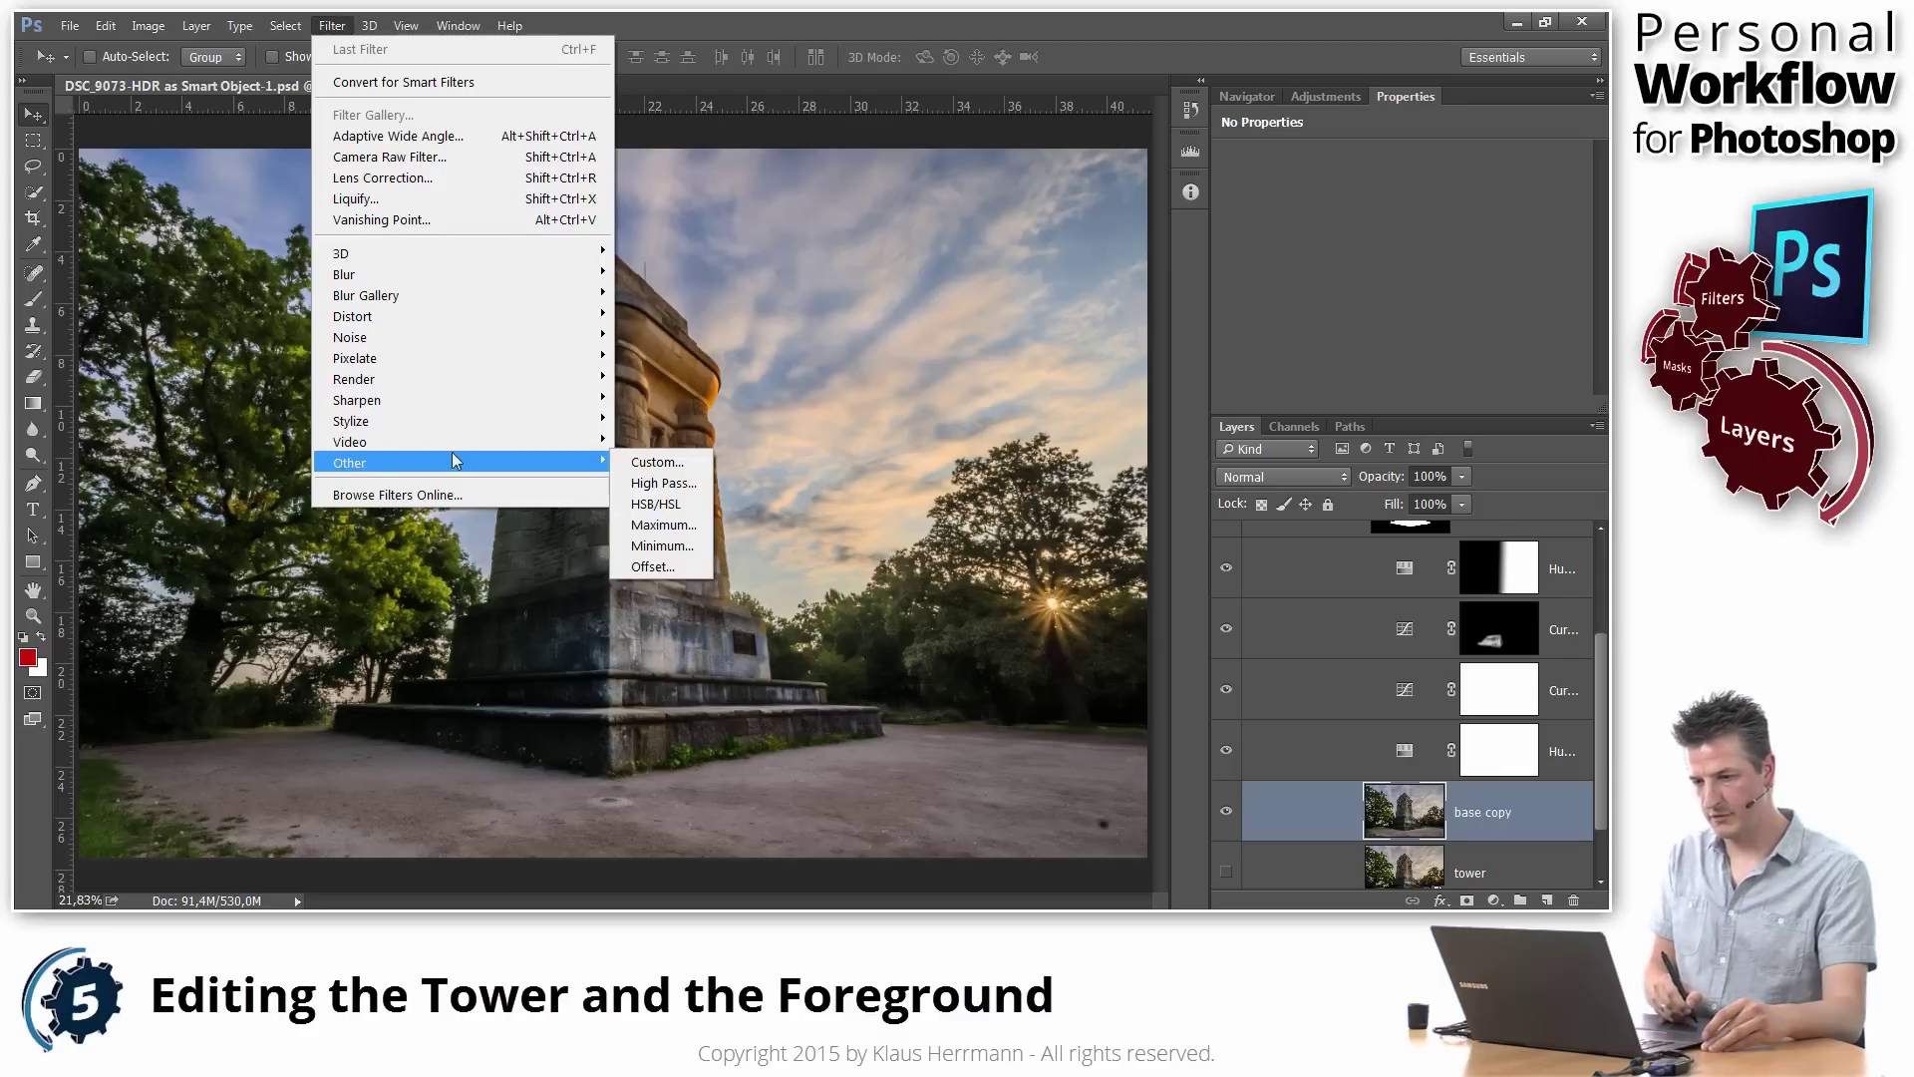
{"action": "left_click", "coordinate": [688, 482]}
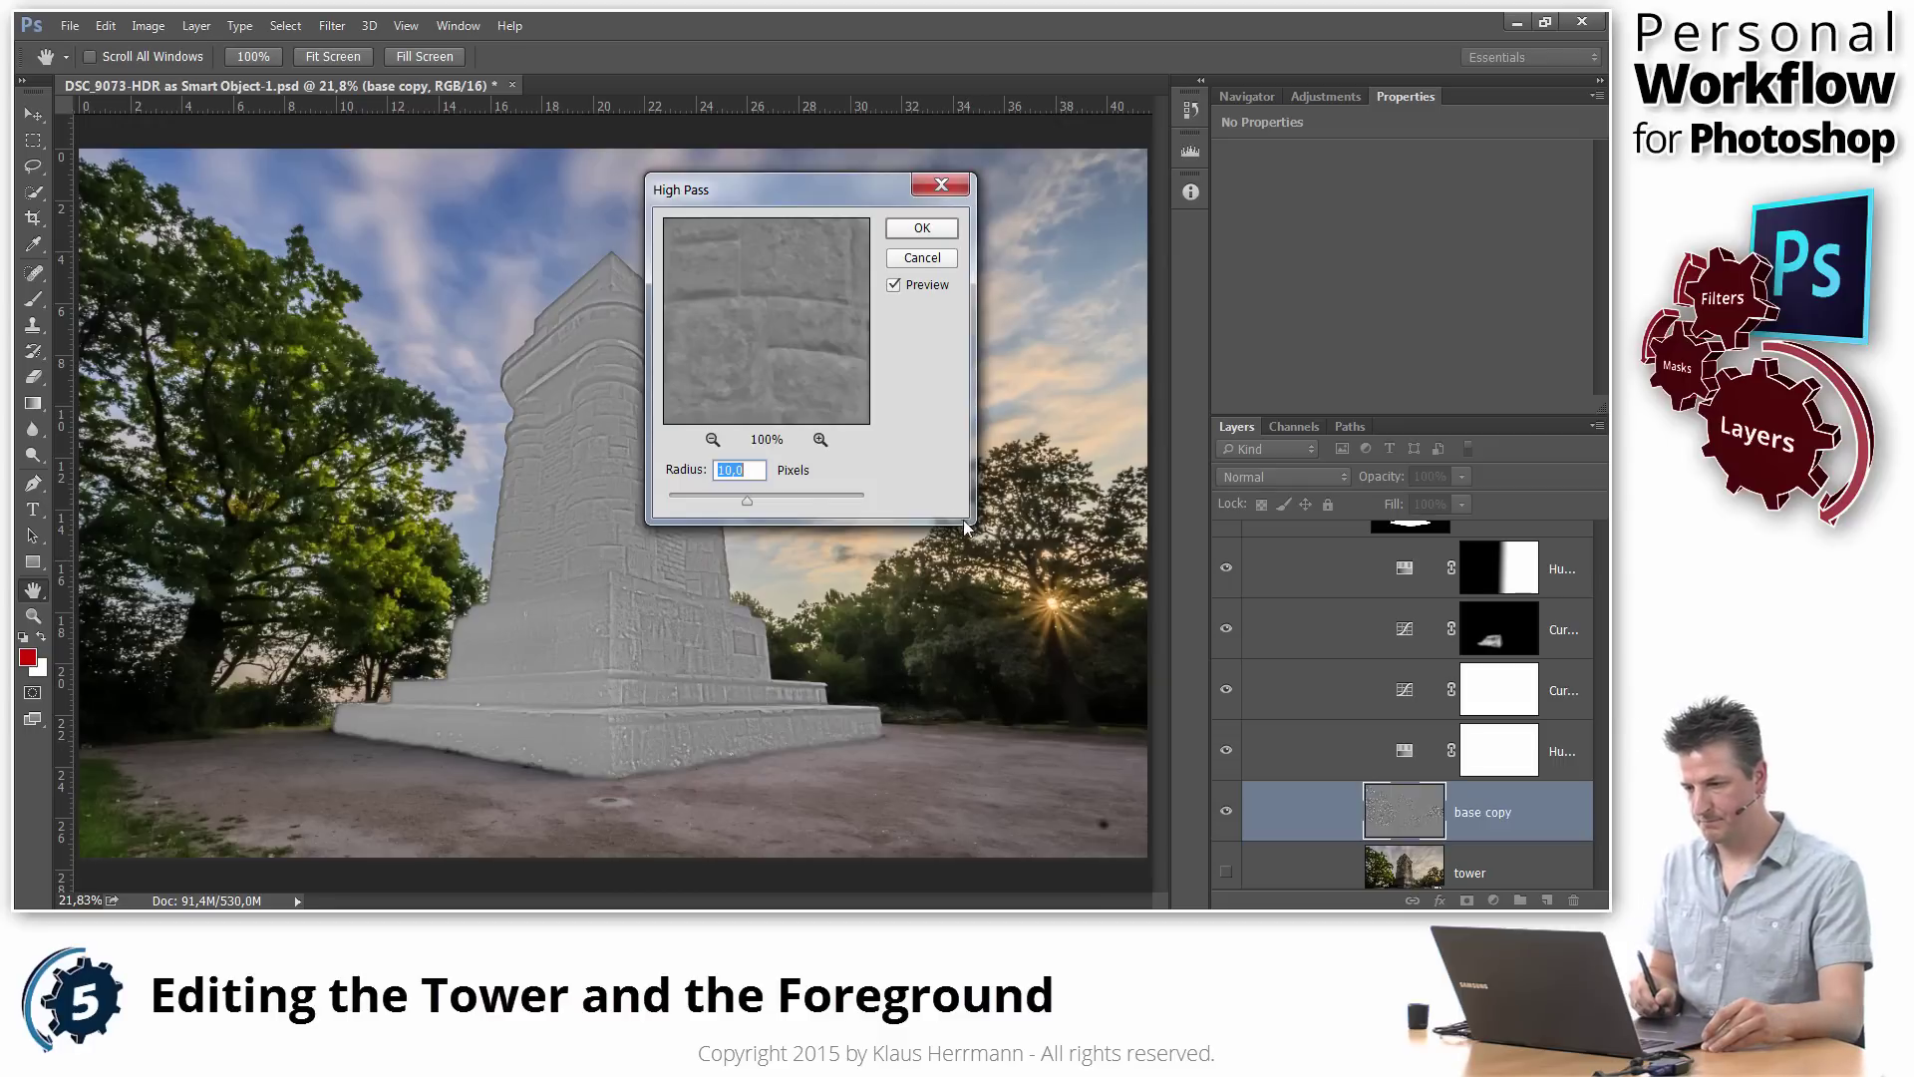
{"action": "left_click_drag", "start_coordinate": [822, 198], "coordinate": [1111, 204]}
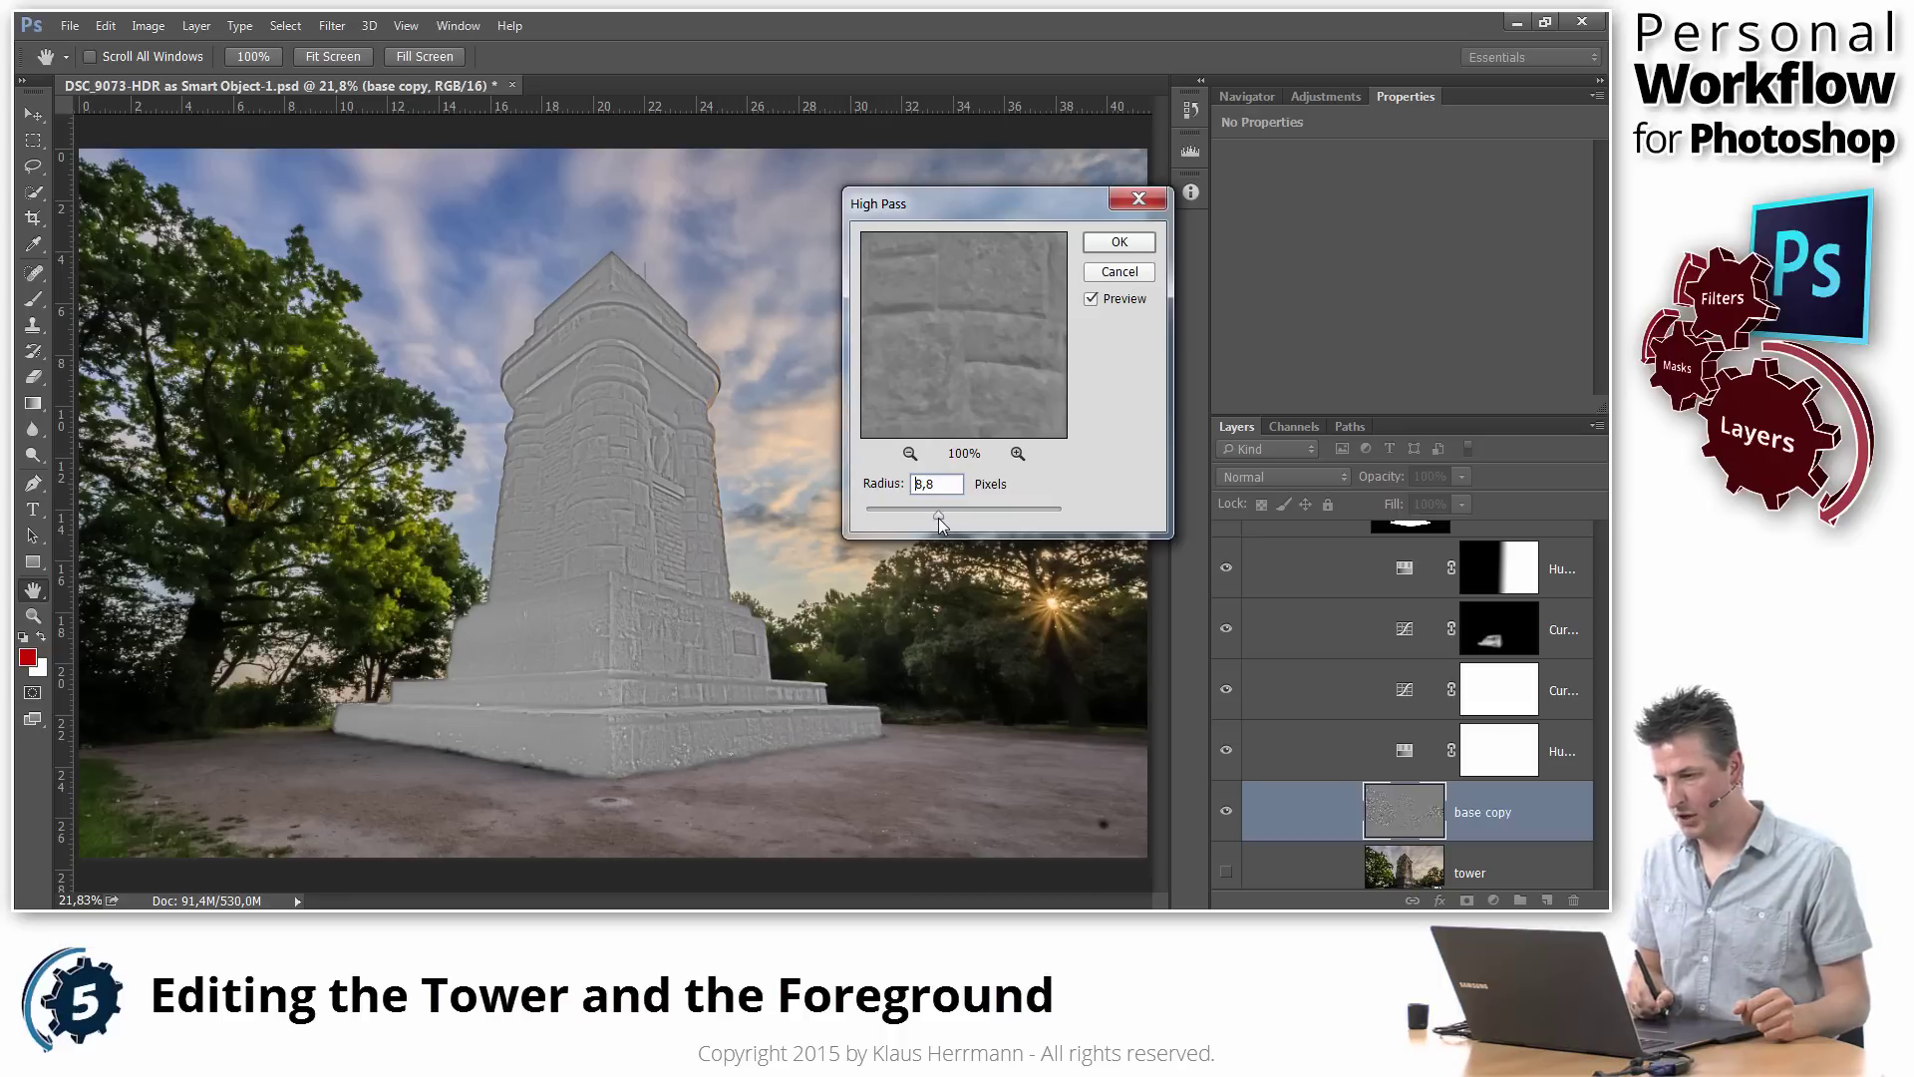
{"action": "left_click", "coordinate": [936, 515]}
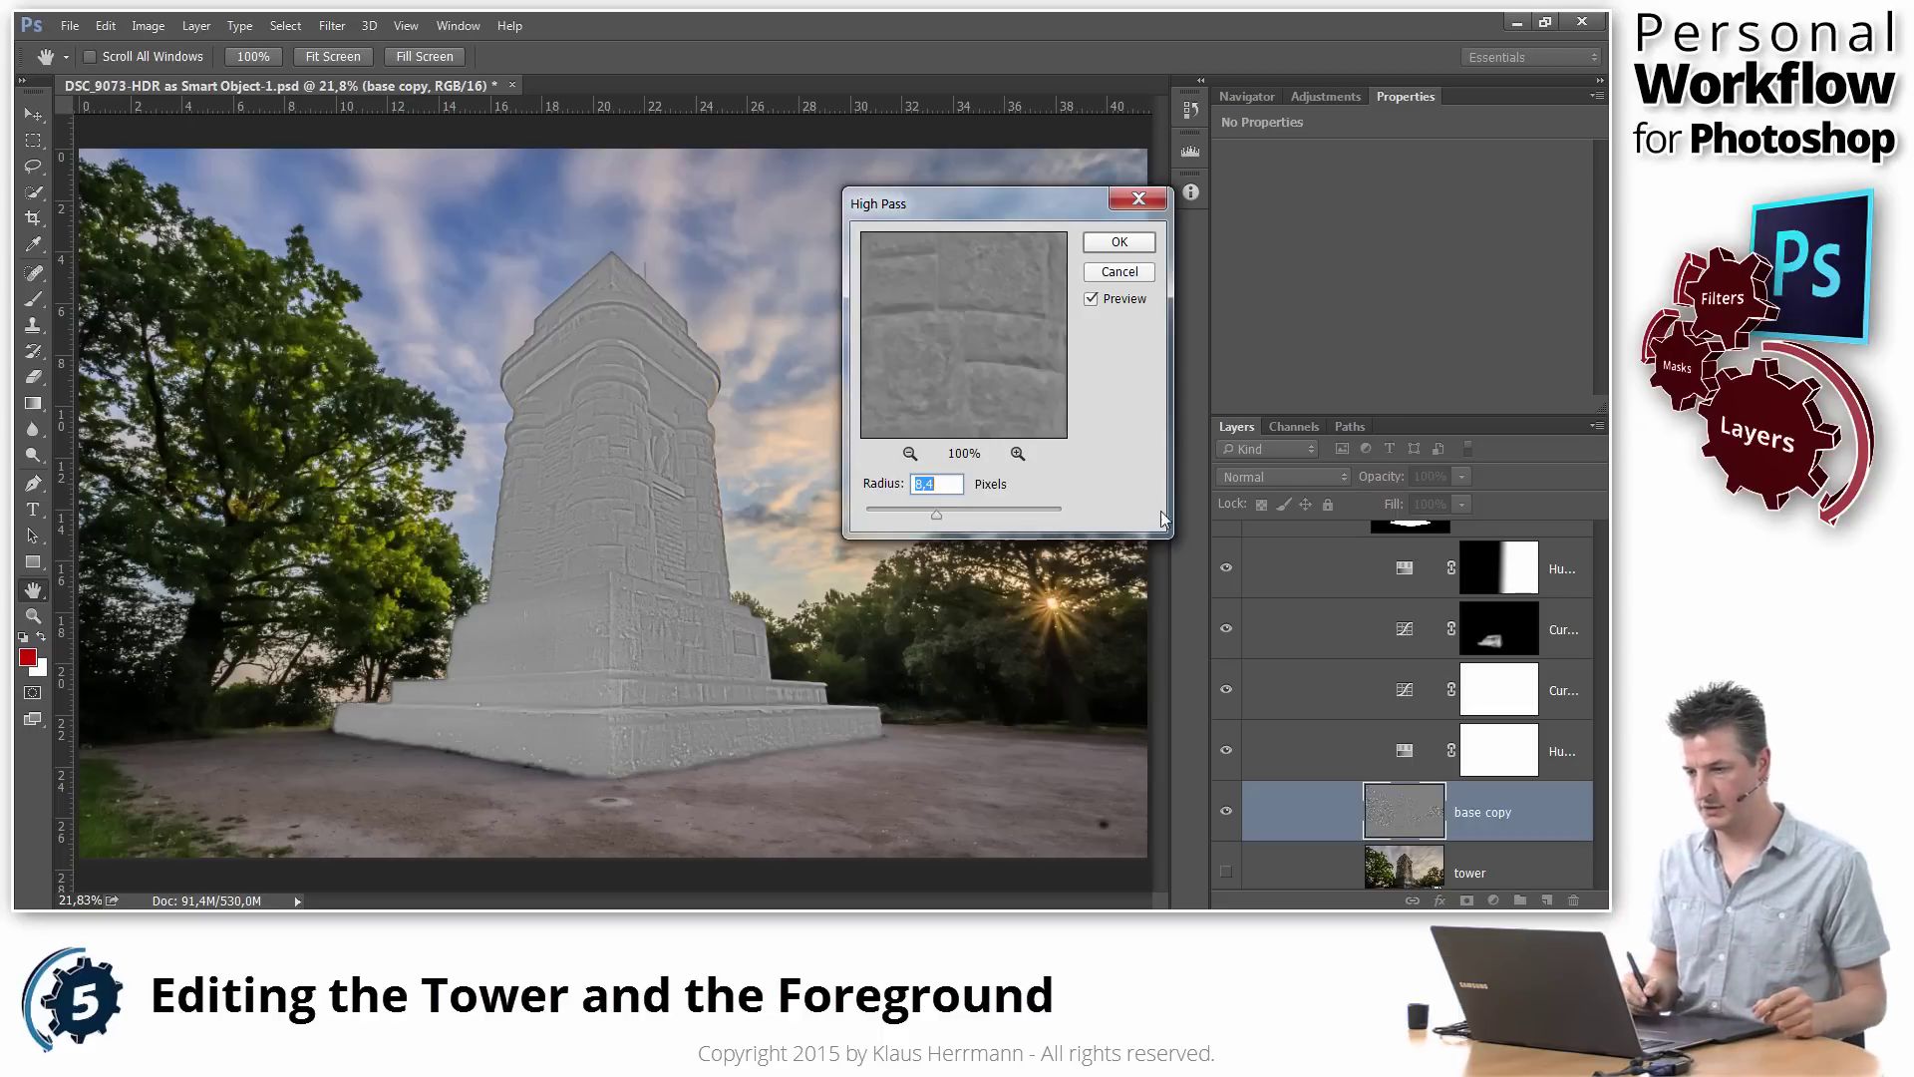
{"action": "left_click_drag", "start_coordinate": [937, 513], "coordinate": [941, 512]}
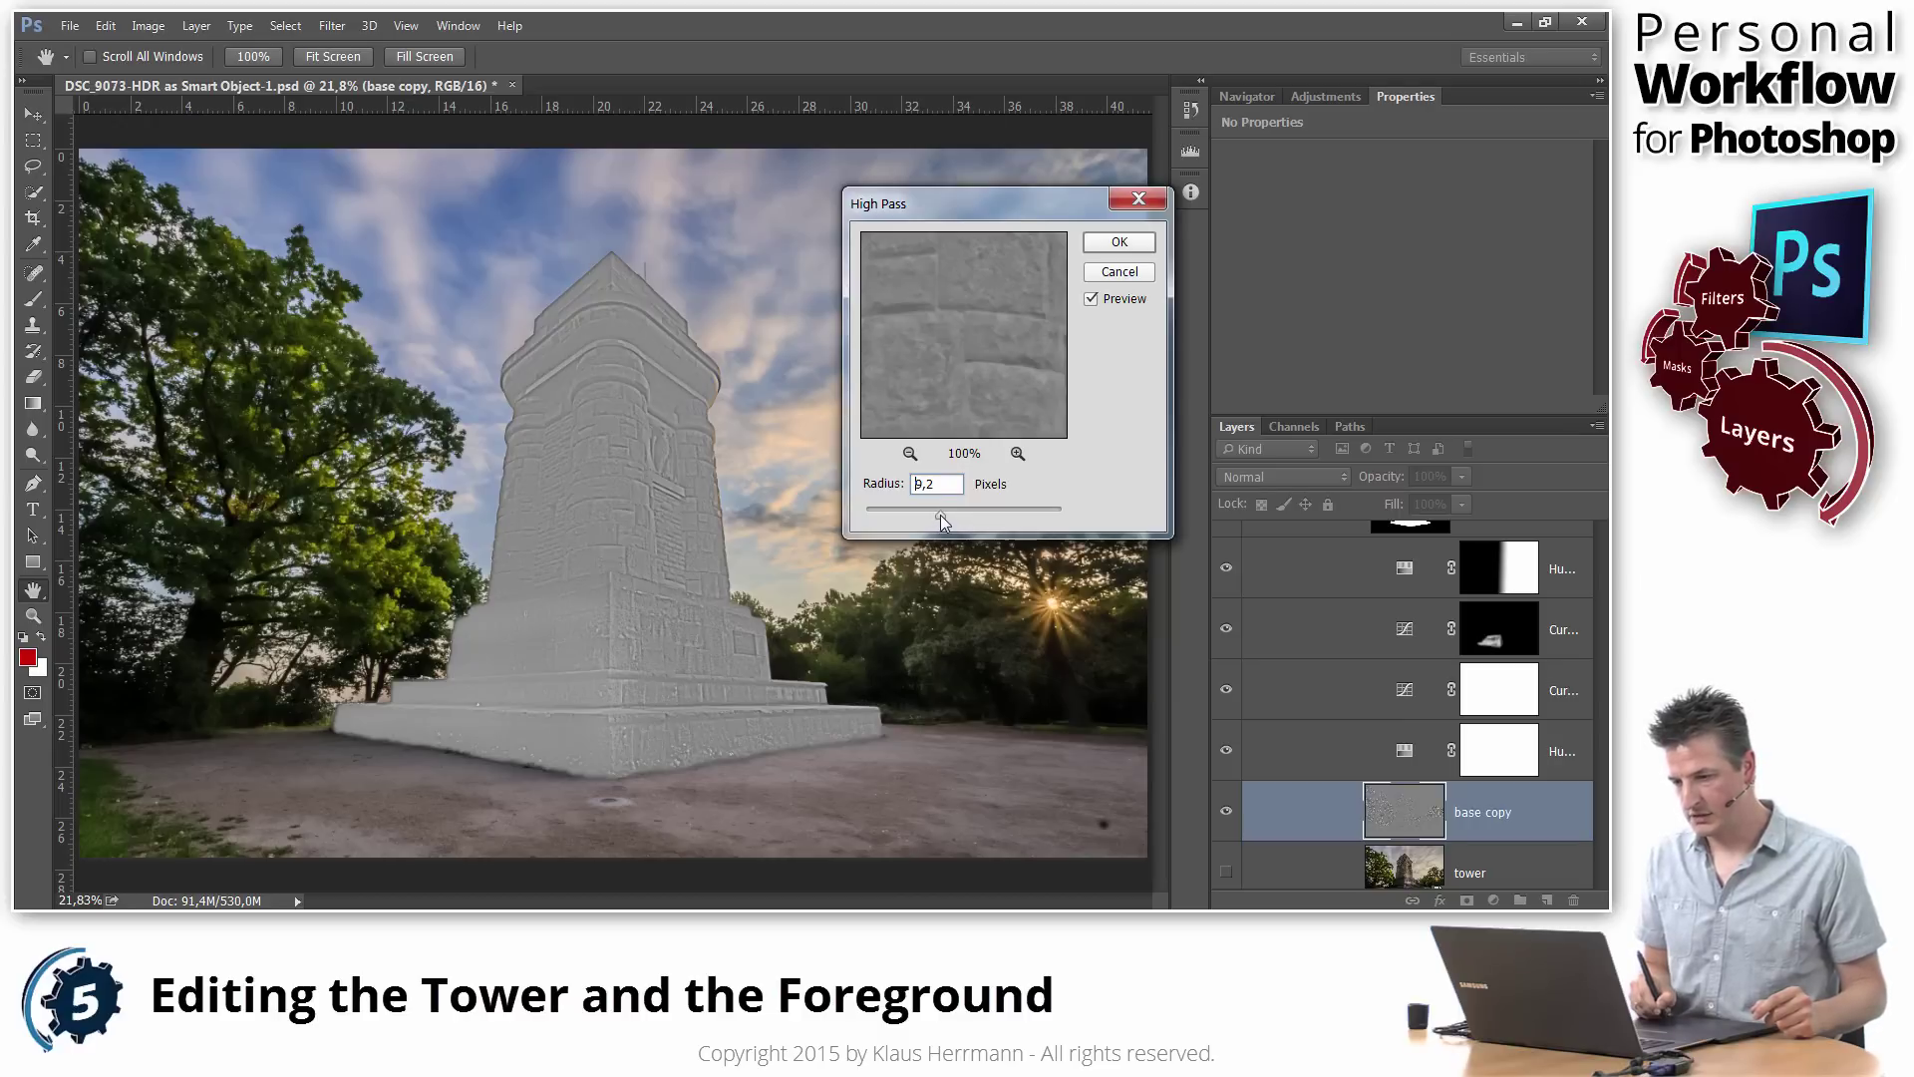
{"action": "left_click_drag", "start_coordinate": [941, 514], "coordinate": [942, 512]}
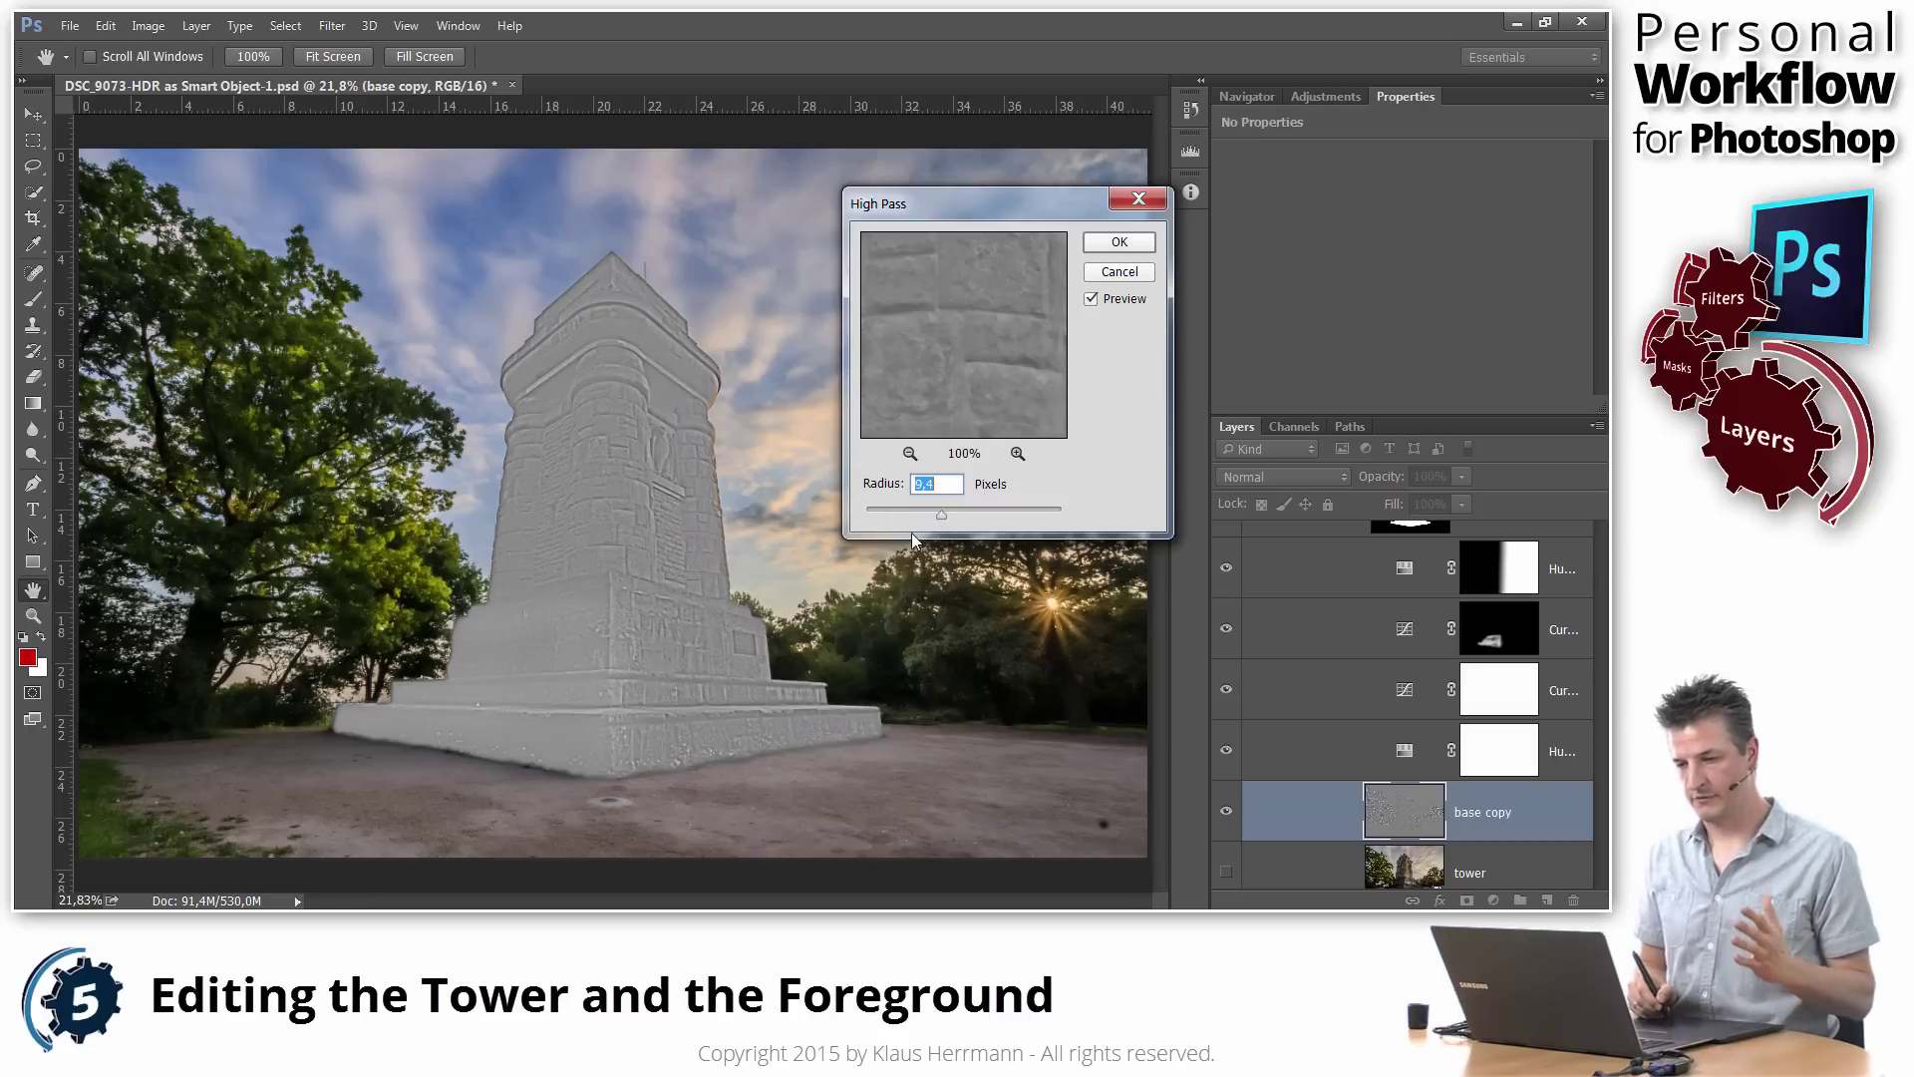
{"action": "left_click", "coordinate": [1118, 242]}
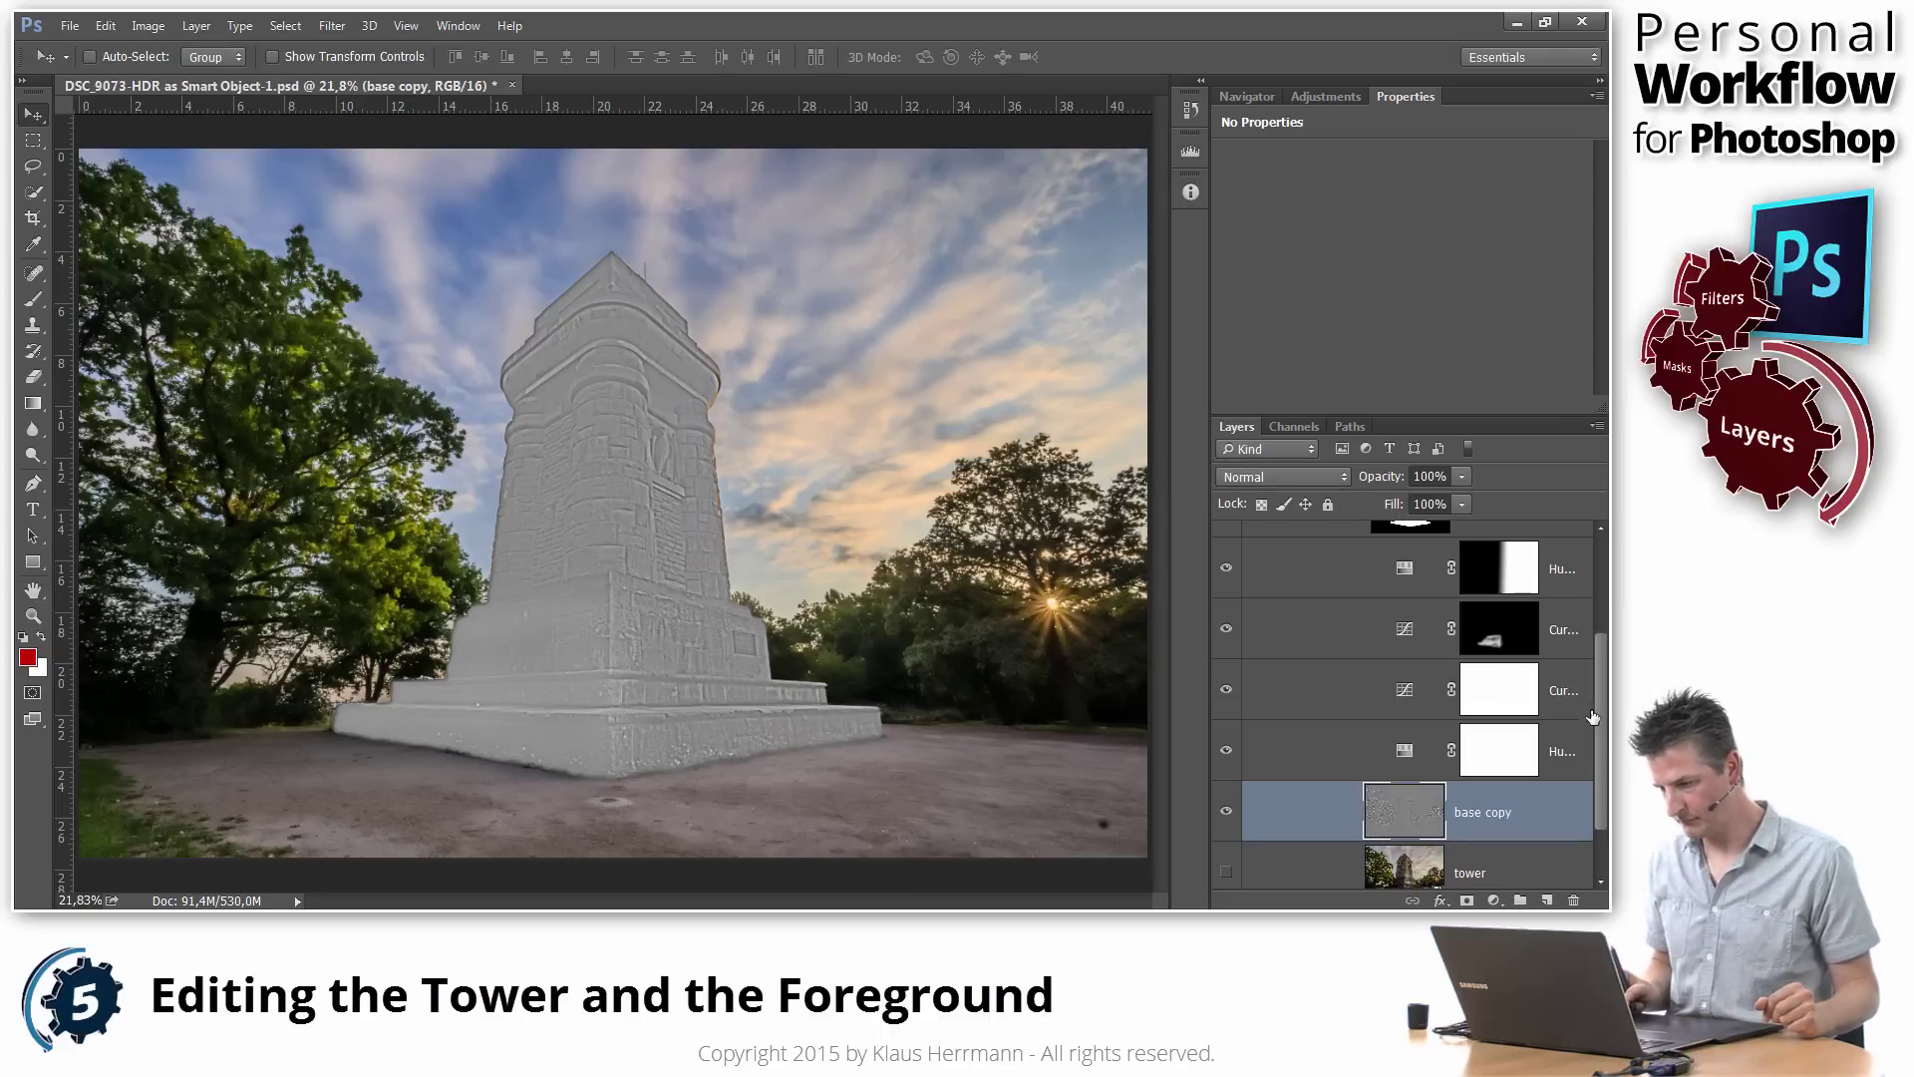
Step: Set the base copy layer's blend mode to Overlay
{"action": "scroll", "coordinate": [1545, 738], "scroll_direction": "down", "scroll_amount": 3}
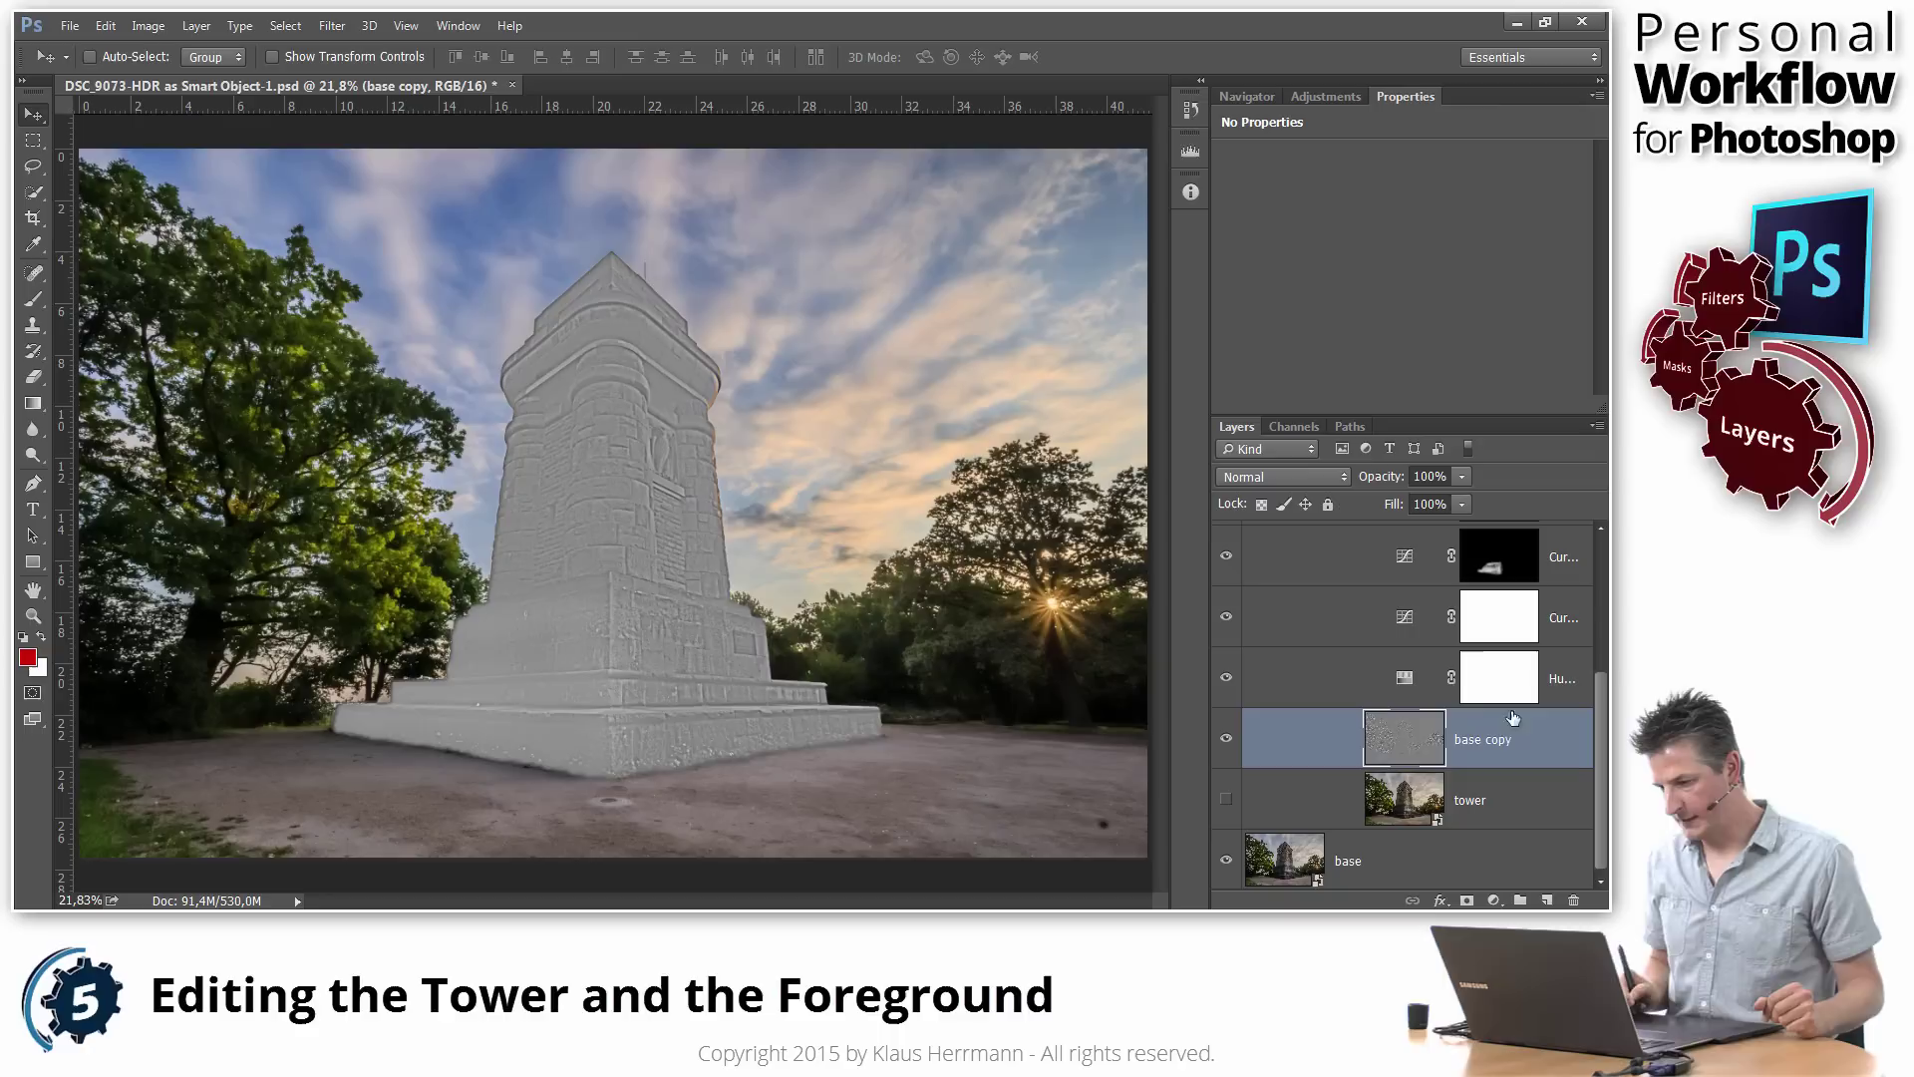
{"action": "left_click", "coordinate": [1264, 476]}
{"action": "left_click", "coordinate": [1254, 247]}
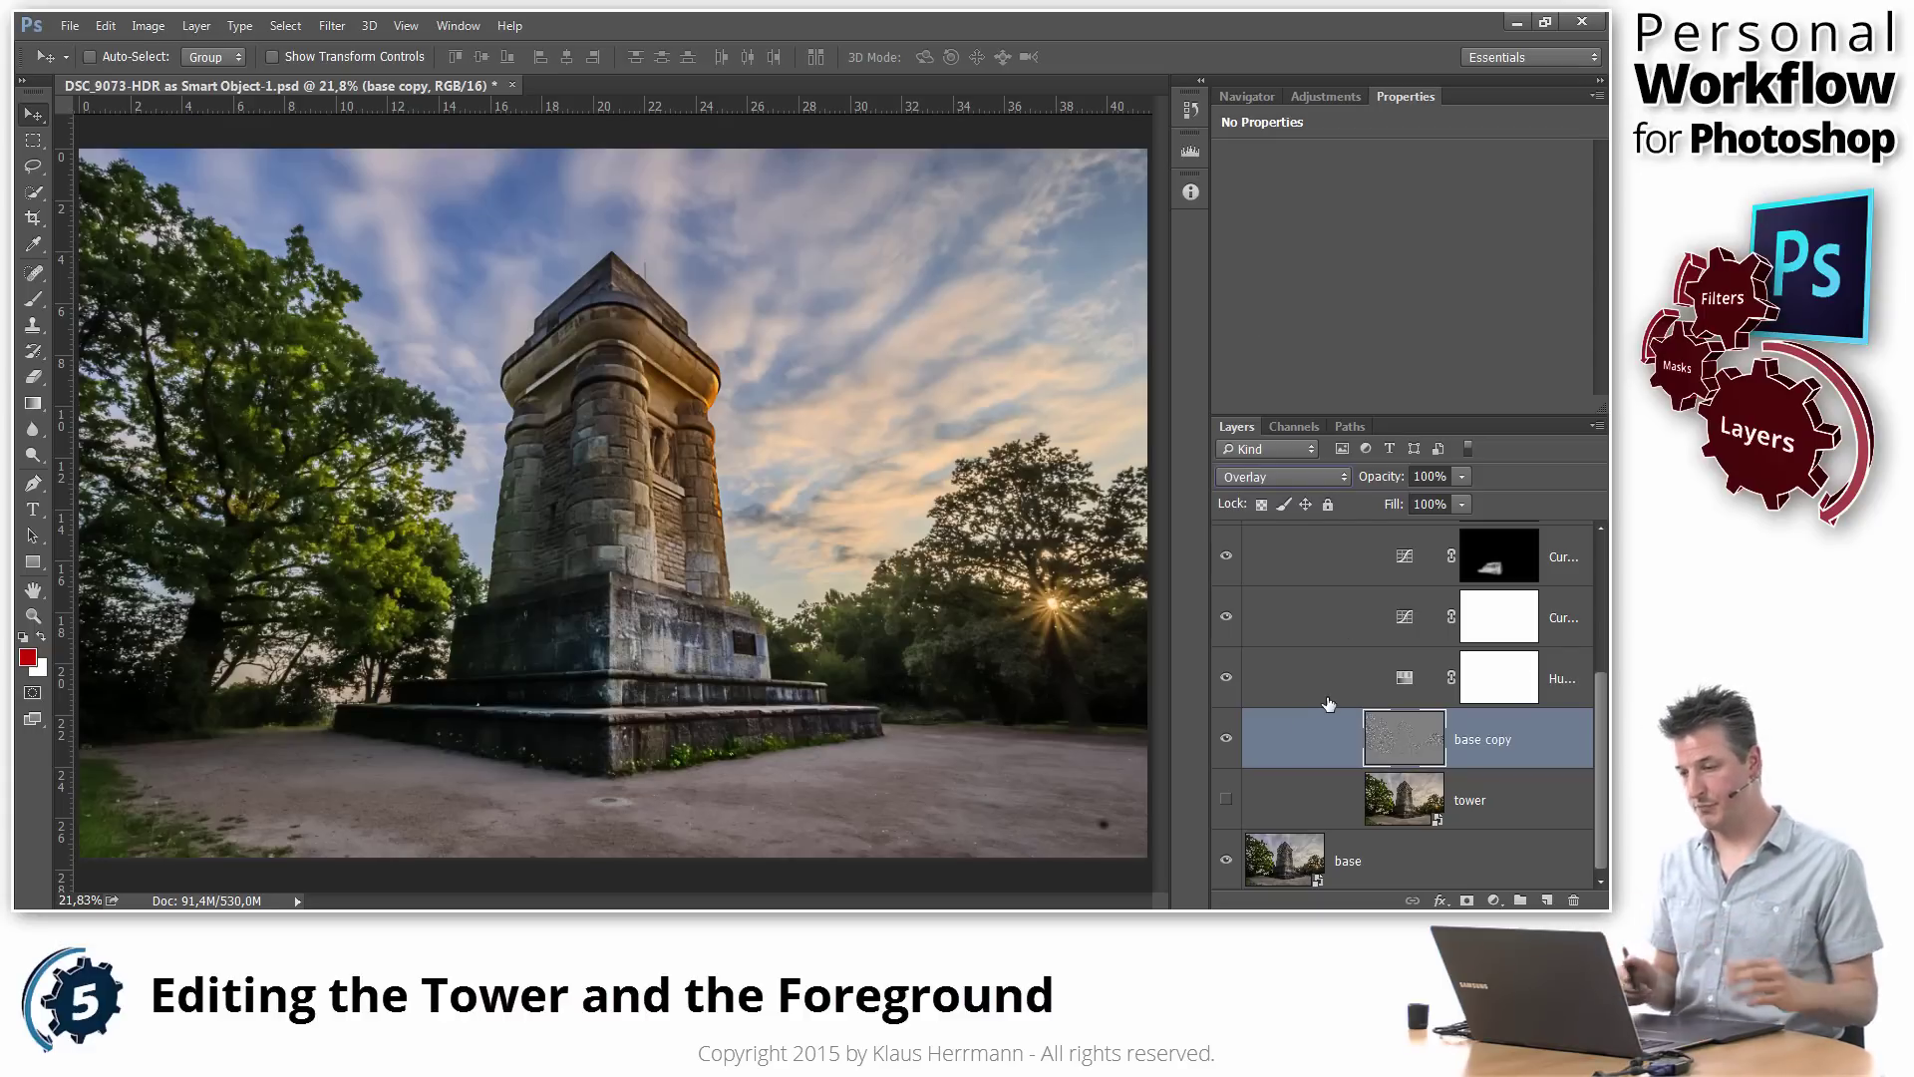
Step: Toggle base copy's visibility several times to compare the sharpening, leaving it visible
{"action": "left_click", "coordinate": [1227, 743]}
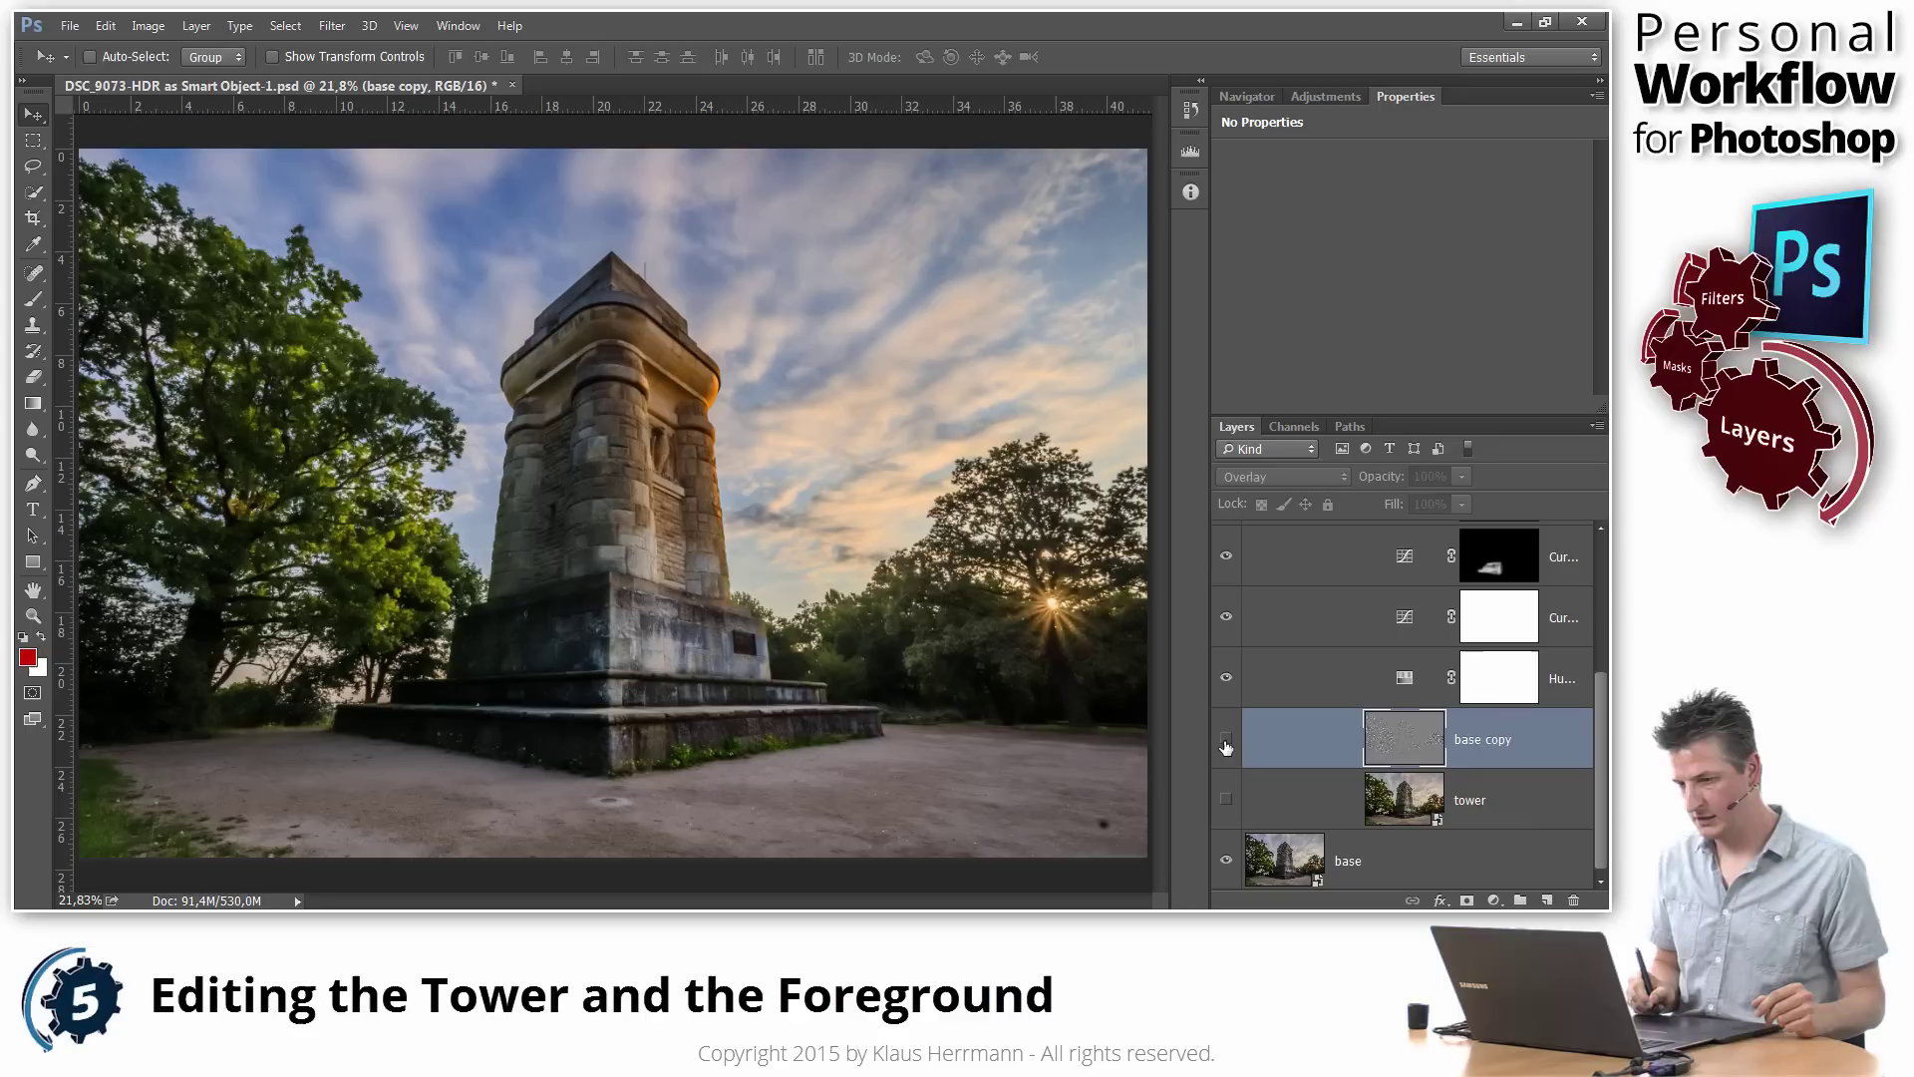
{"action": "left_click", "coordinate": [1226, 744]}
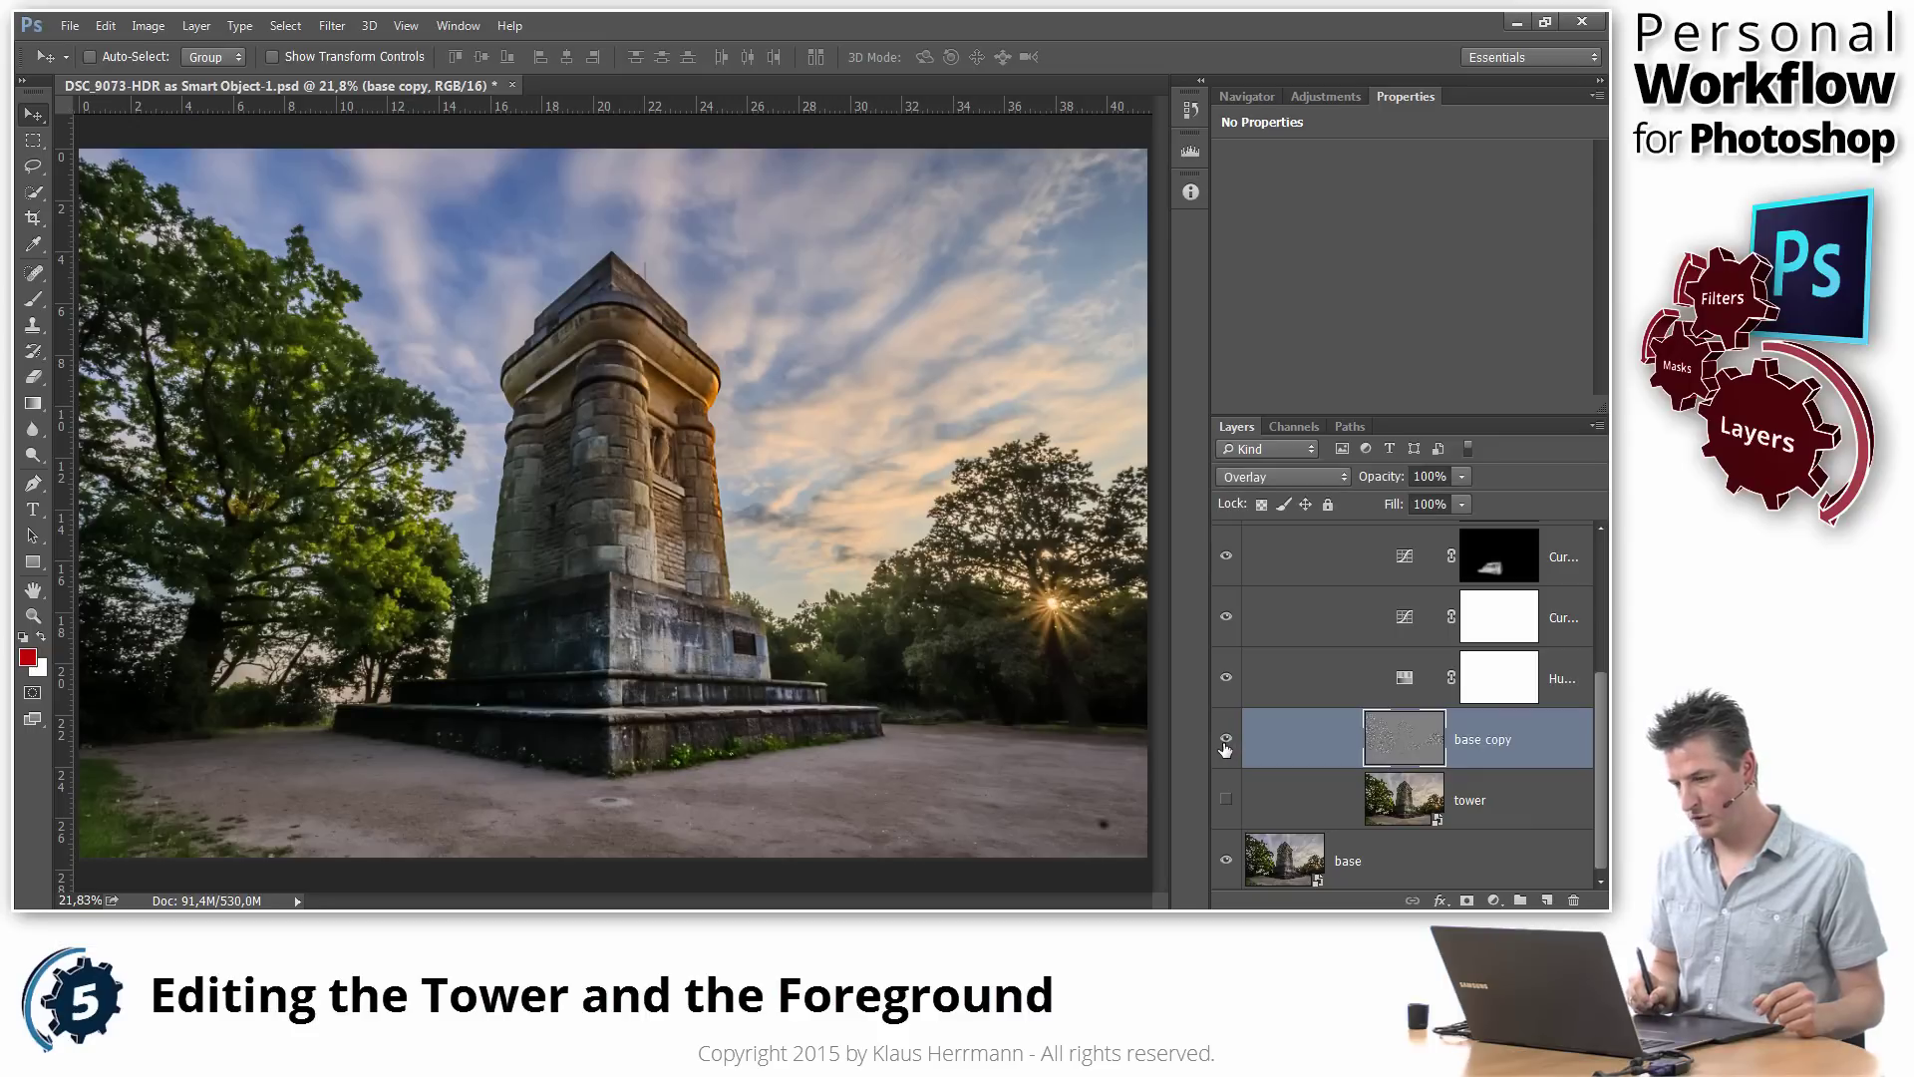
{"action": "left_click", "coordinate": [1226, 744]}
{"action": "left_click", "coordinate": [1227, 744]}
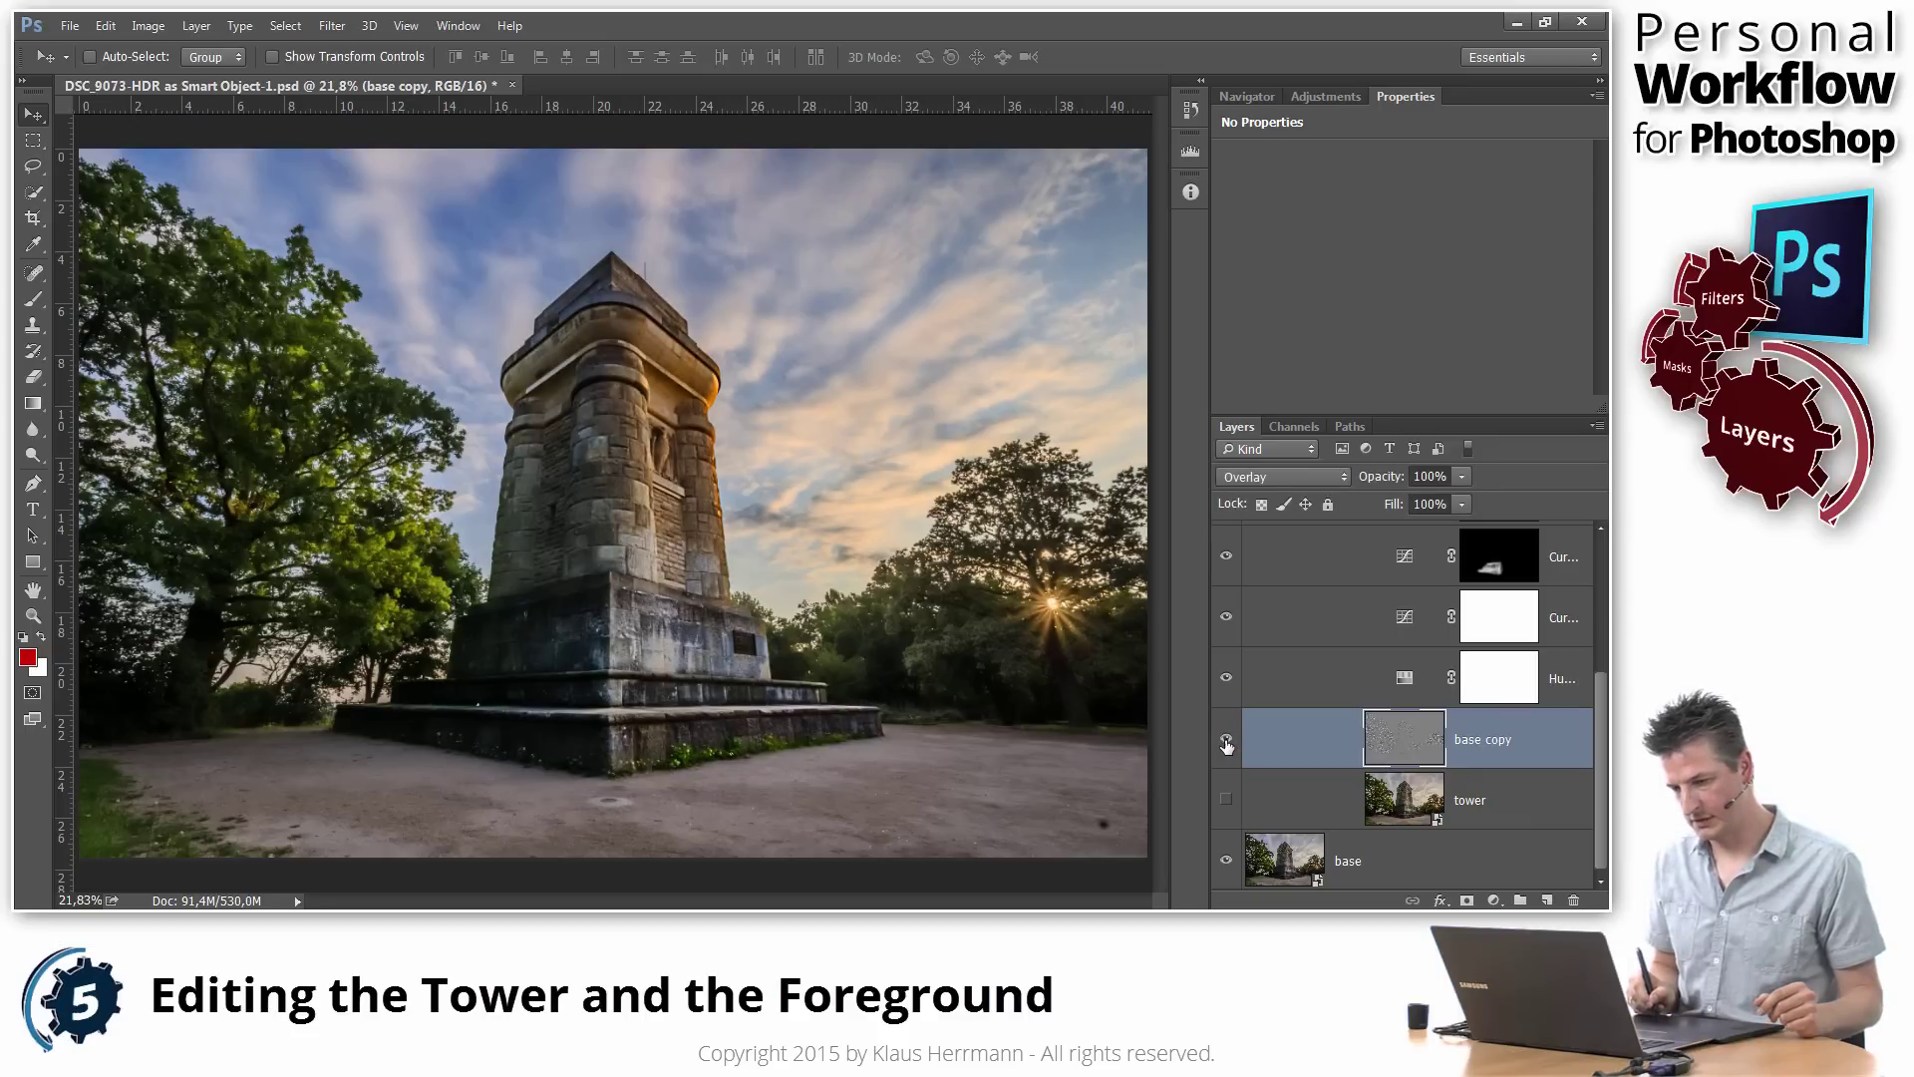
{"action": "left_click", "coordinate": [1227, 743]}
{"action": "left_click", "coordinate": [1228, 744]}
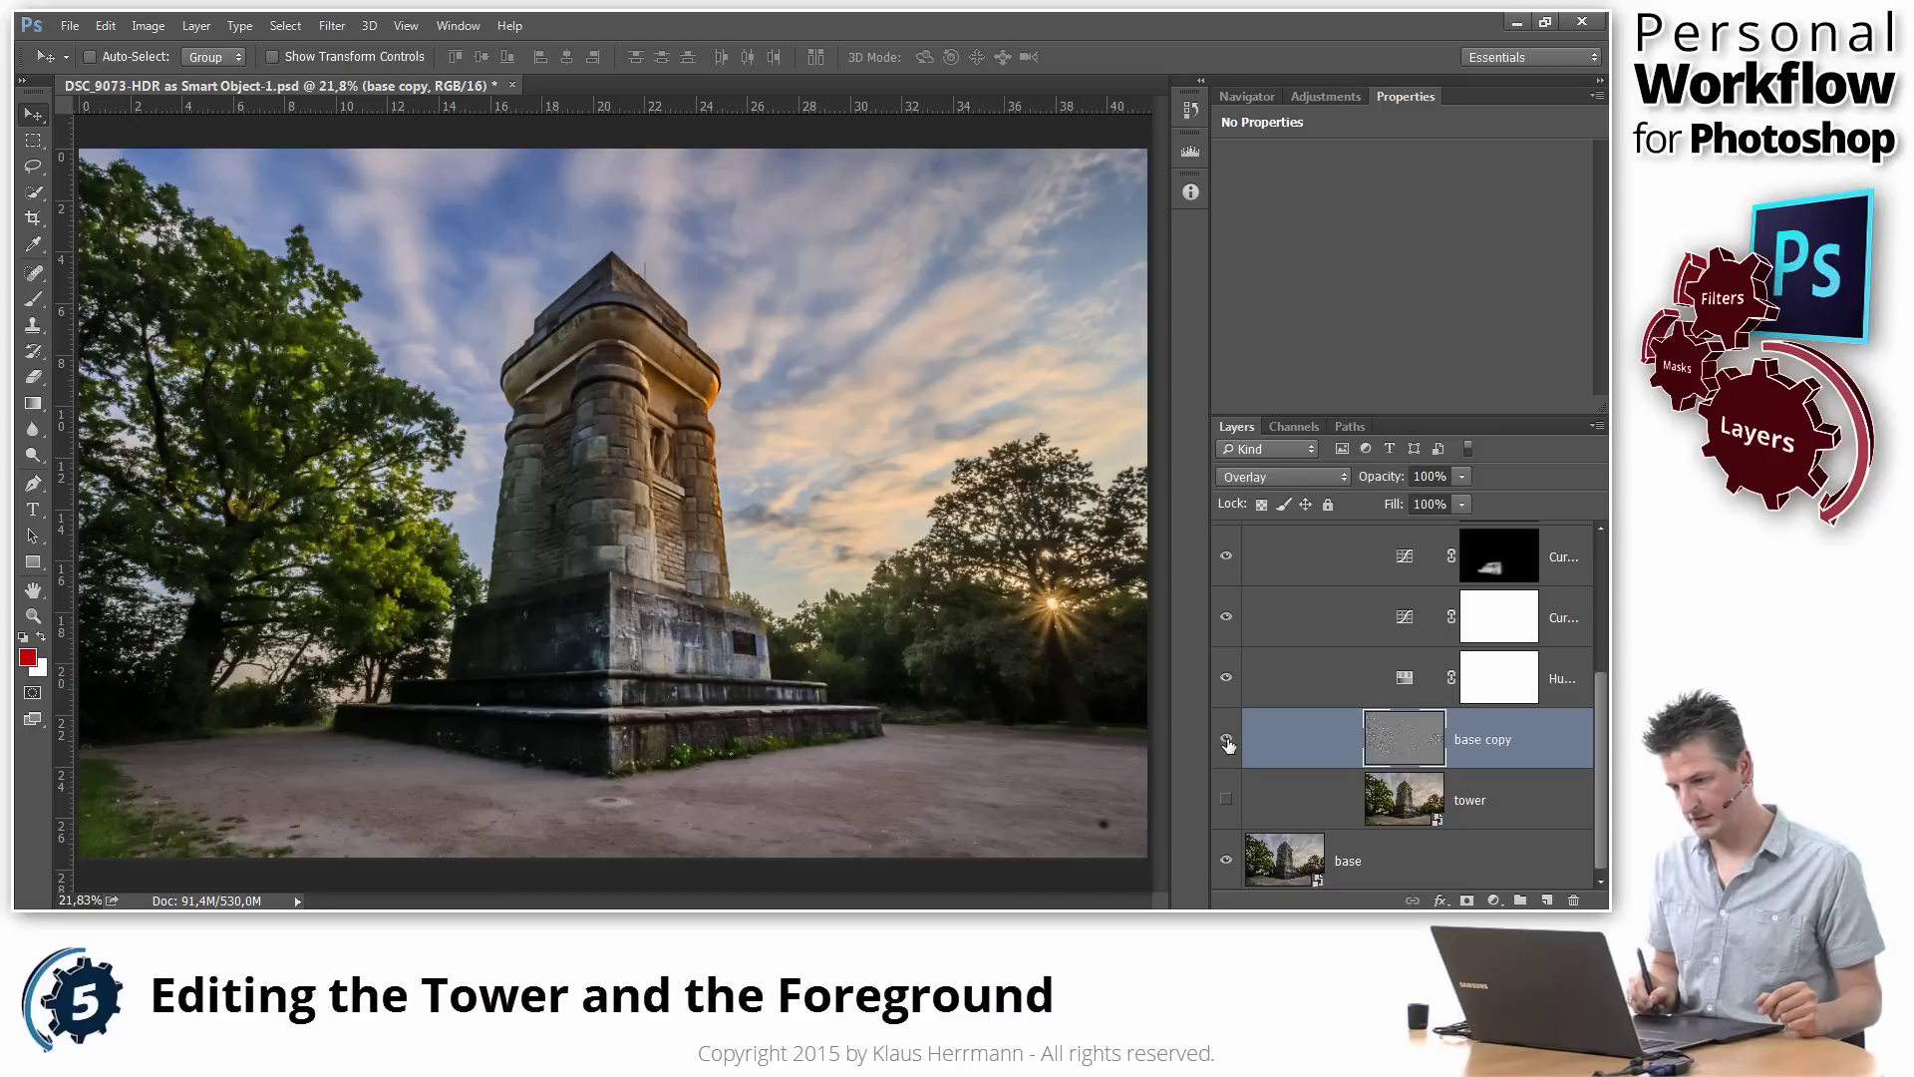
{"action": "left_click", "coordinate": [1226, 744]}
{"action": "left_click", "coordinate": [1226, 744]}
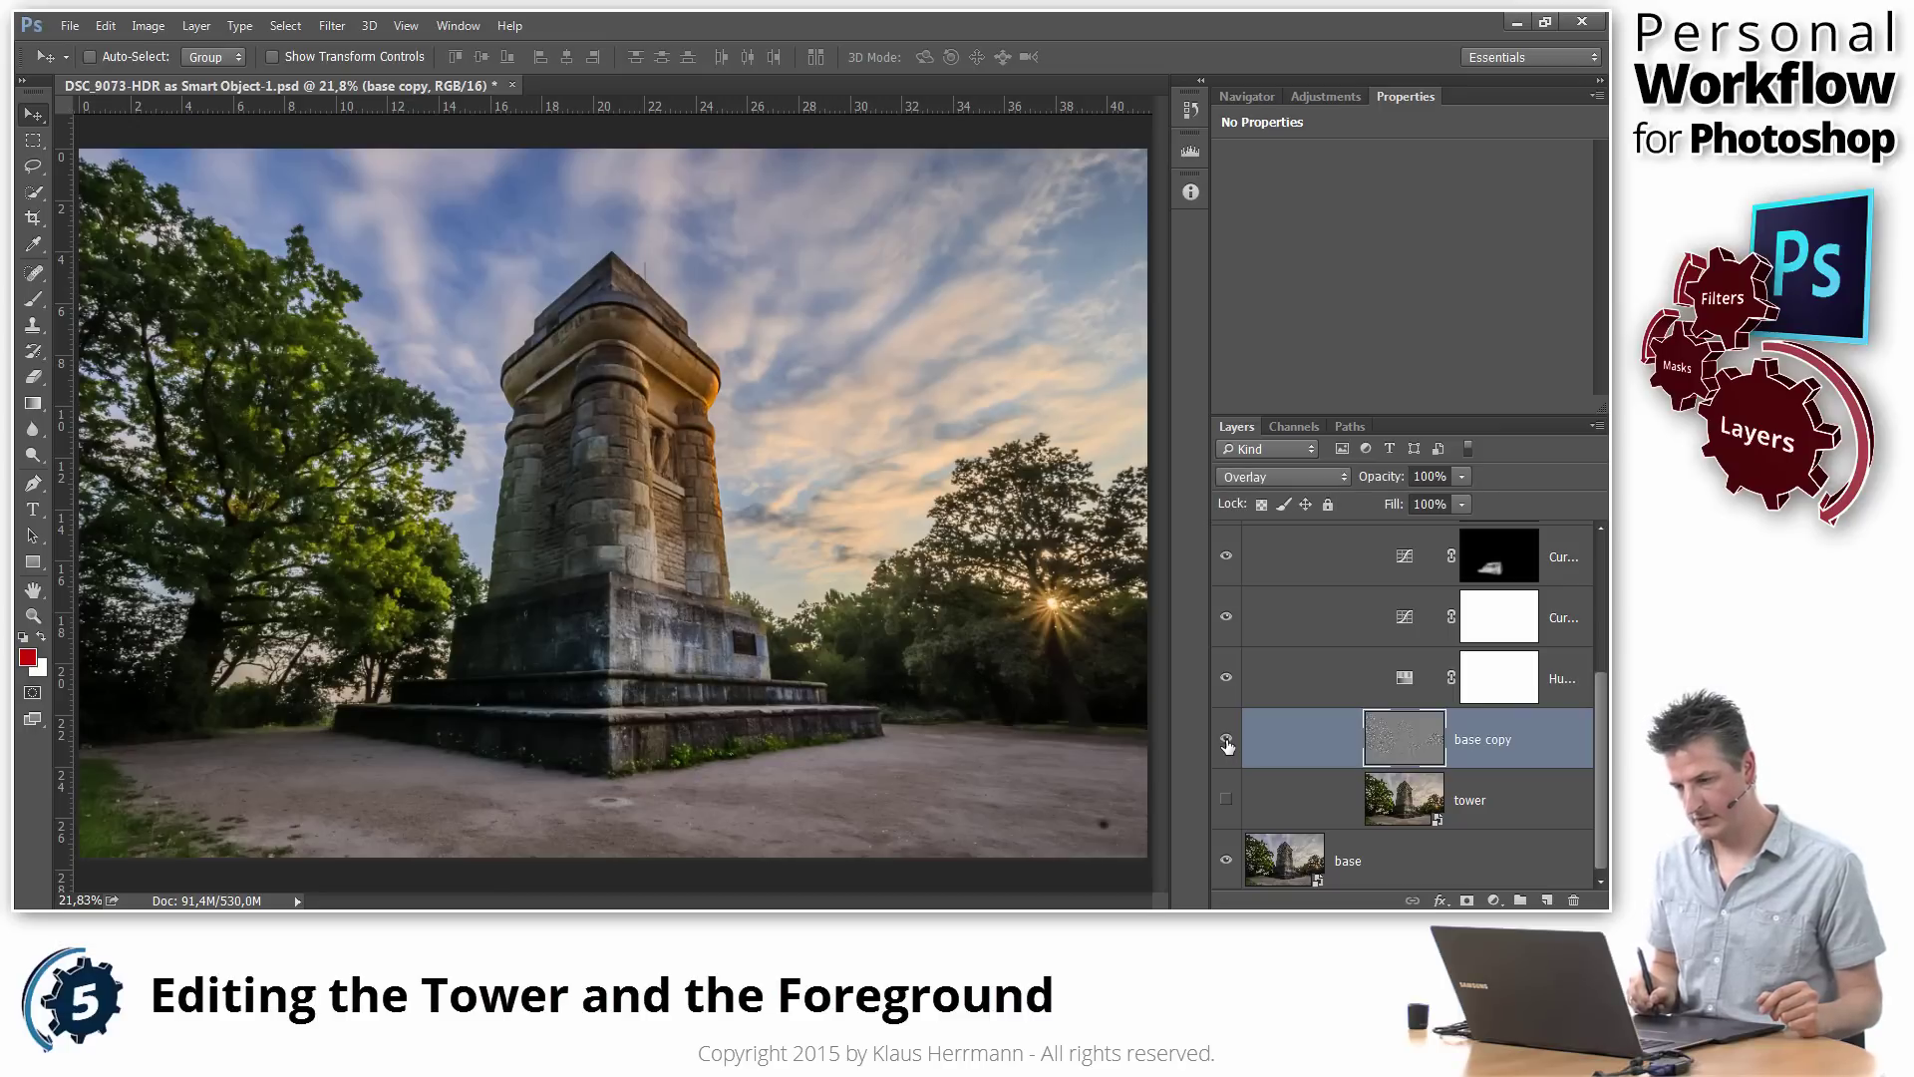
{"action": "left_click", "coordinate": [1227, 744]}
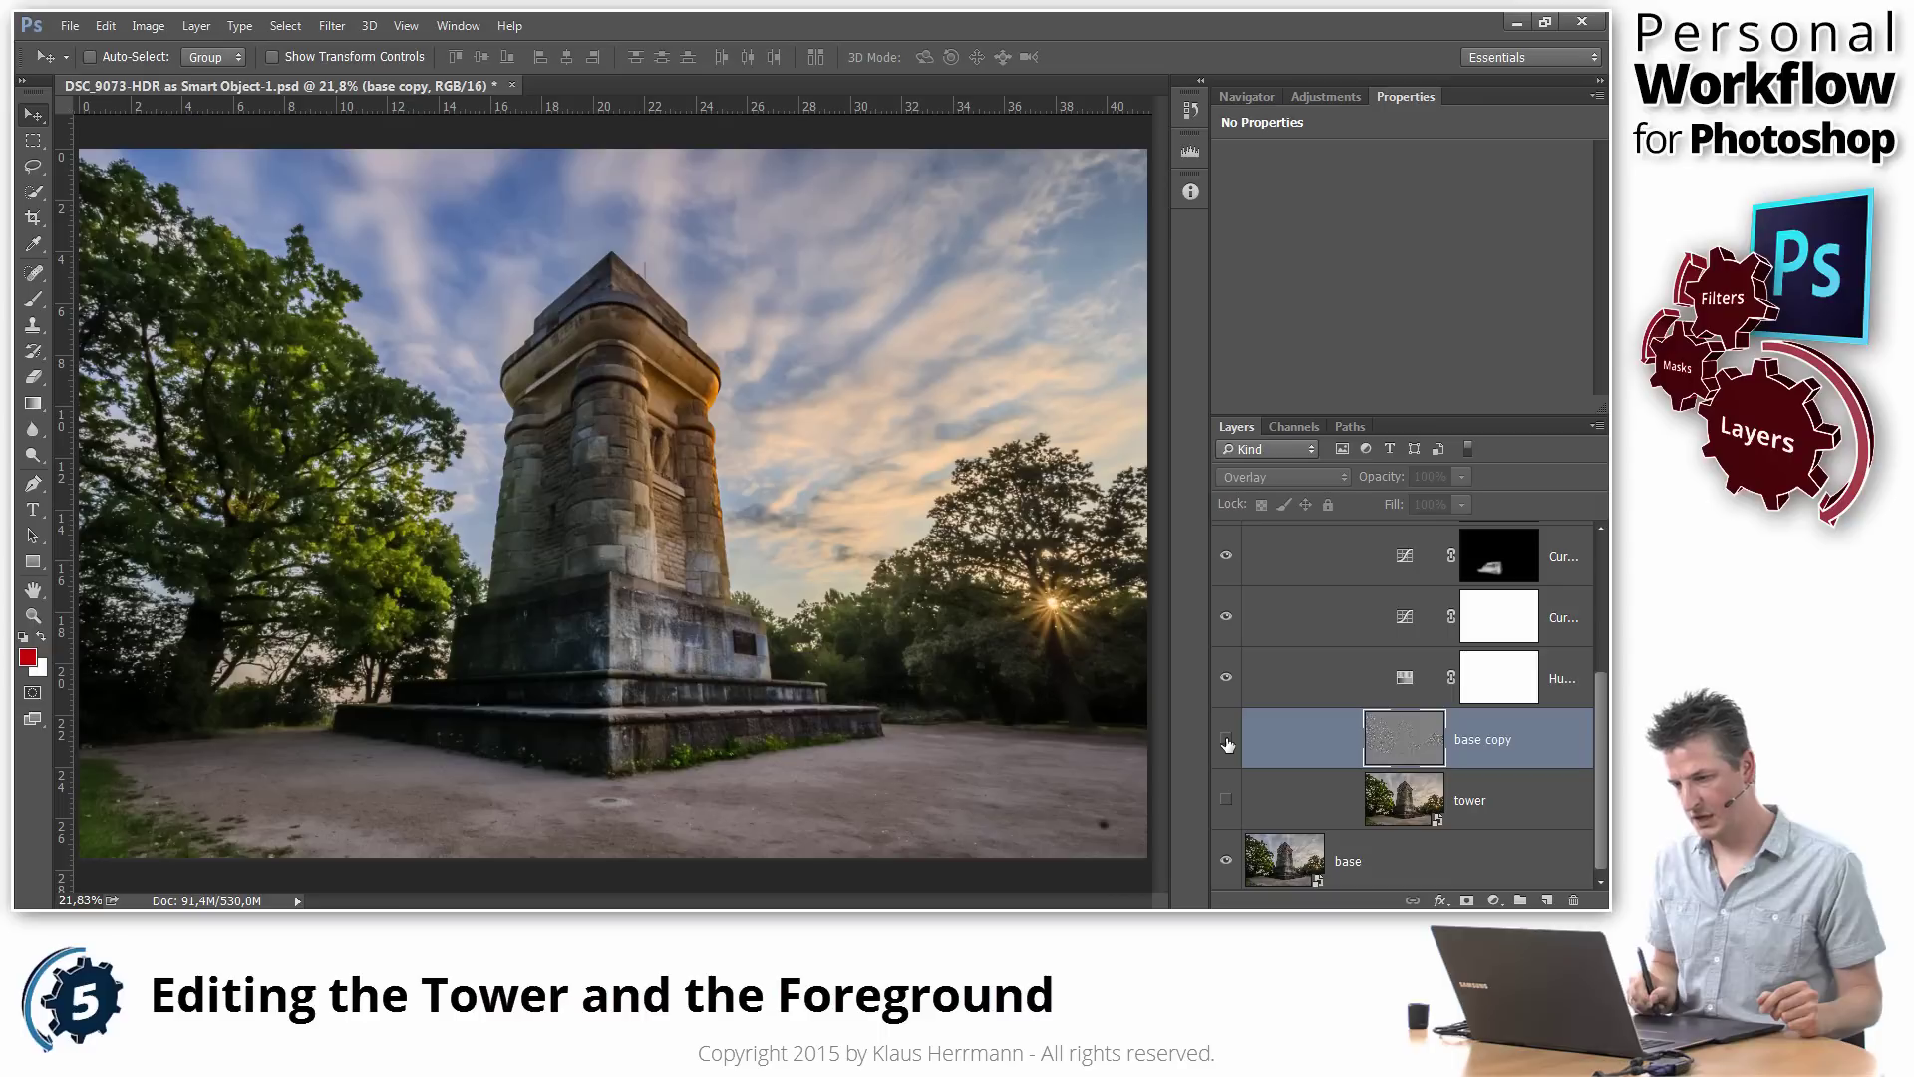
{"action": "left_click", "coordinate": [1226, 744]}
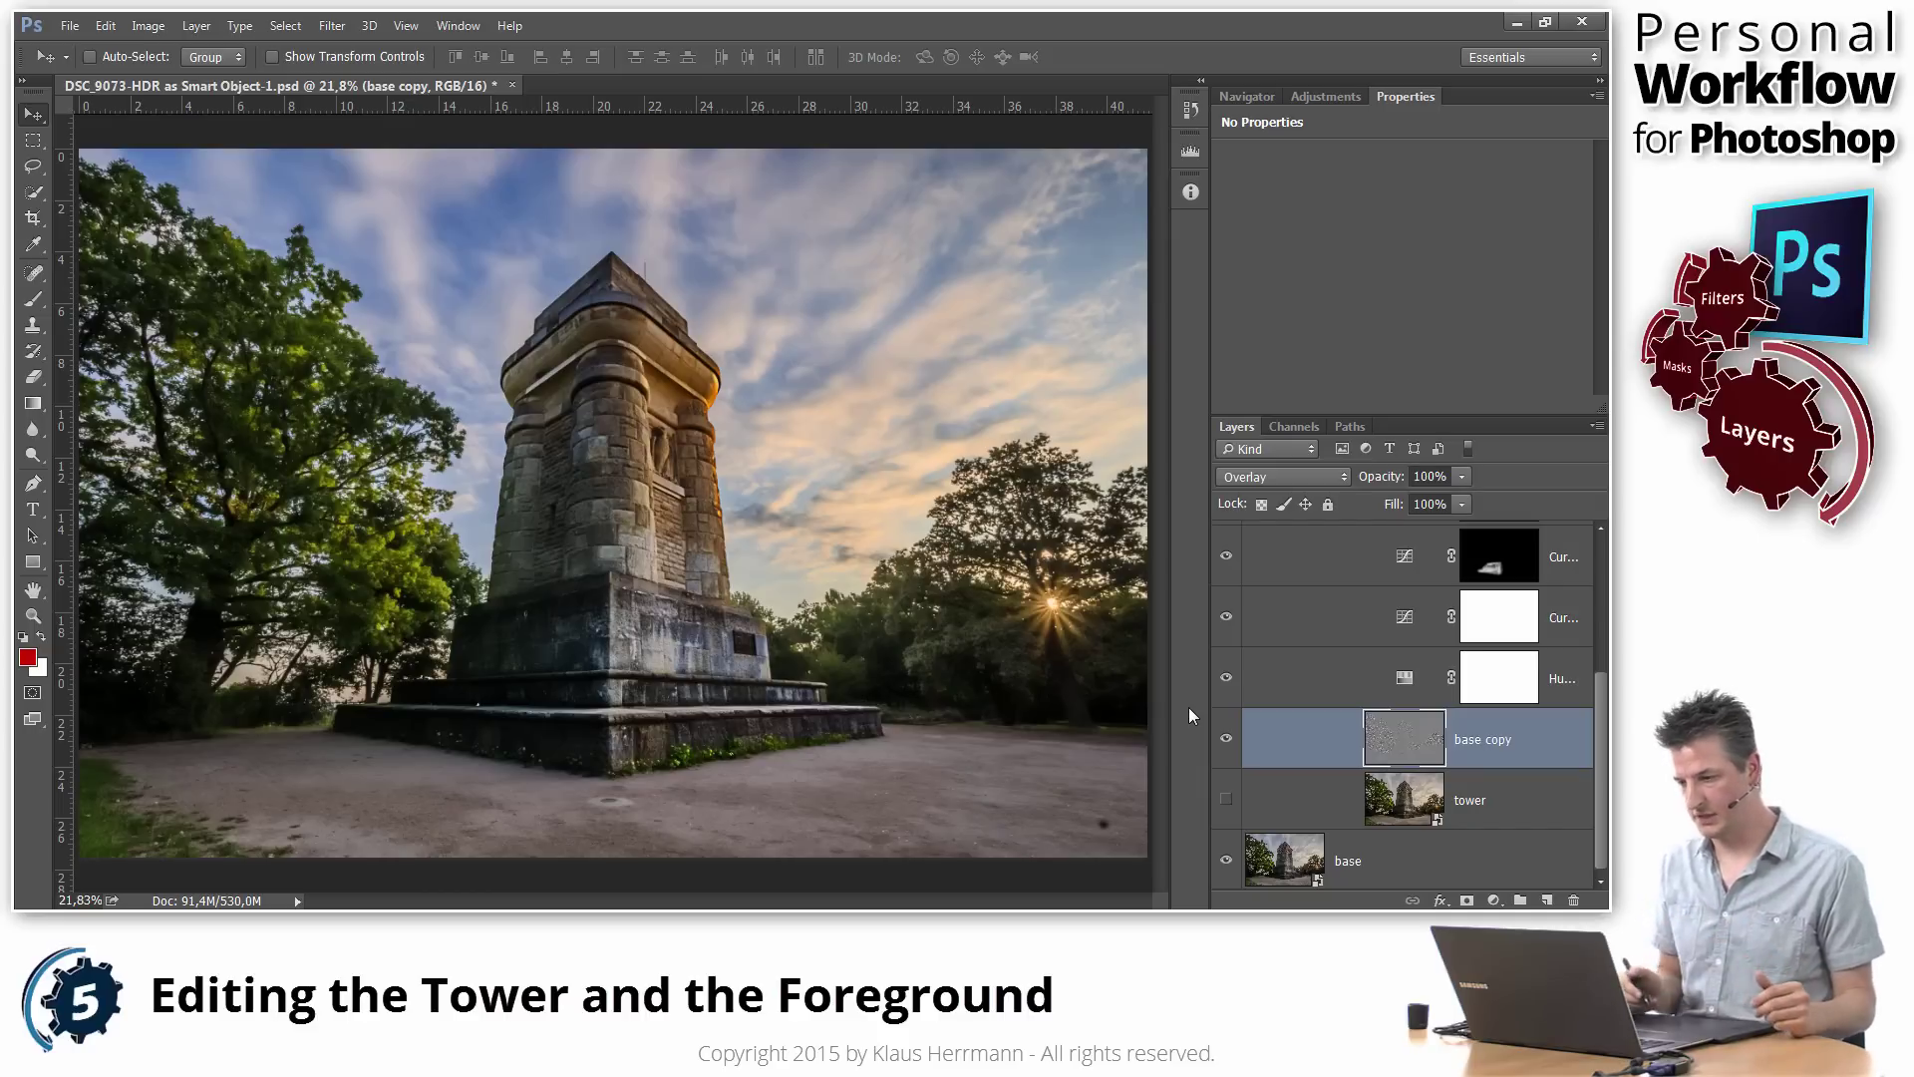
Step: Toggle base copy off, on, and off again, leaving the sharpening hidden
{"action": "left_click", "coordinate": [1227, 739]}
{"action": "left_click", "coordinate": [1226, 741]}
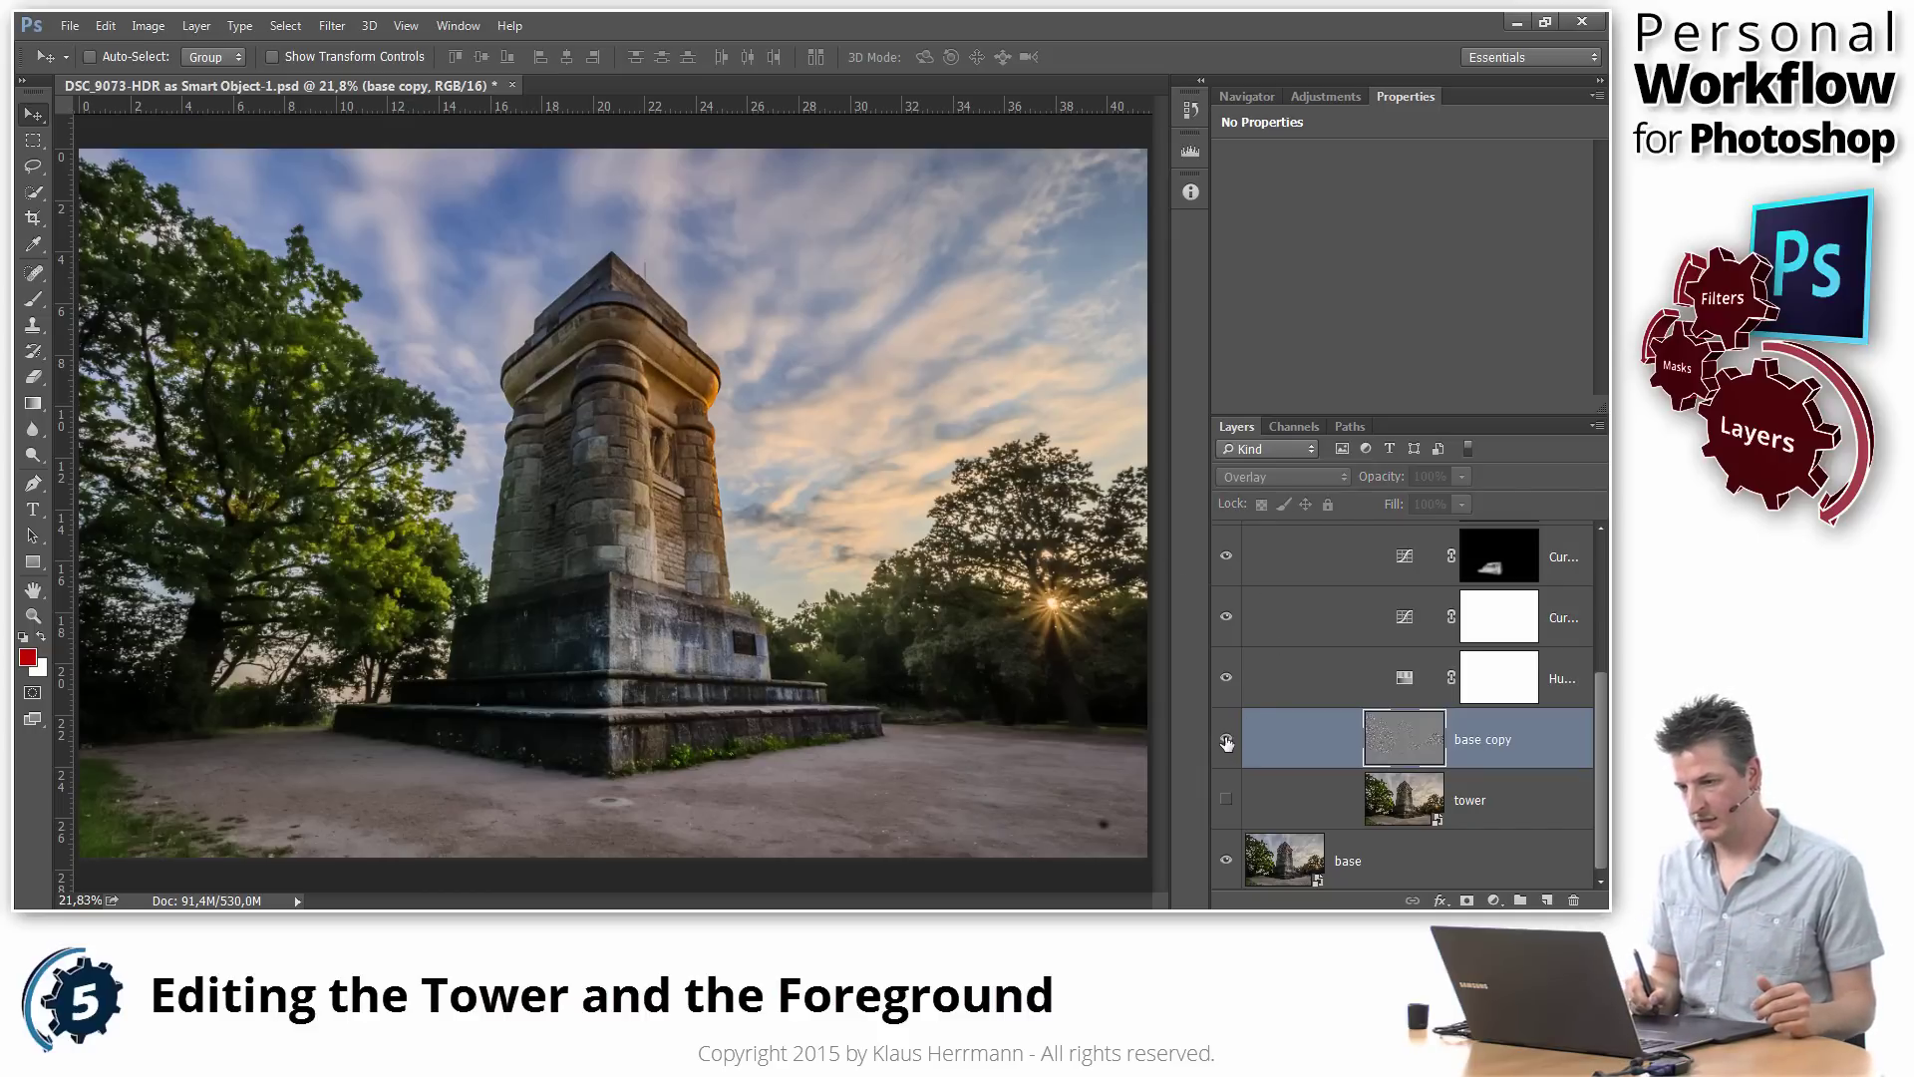
{"action": "left_click", "coordinate": [1225, 742]}
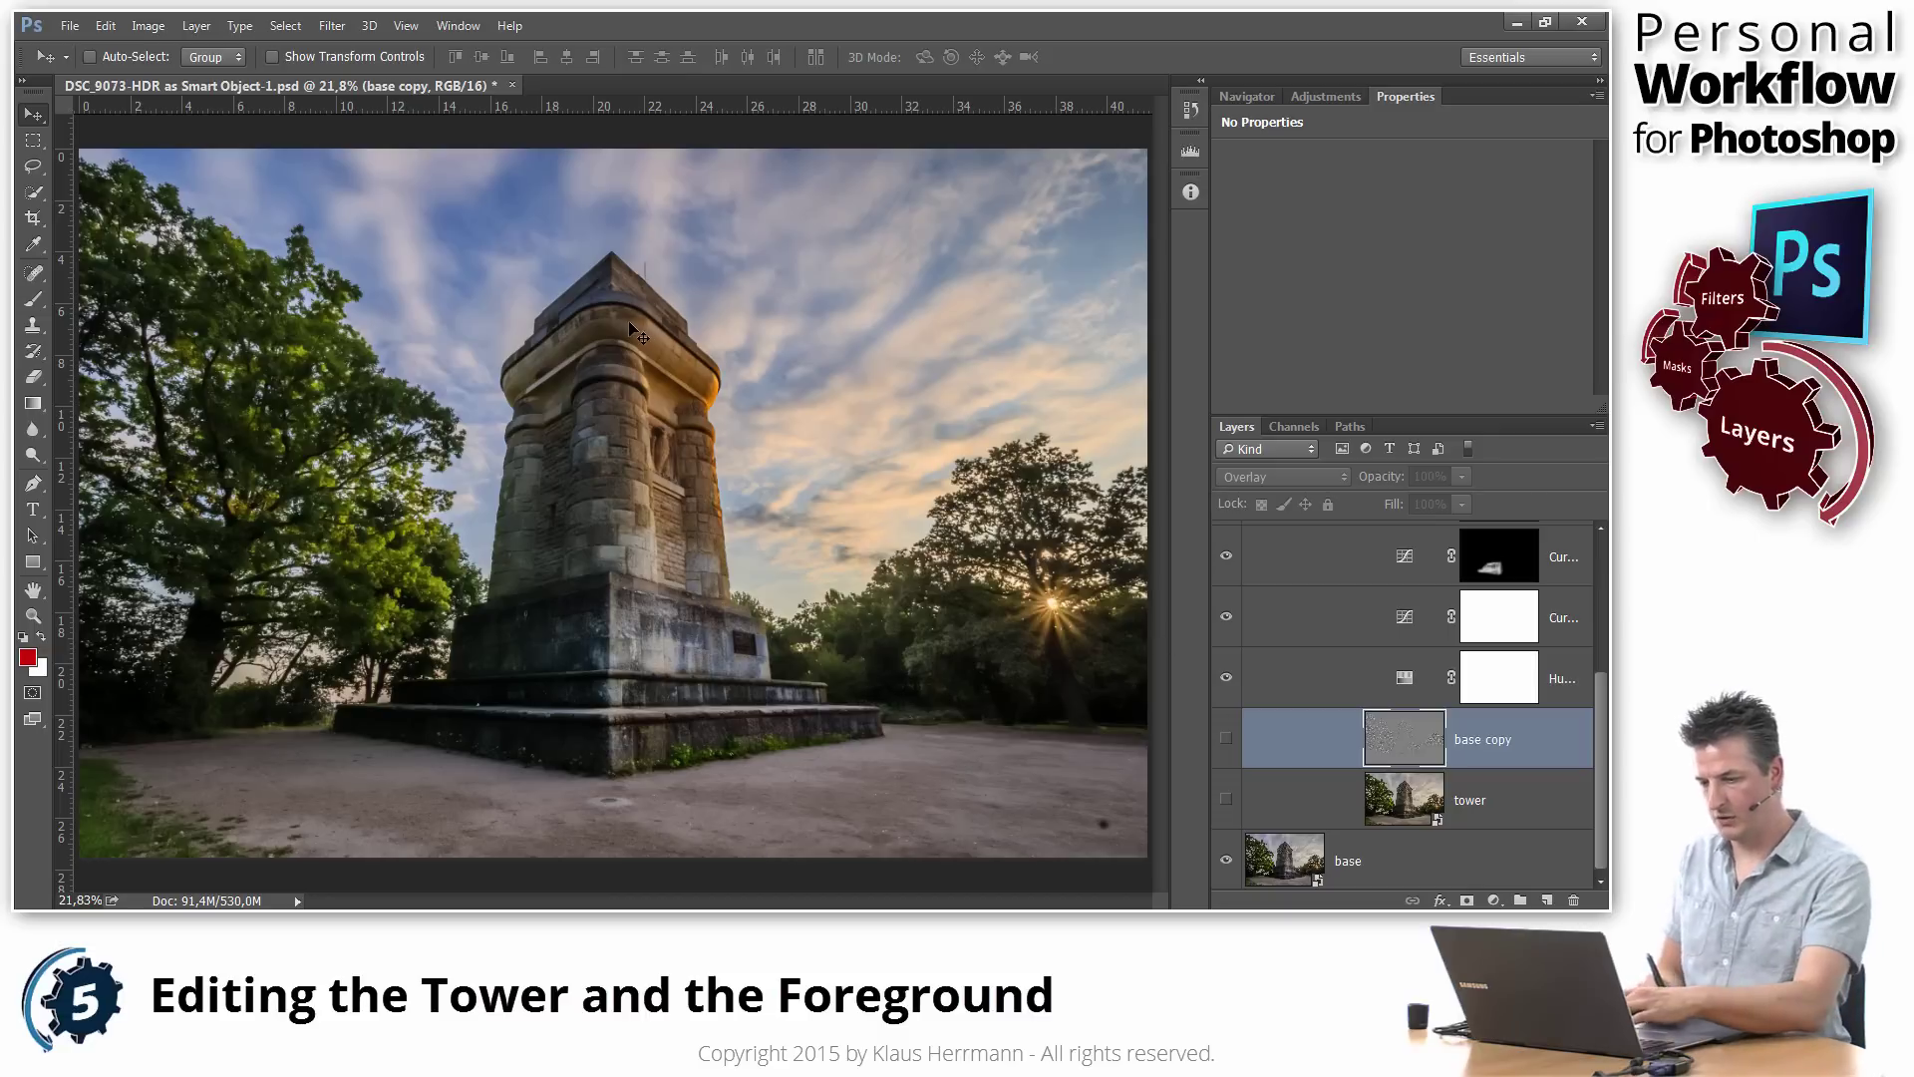
Step: Zoom in on the tower top and compare with base copy on and off, ending hidden
{"action": "key", "text": "z"}
{"action": "left_click_drag", "start_coordinate": [646, 338], "coordinate": [932, 489]}
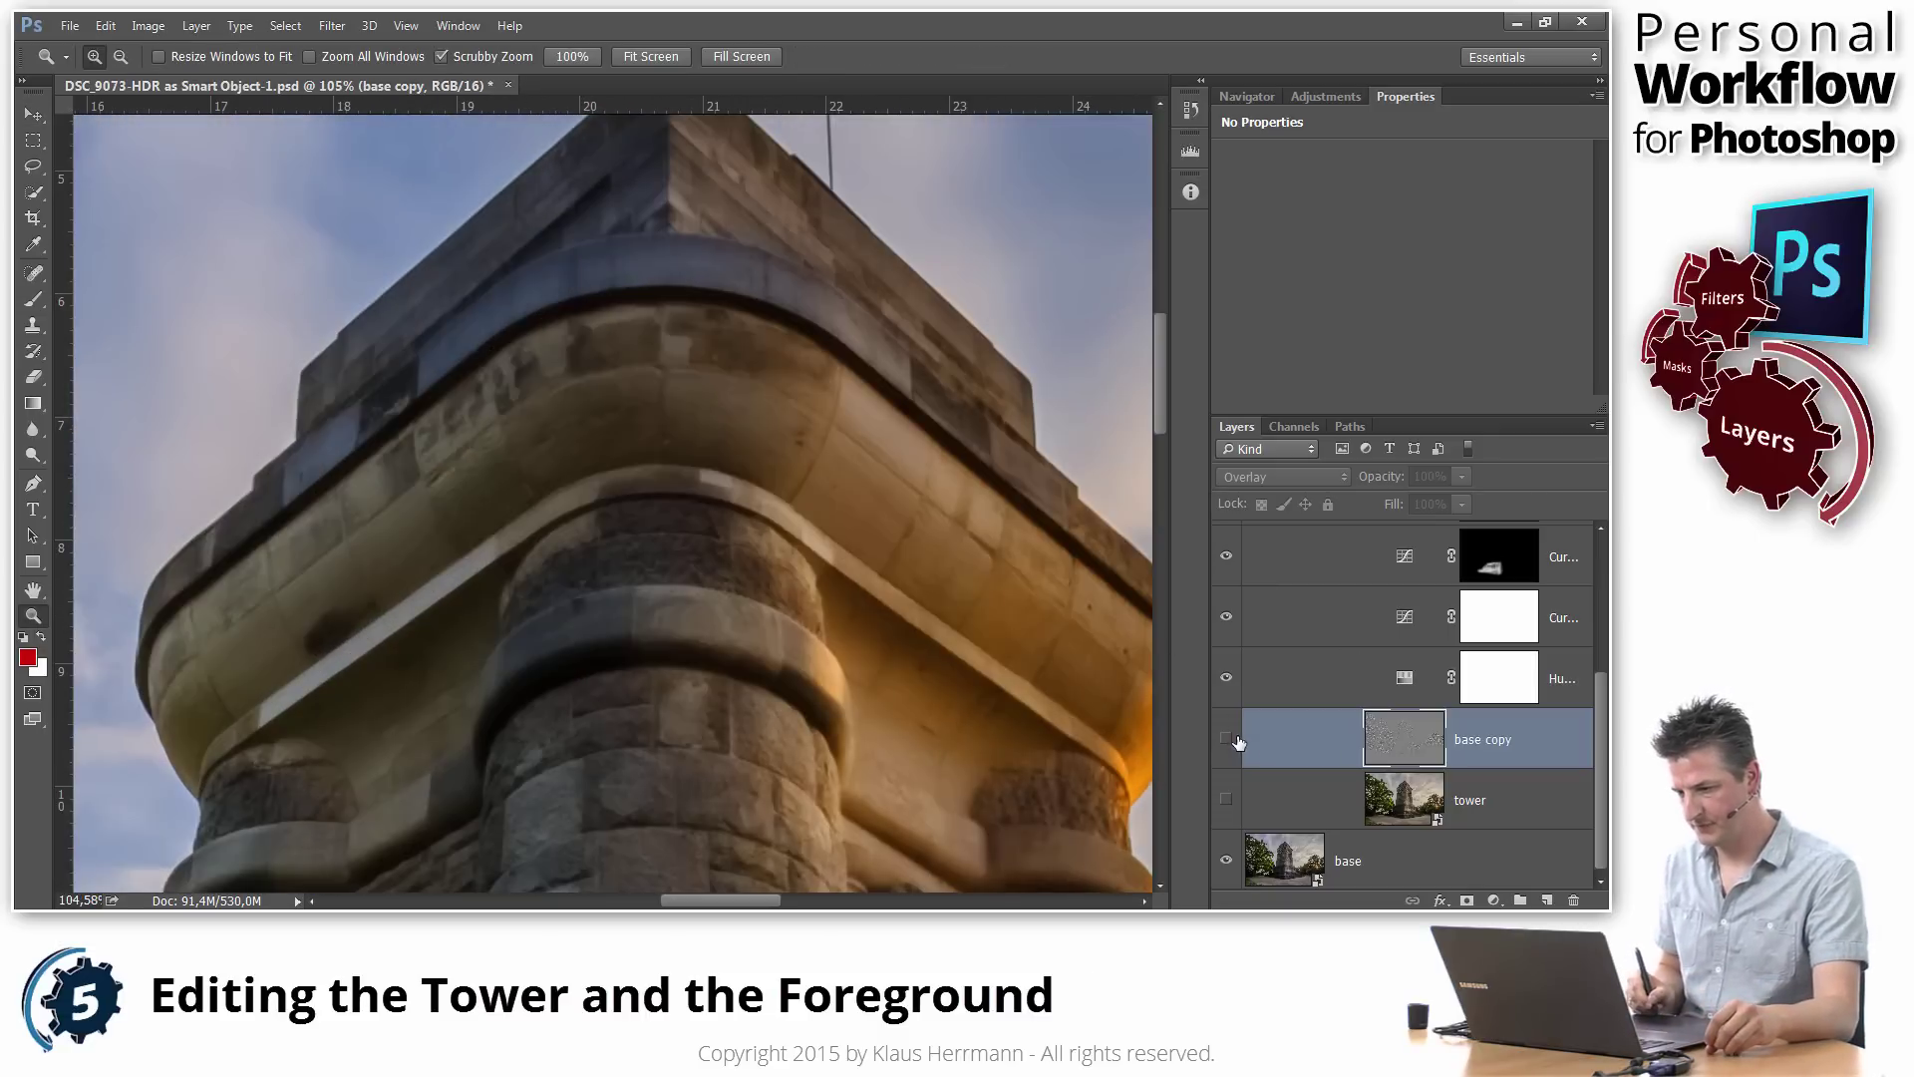
{"action": "left_click", "coordinate": [1227, 740]}
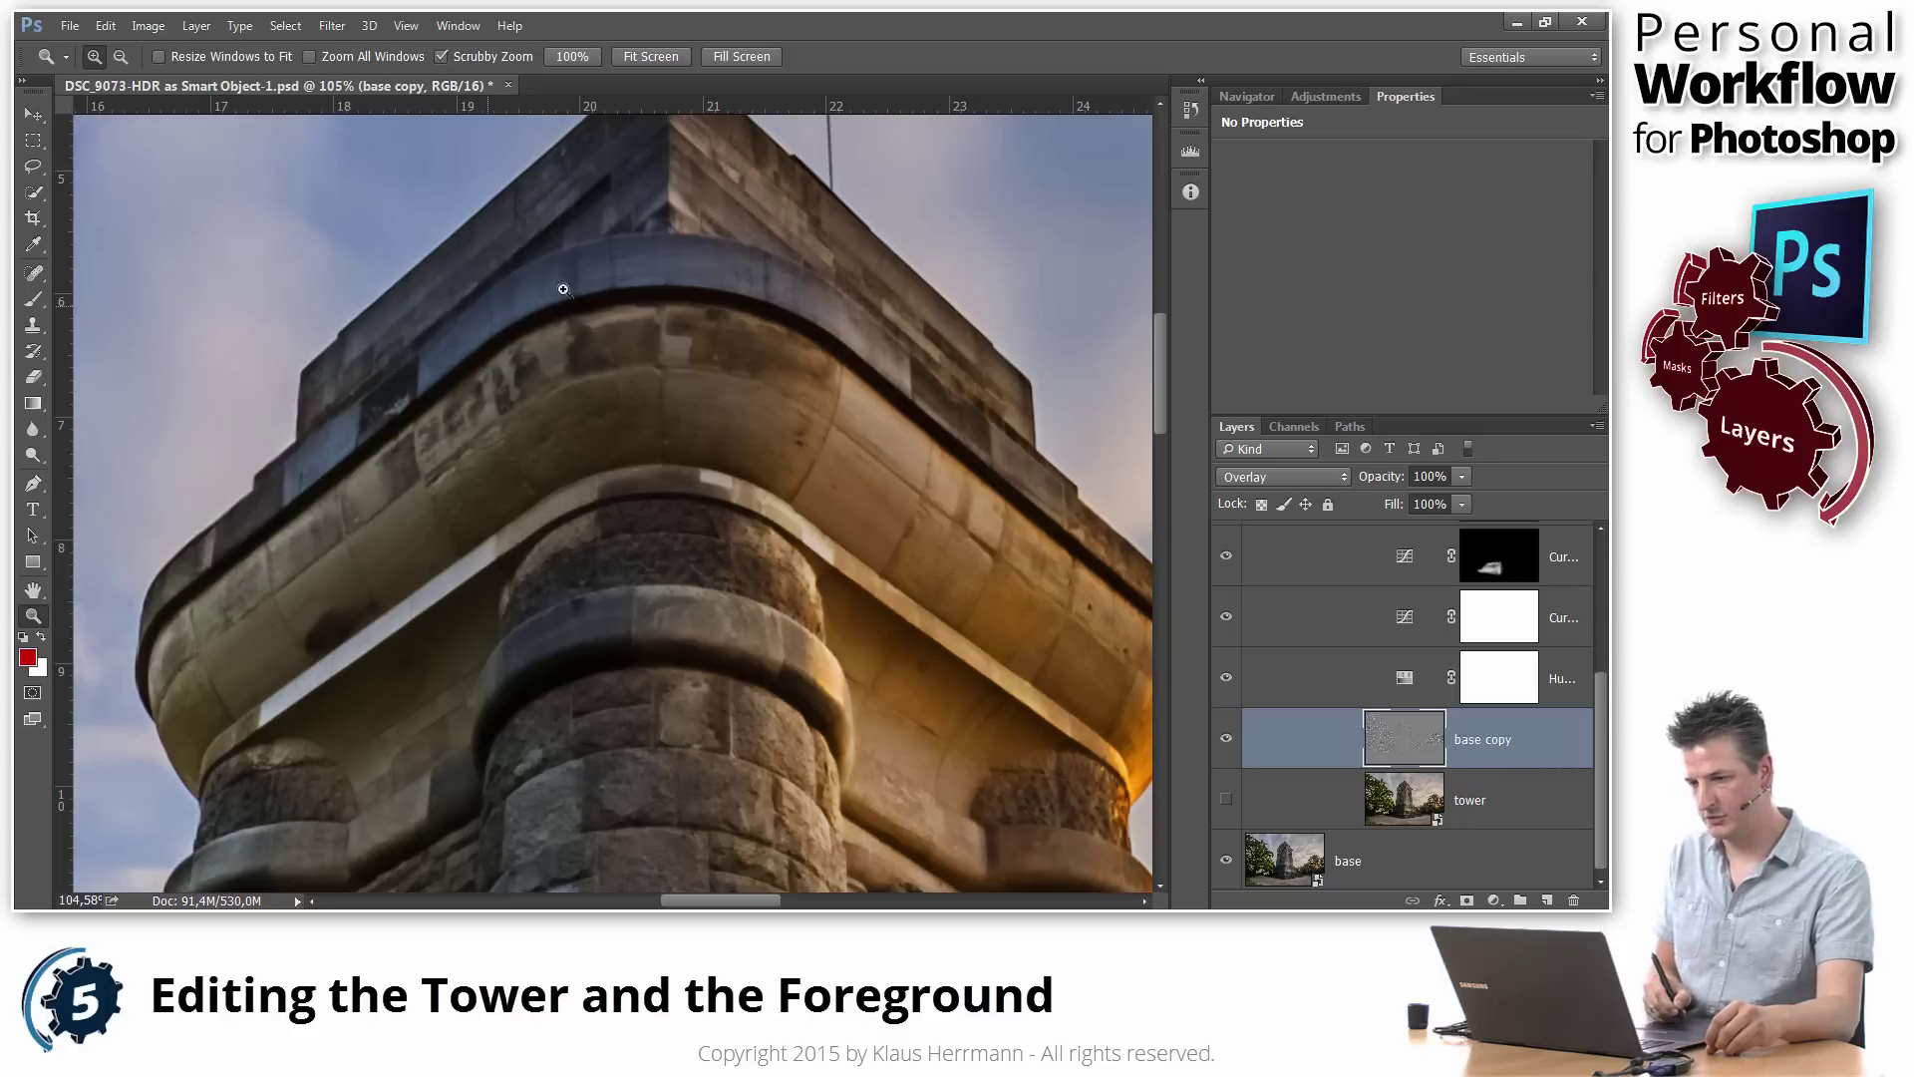
{"action": "left_click", "coordinate": [1227, 743]}
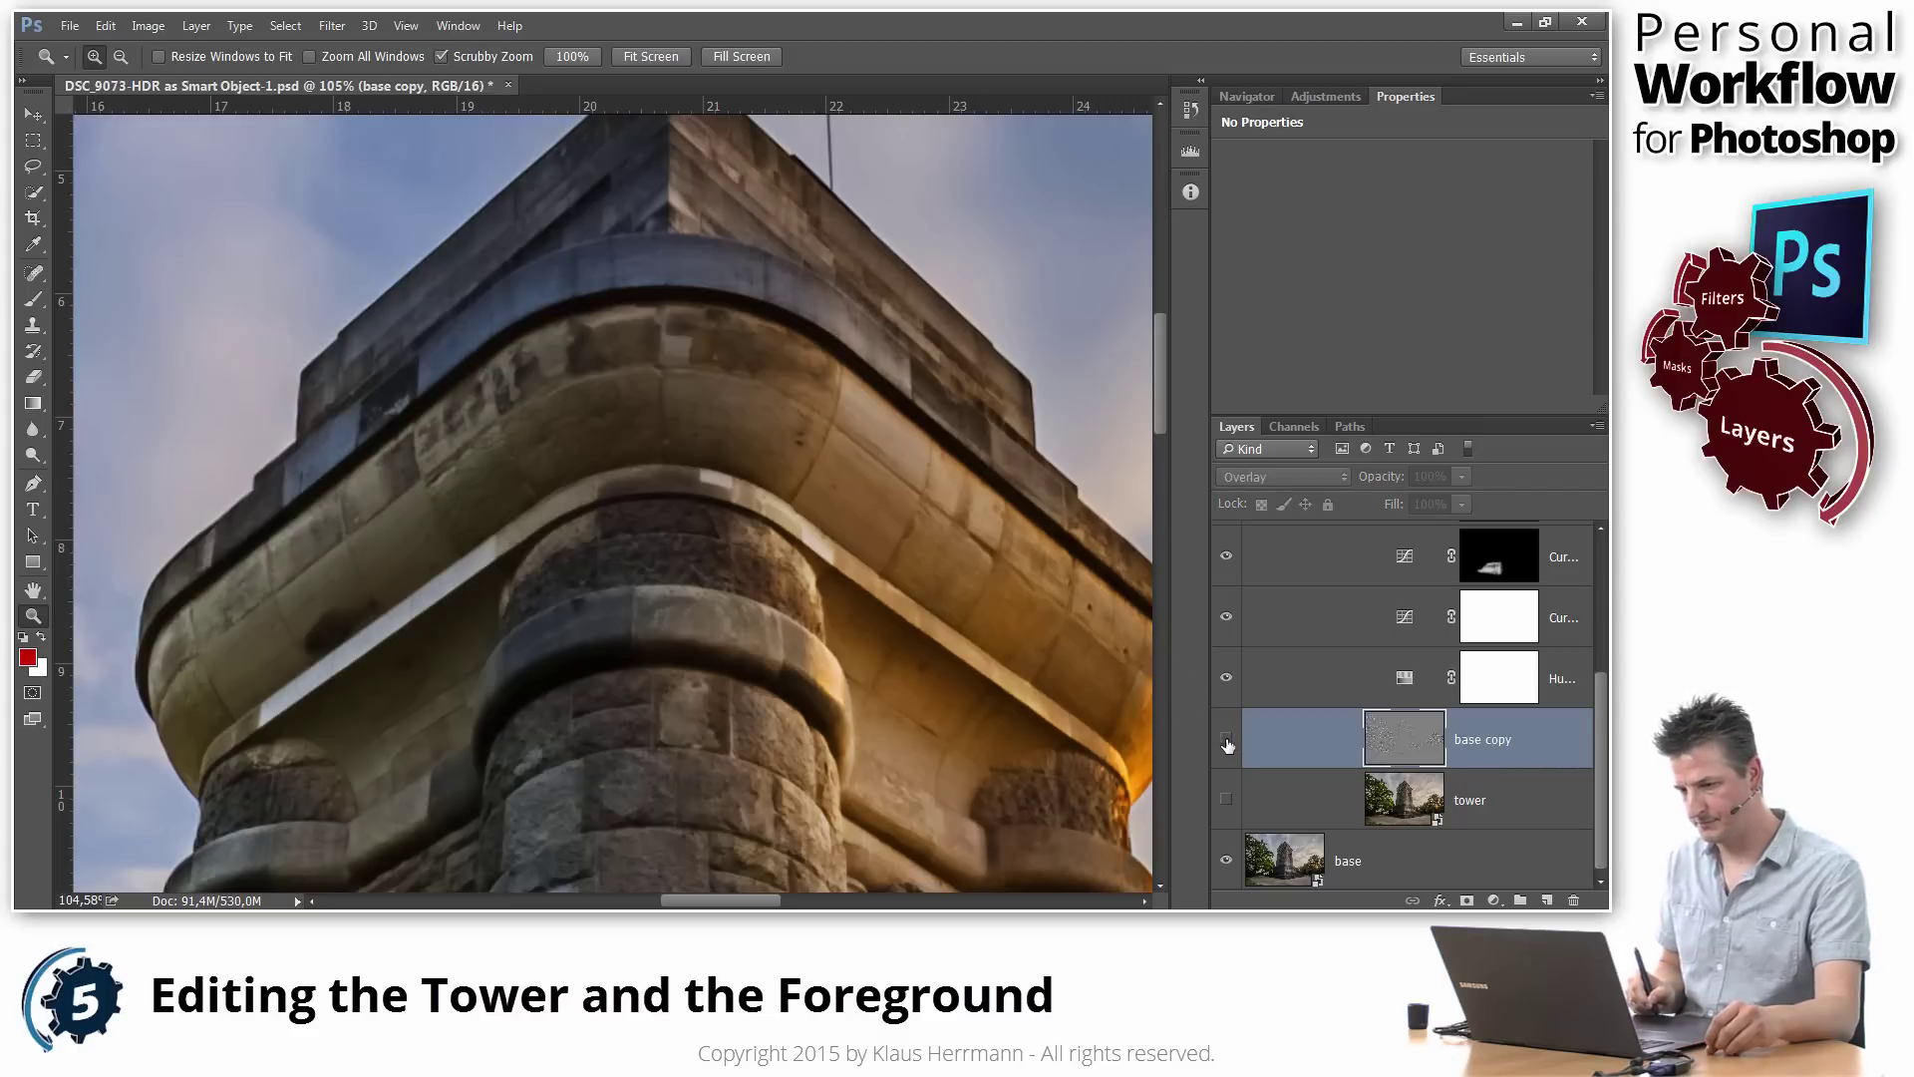
{"action": "left_click", "coordinate": [1227, 743]}
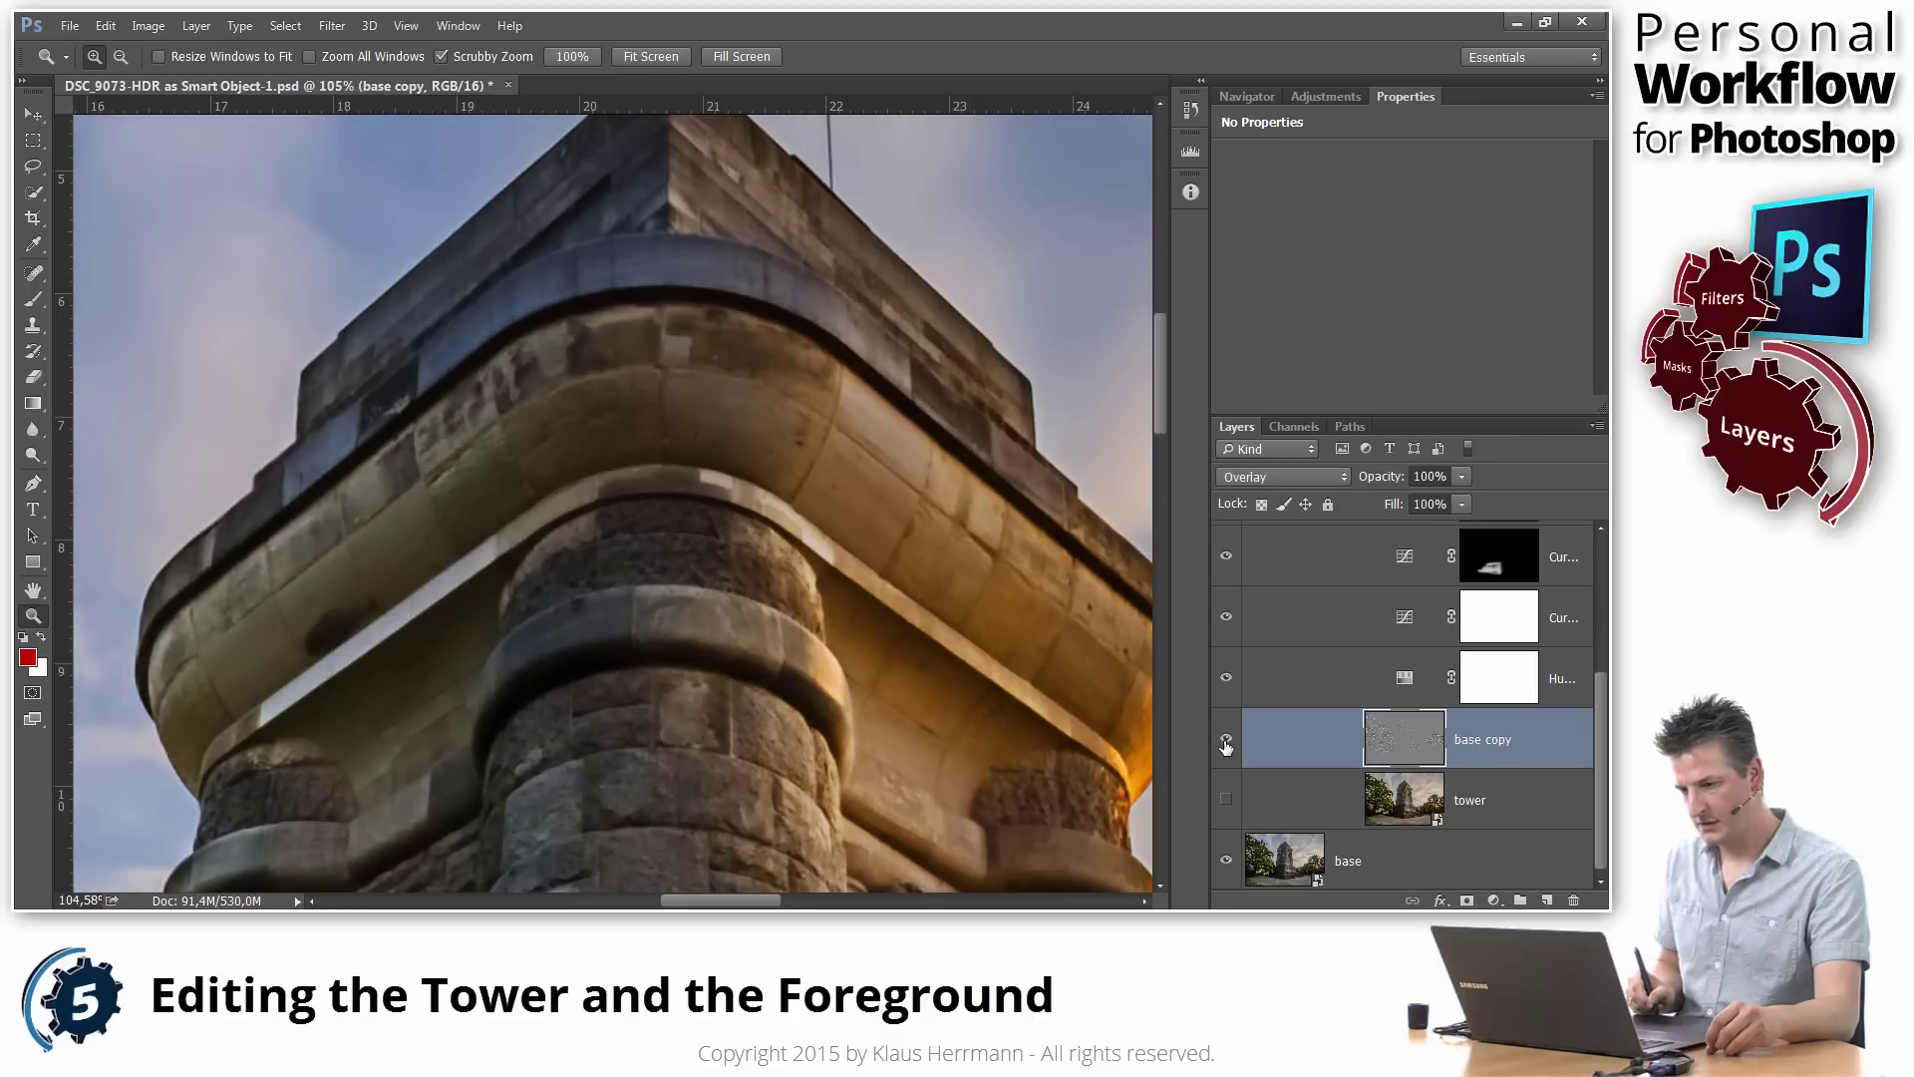
{"action": "left_click", "coordinate": [1226, 743]}
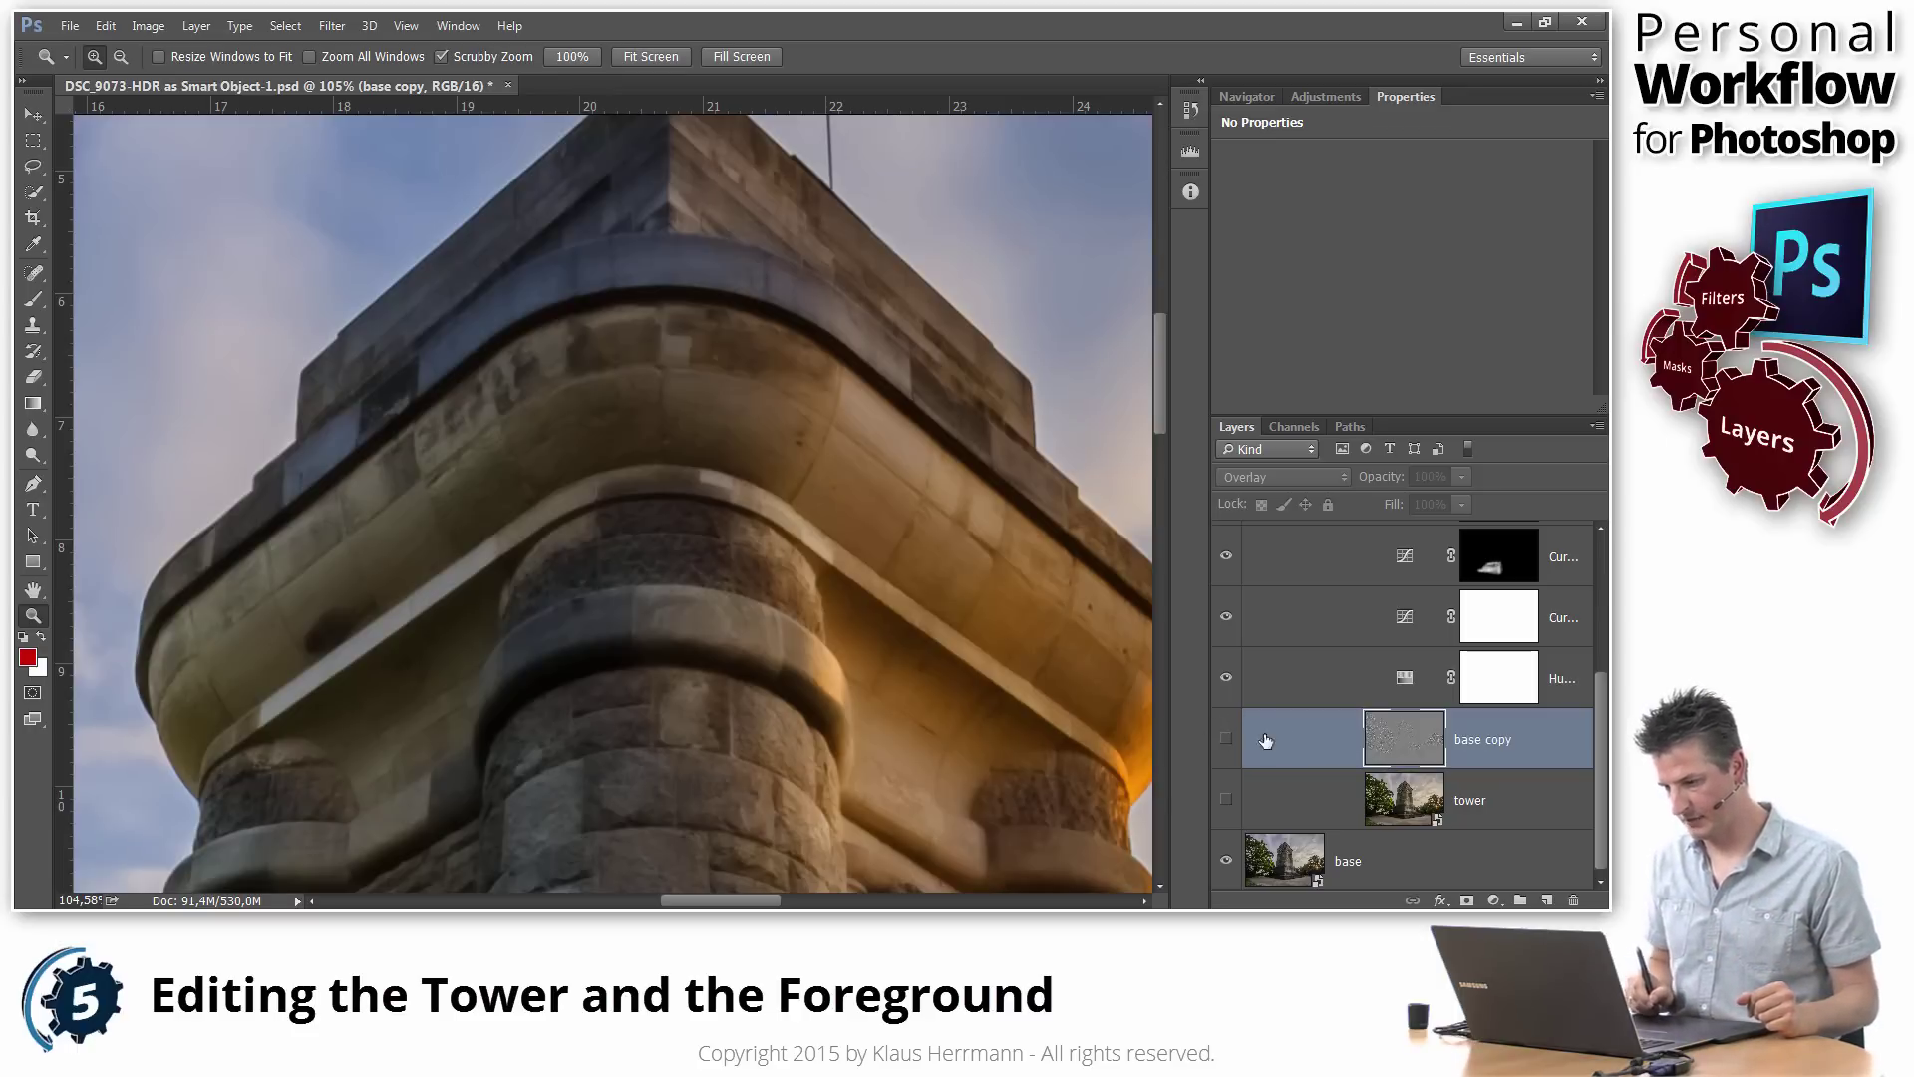
Step: Rename base copy to 'tower details' and make it visible again
{"action": "double_click", "coordinate": [1495, 740]}
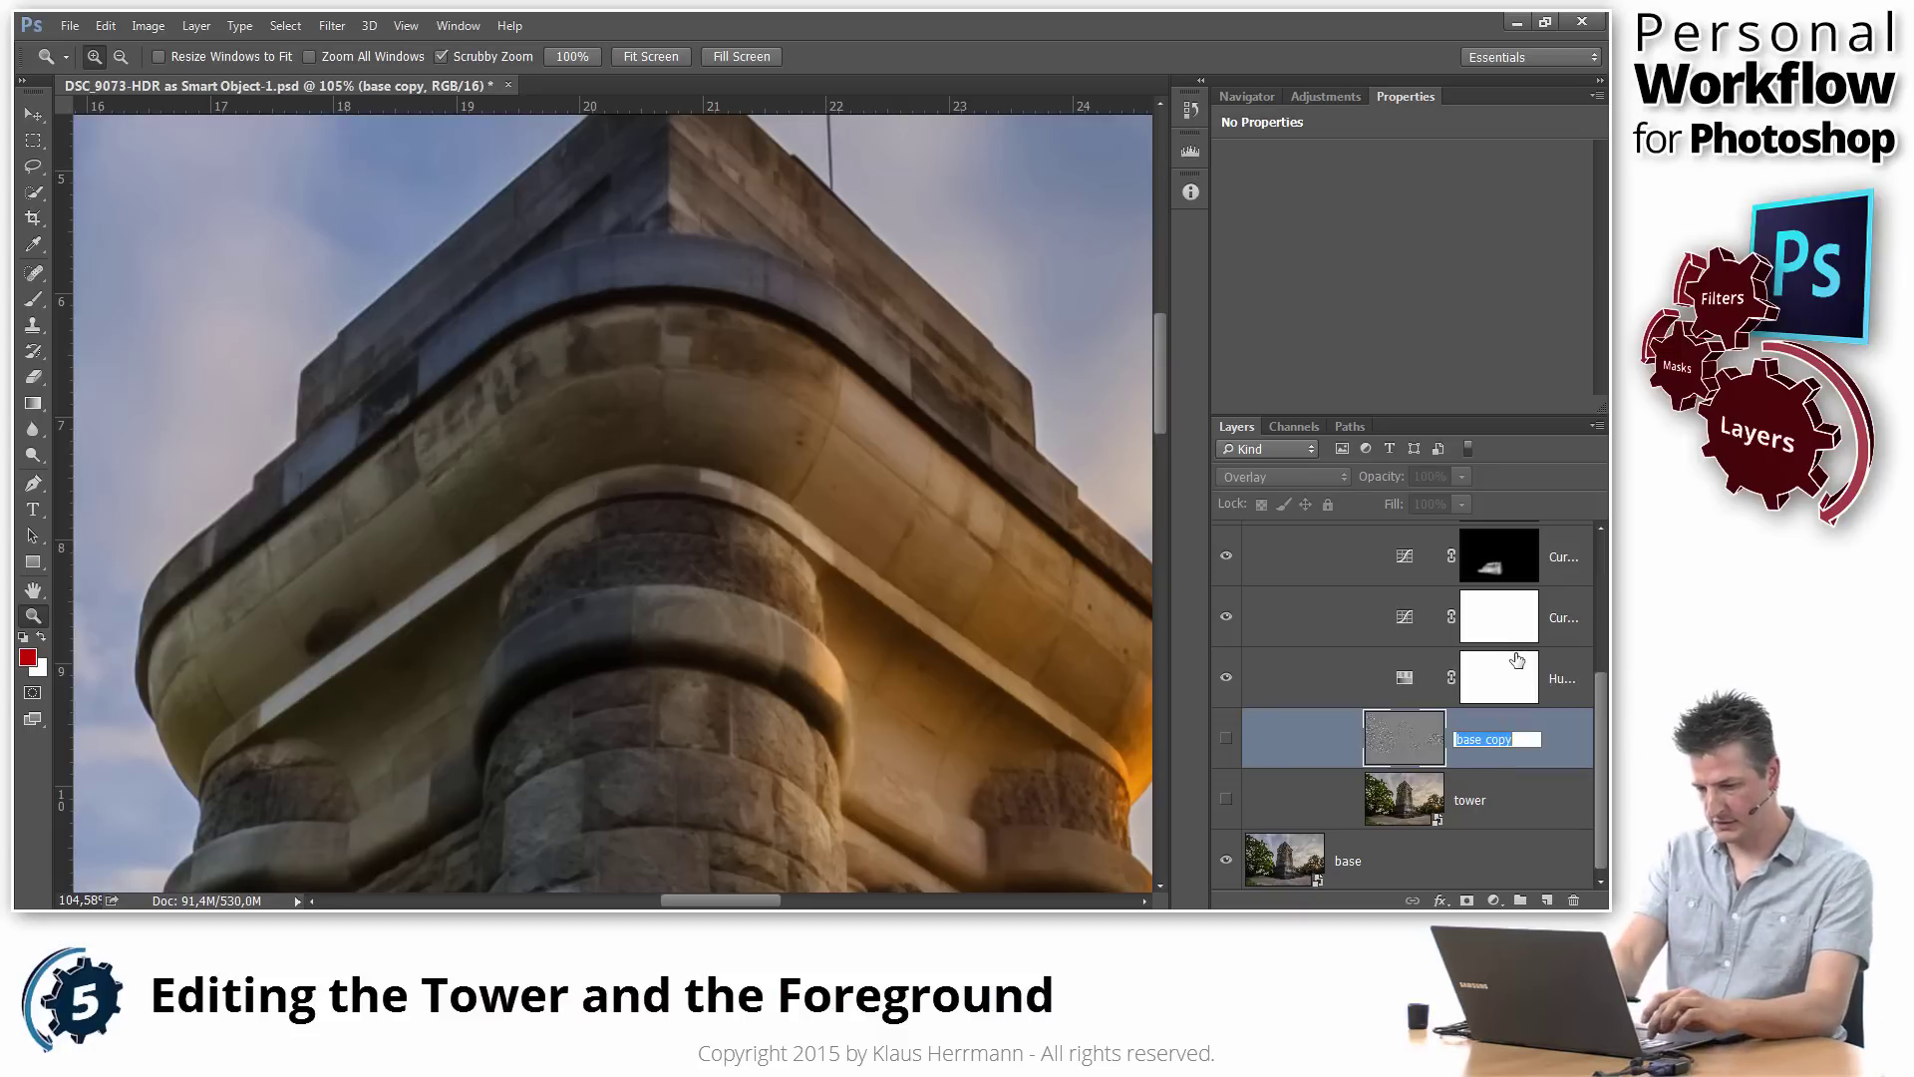
{"action": "type", "text": "tower details"}
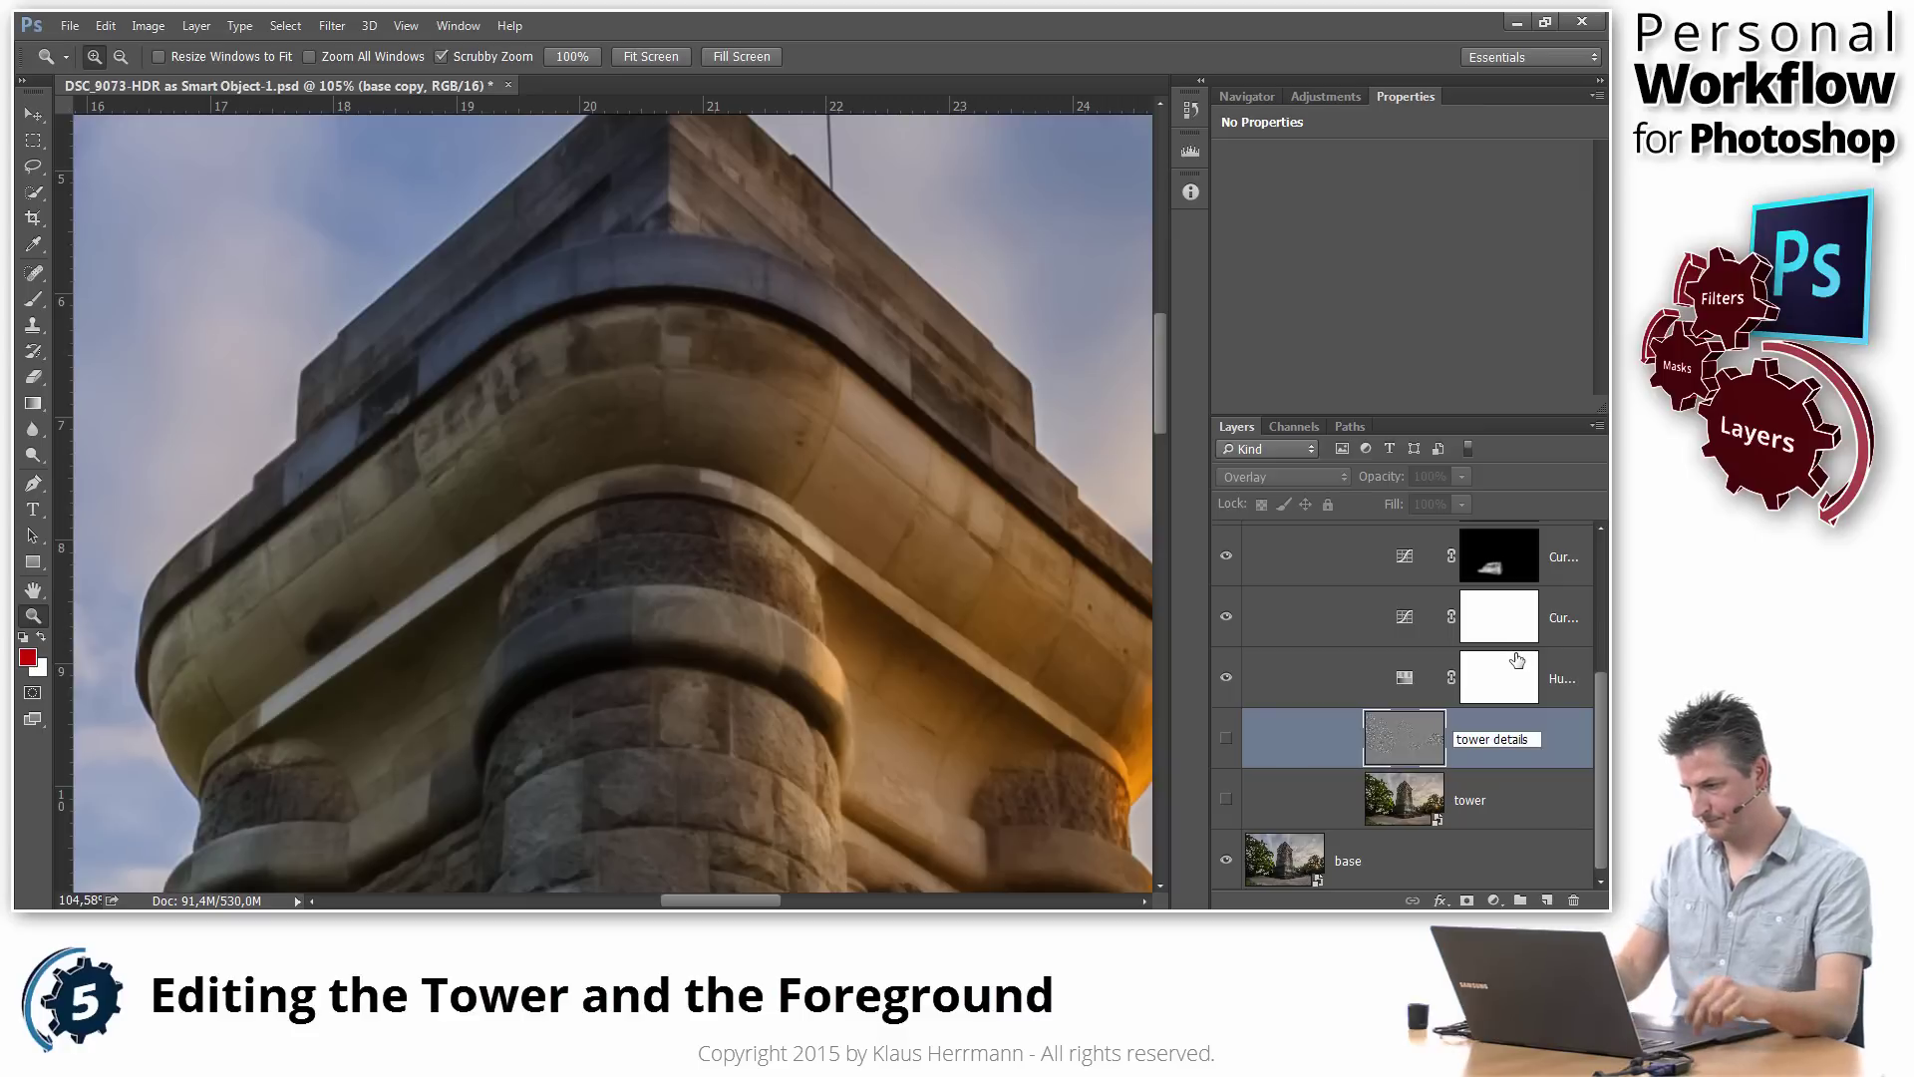
{"action": "key", "text": "Return"}
{"action": "key", "text": "v"}
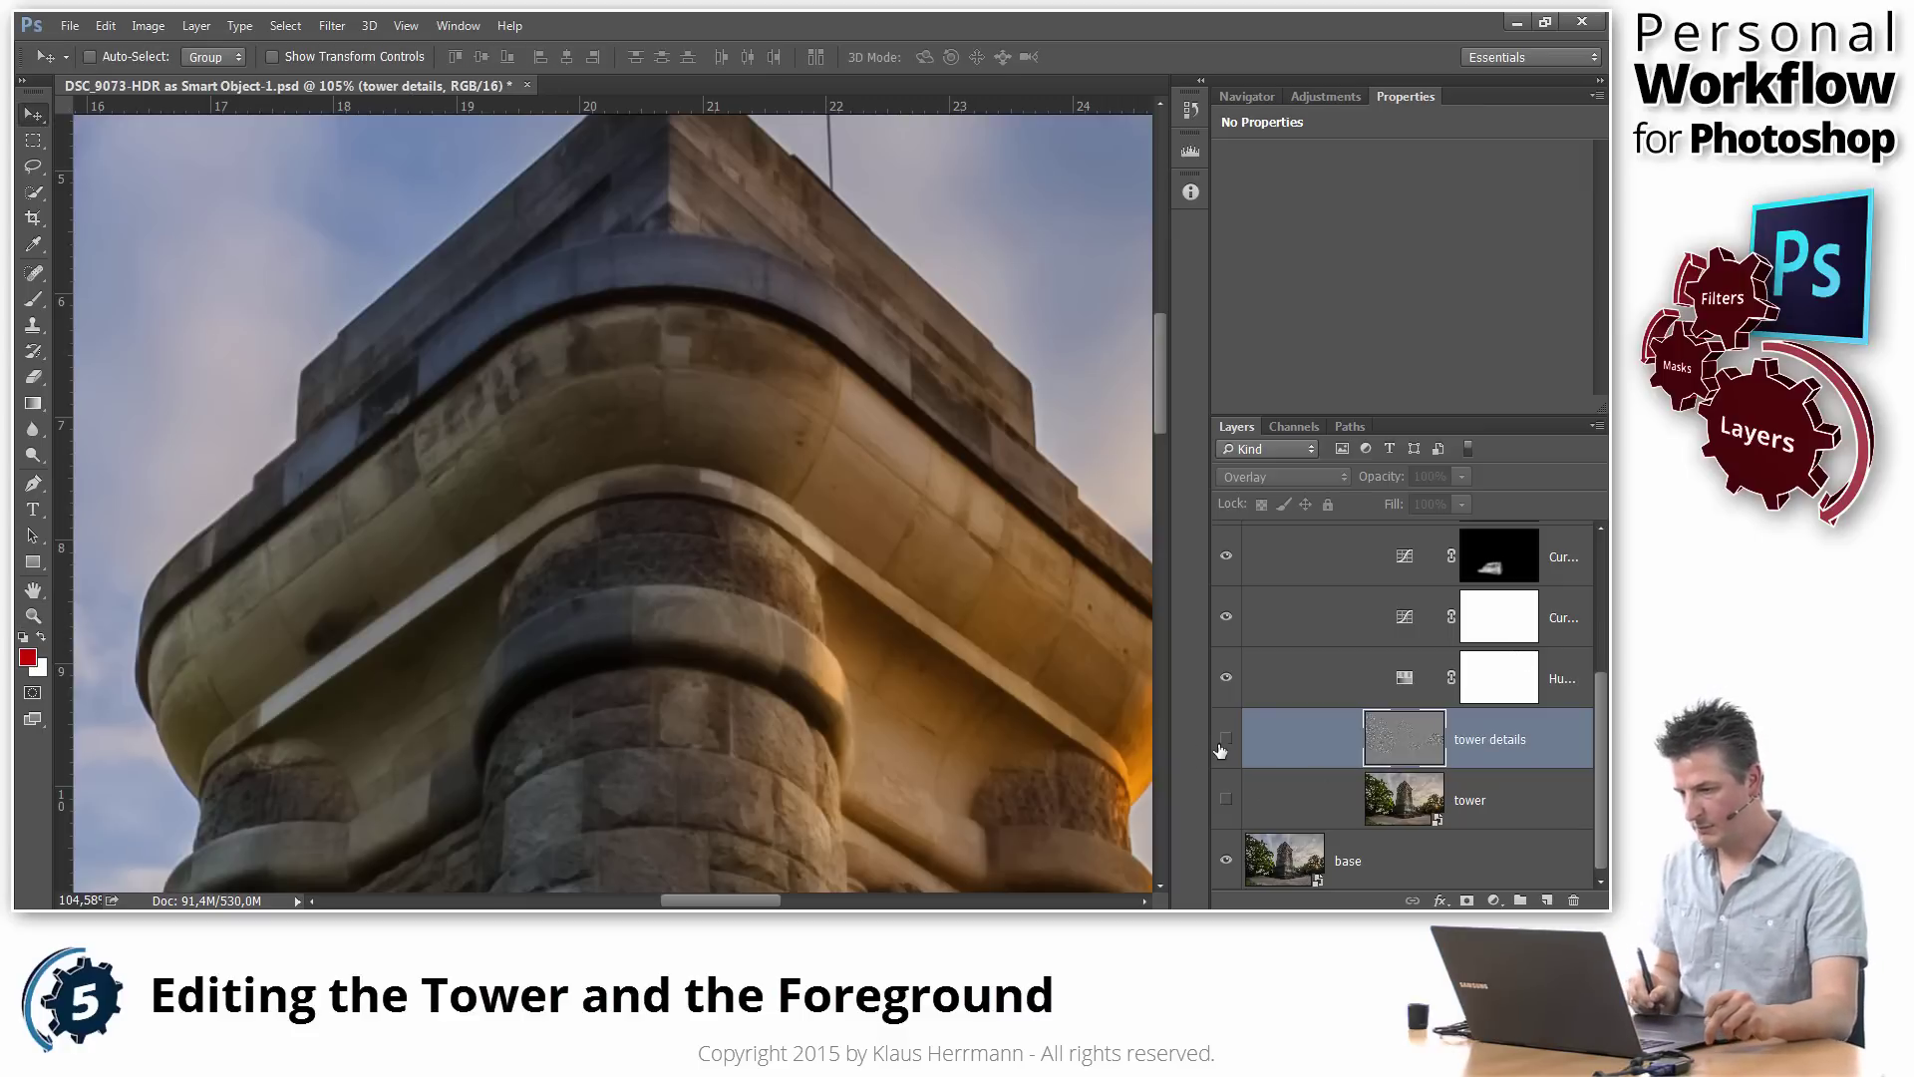
{"action": "left_click", "coordinate": [1226, 739]}
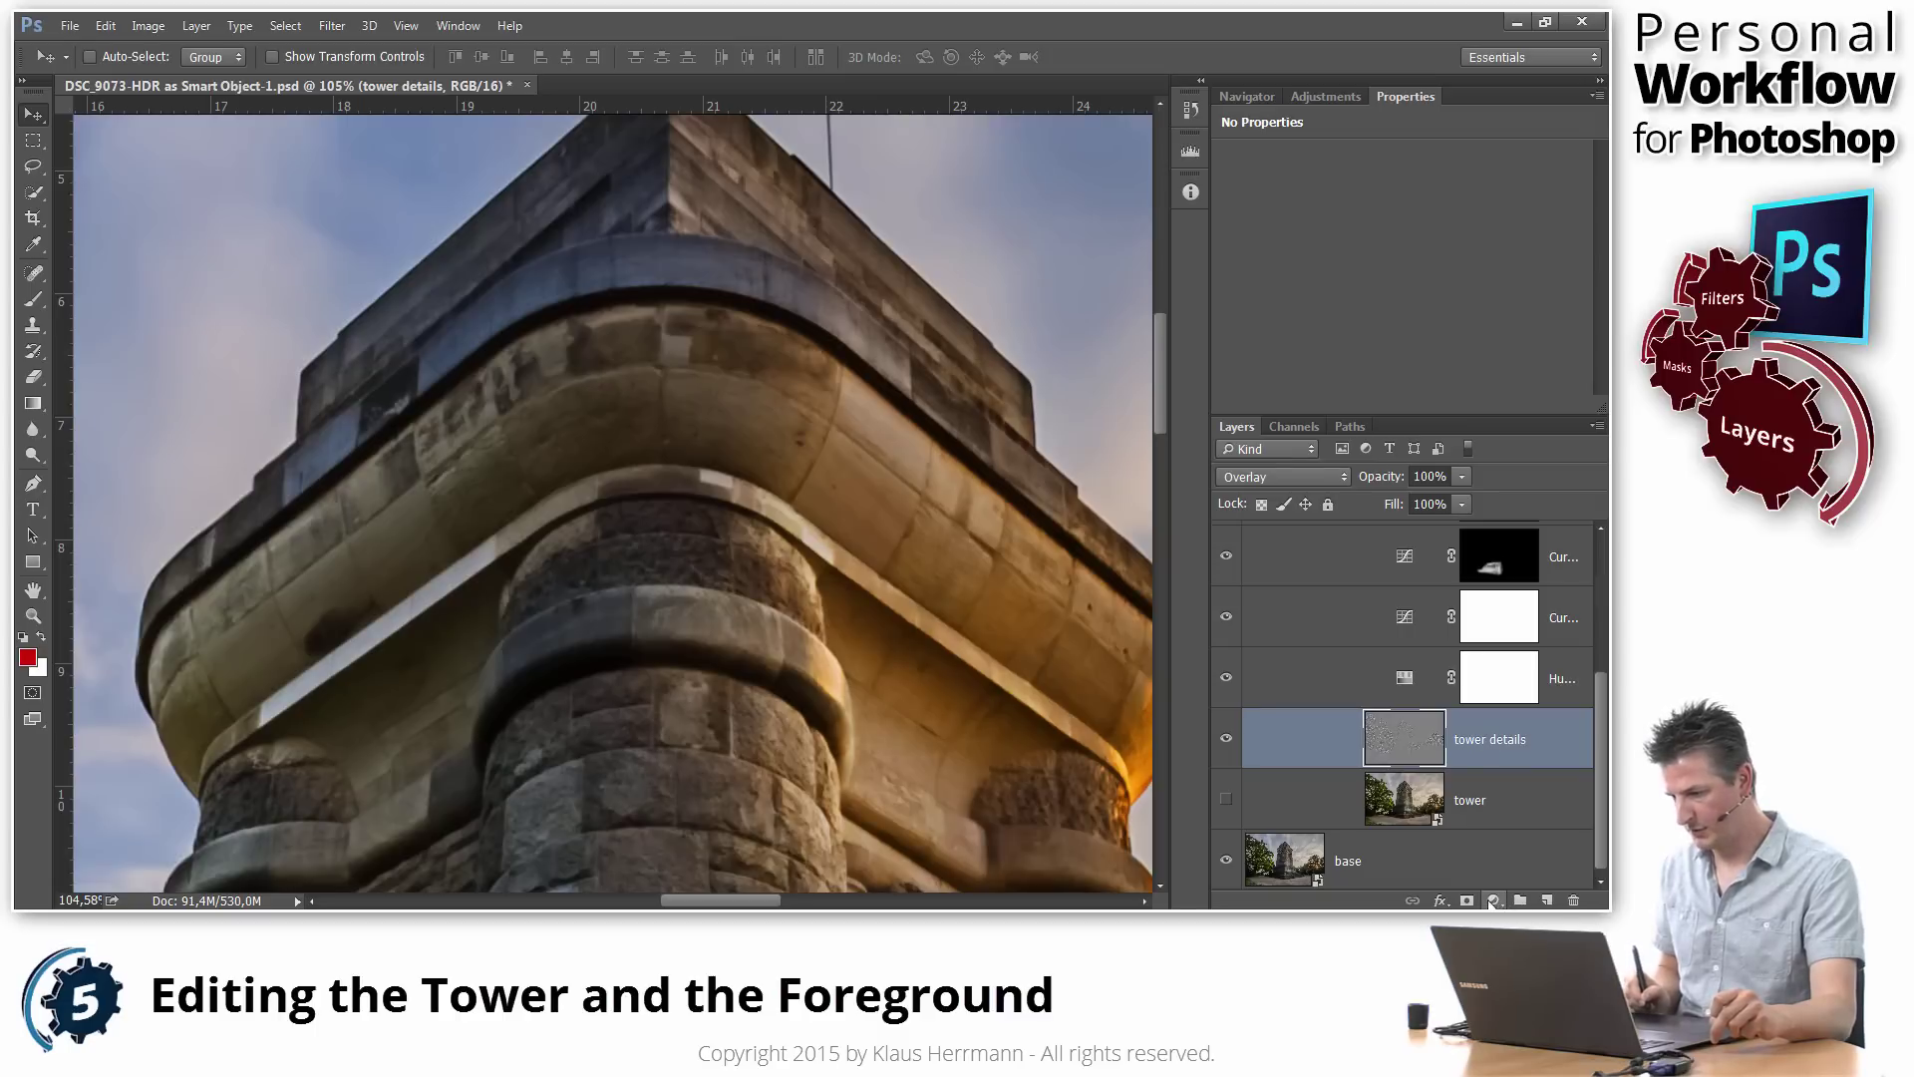
Step: Add a Solid Color fill layer using neutral grey 808080
{"action": "left_click", "coordinate": [1493, 901]}
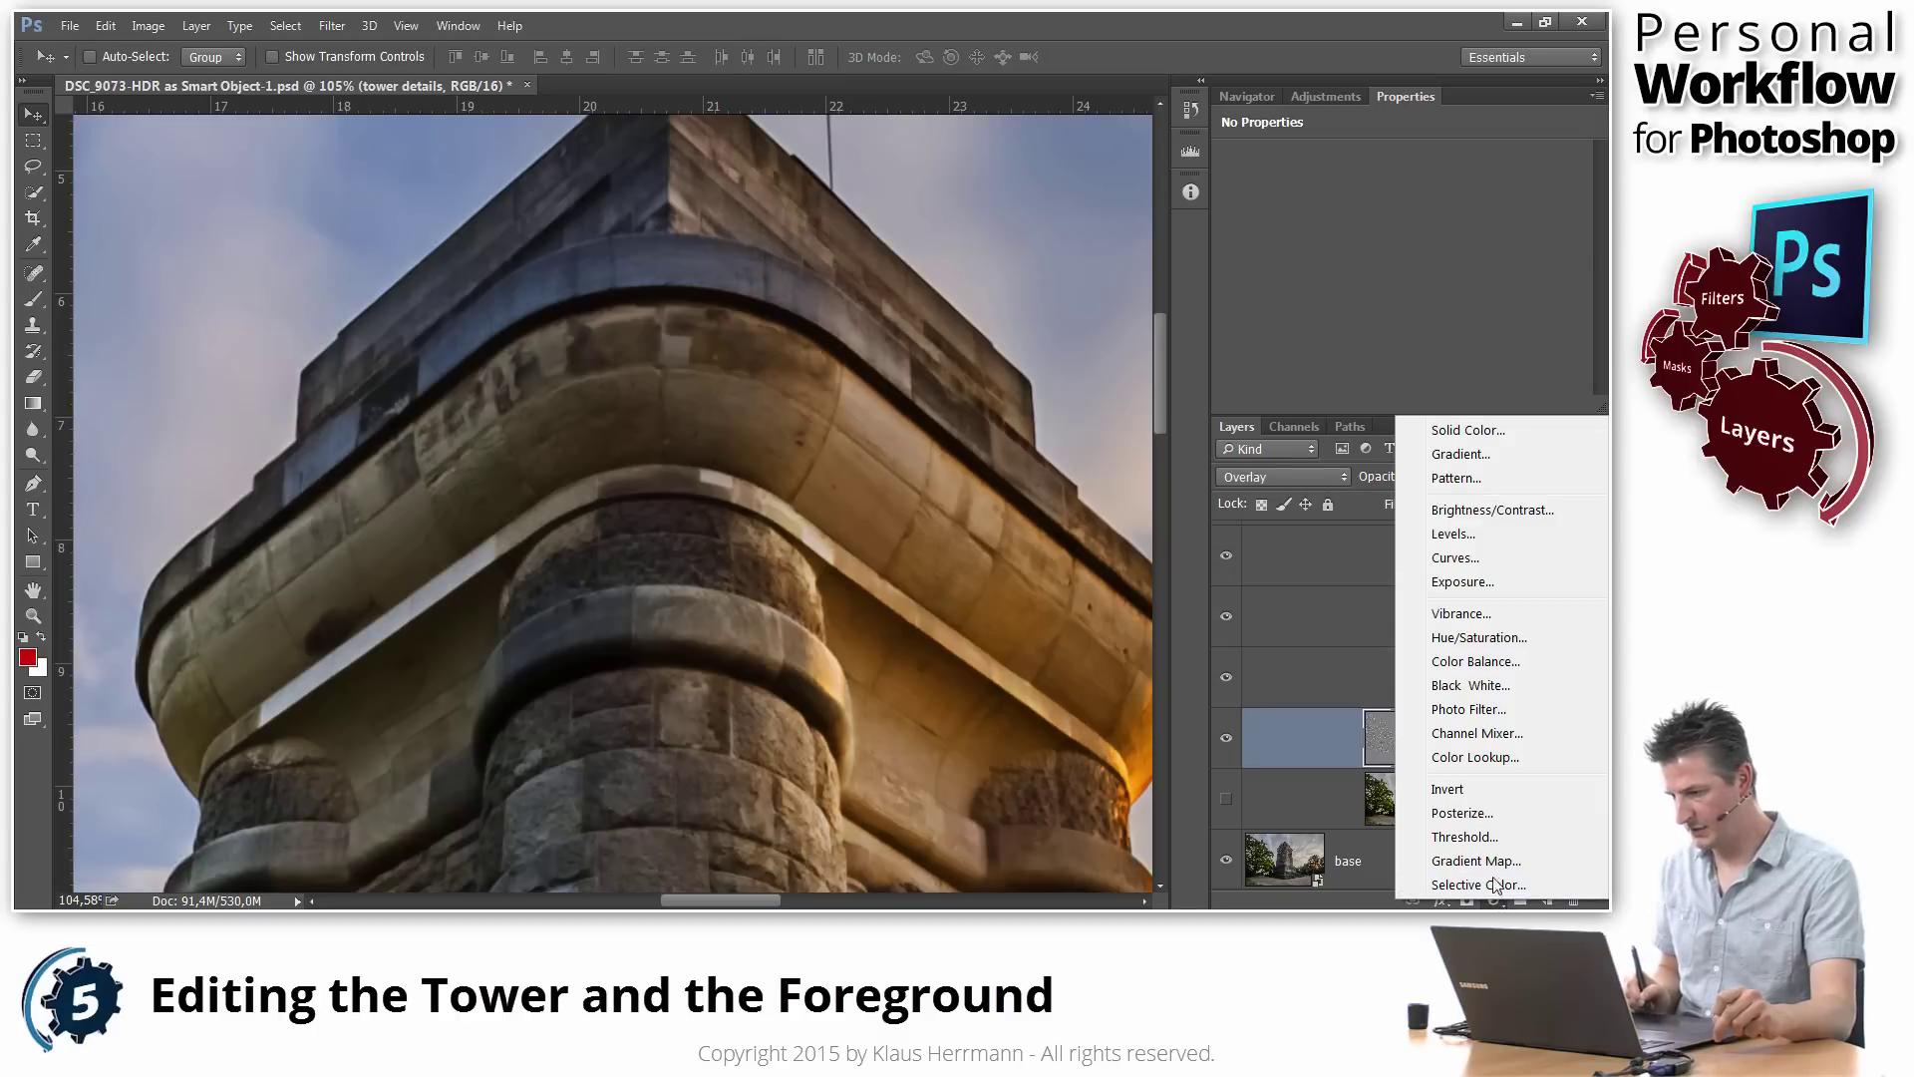
{"action": "left_click", "coordinate": [1466, 430]}
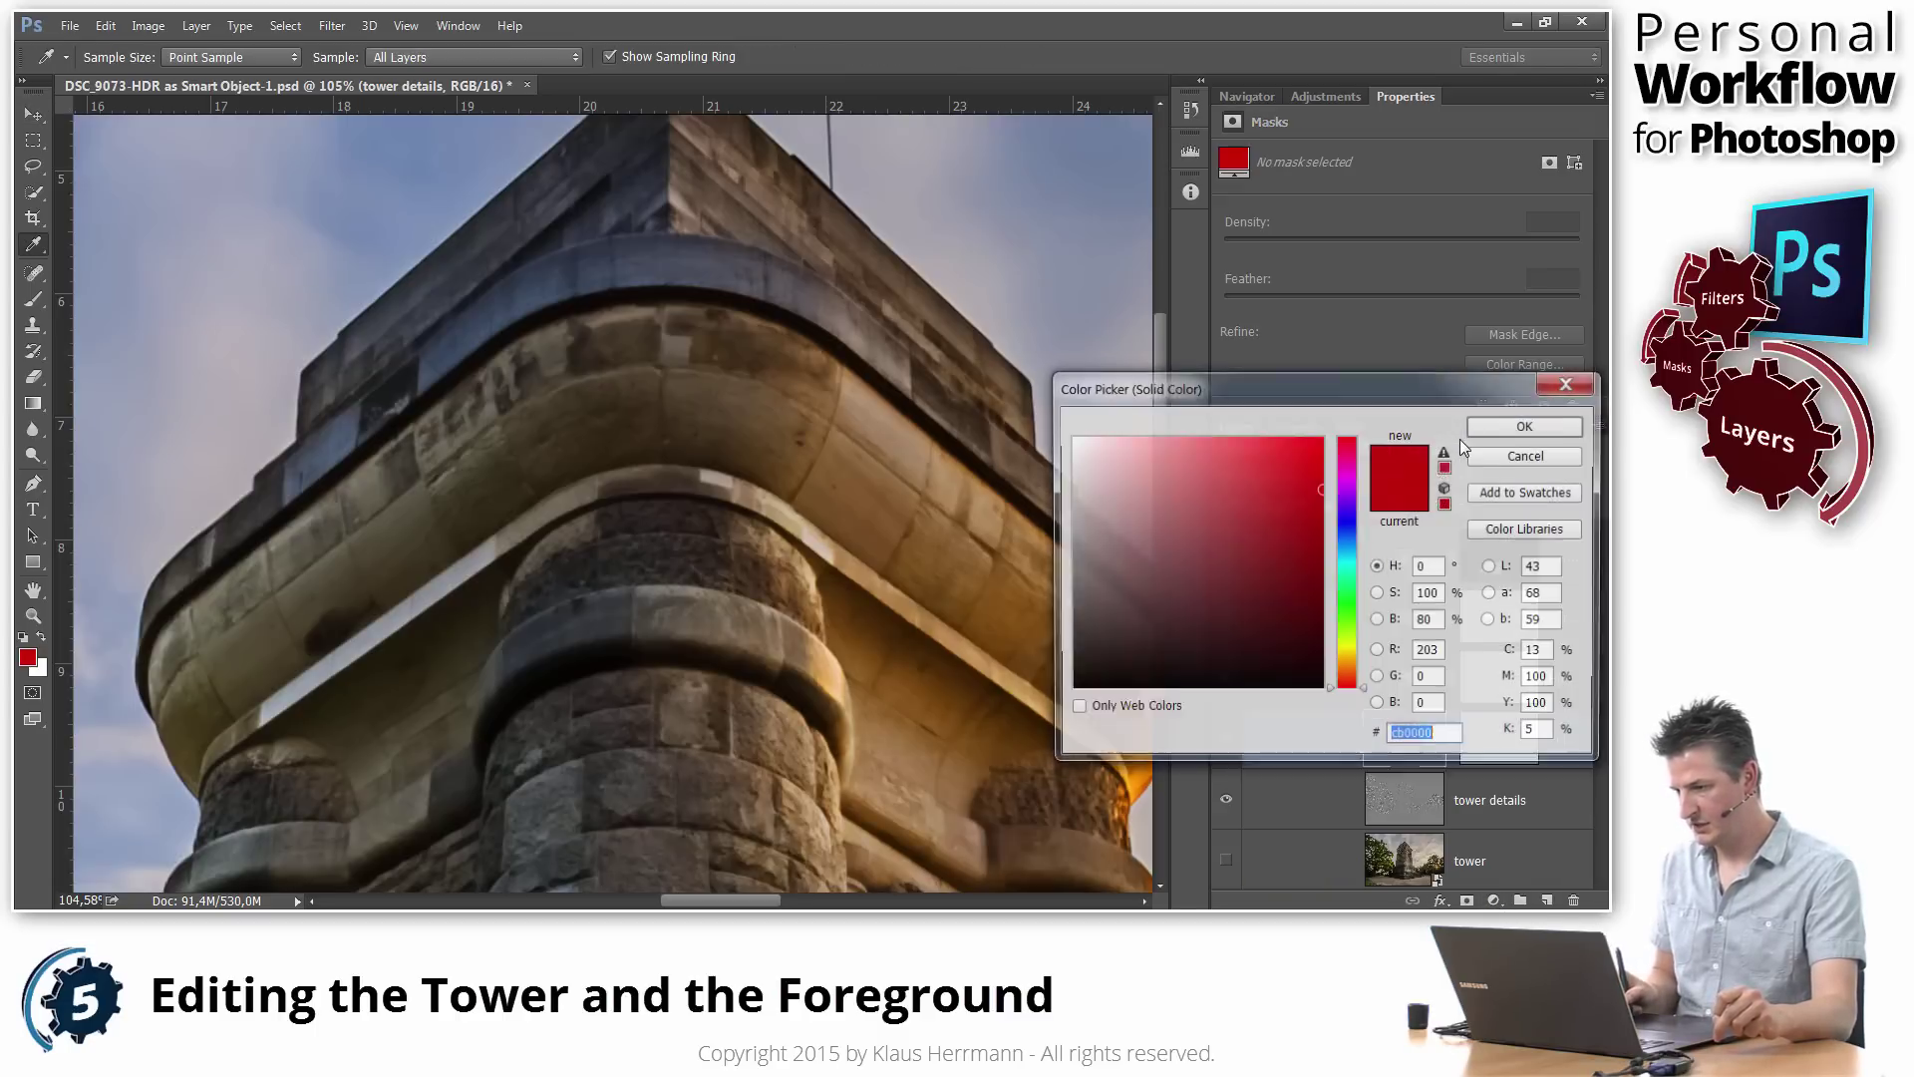
{"action": "left_click_drag", "start_coordinate": [1151, 548], "coordinate": [1041, 563]}
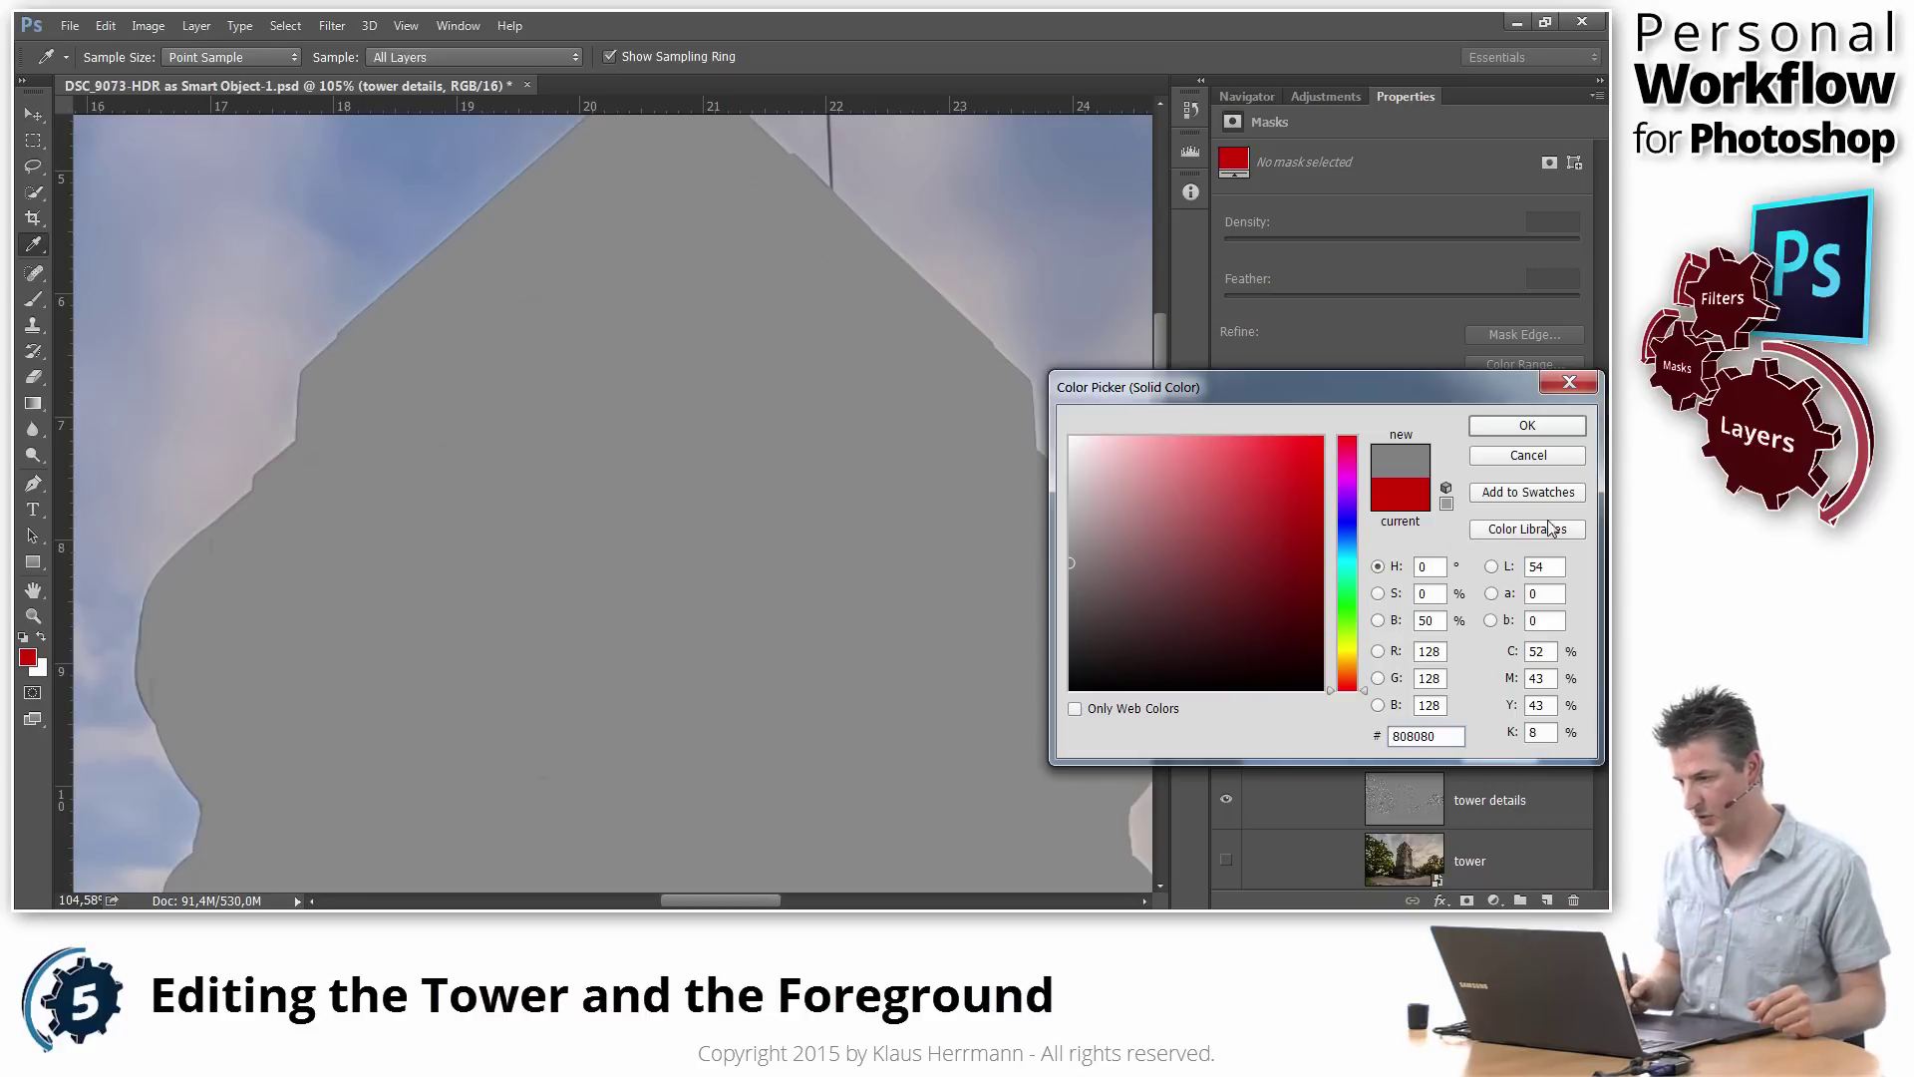
Step: Confirm the grey fill colour and briefly toggle the fill layer's visibility
{"action": "left_click", "coordinate": [1535, 429]}
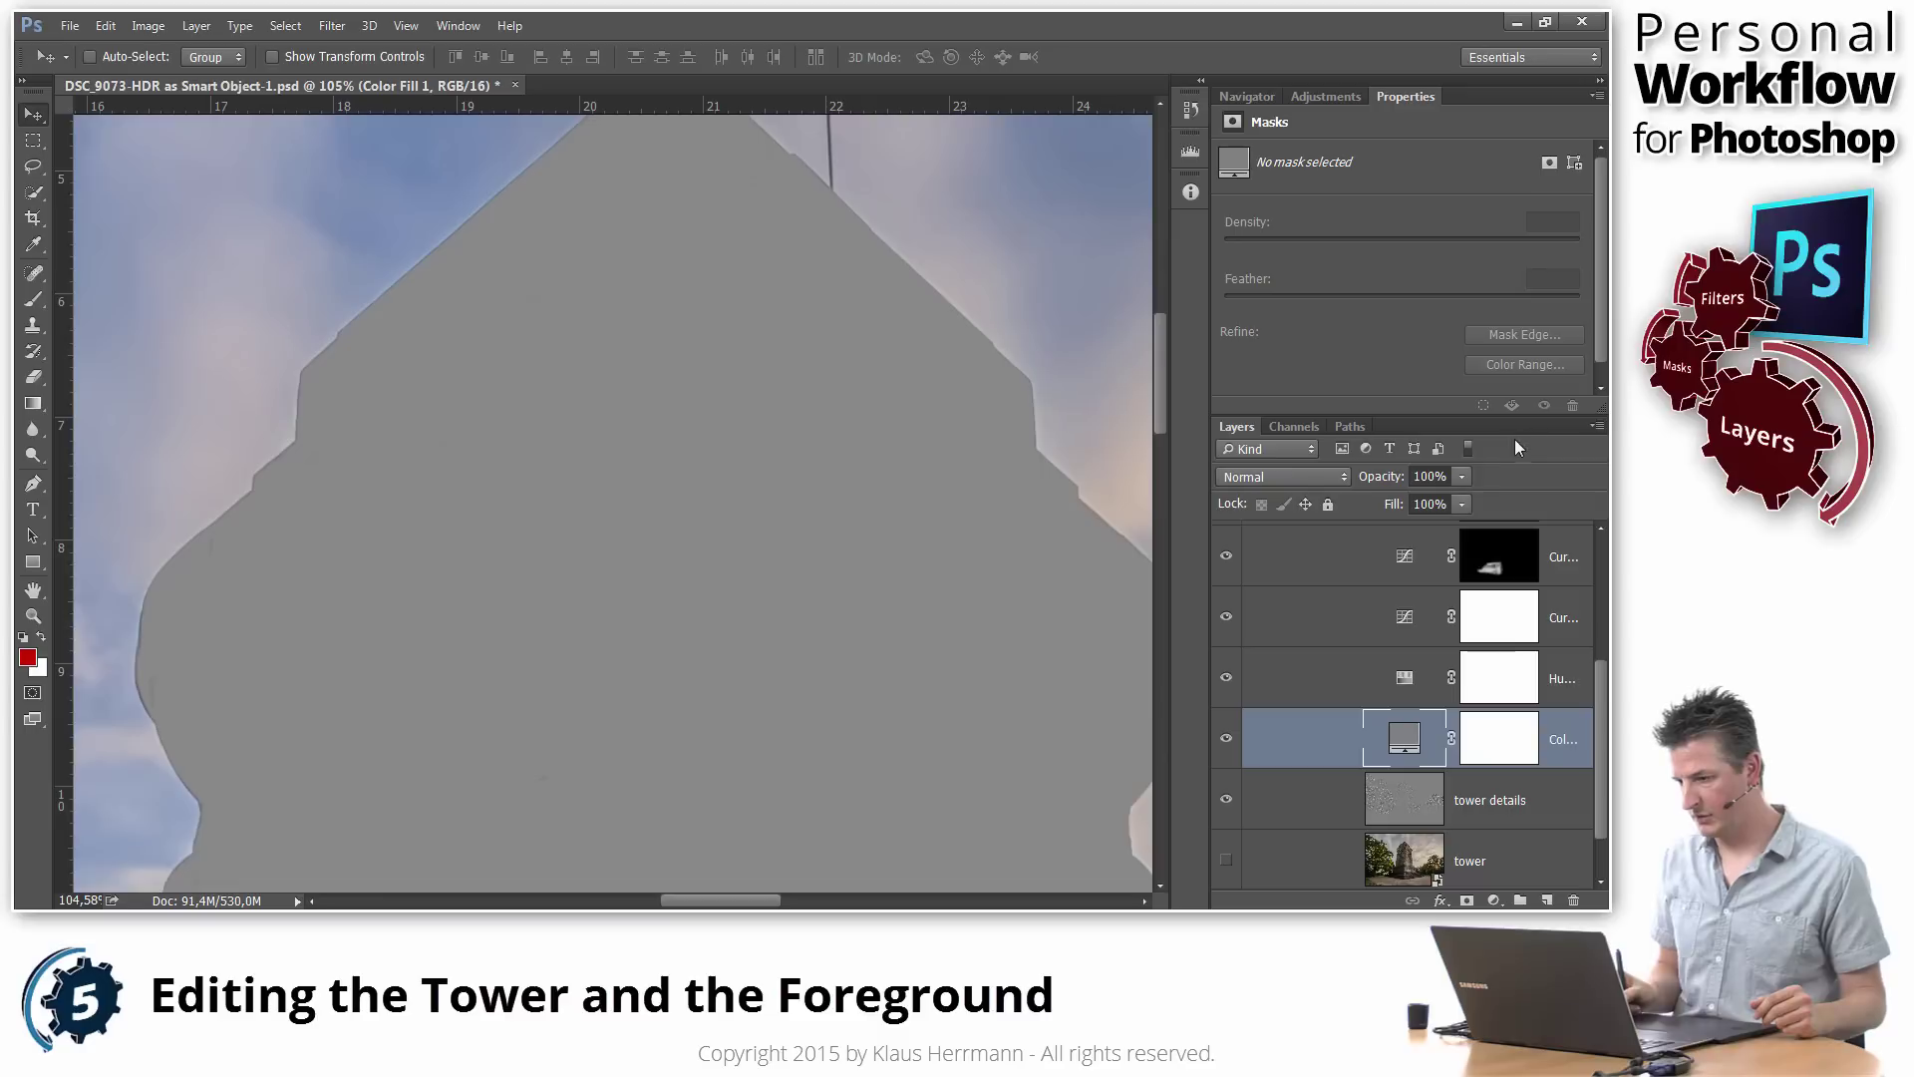
{"action": "left_click", "coordinate": [1226, 739]}
{"action": "left_click", "coordinate": [1226, 739]}
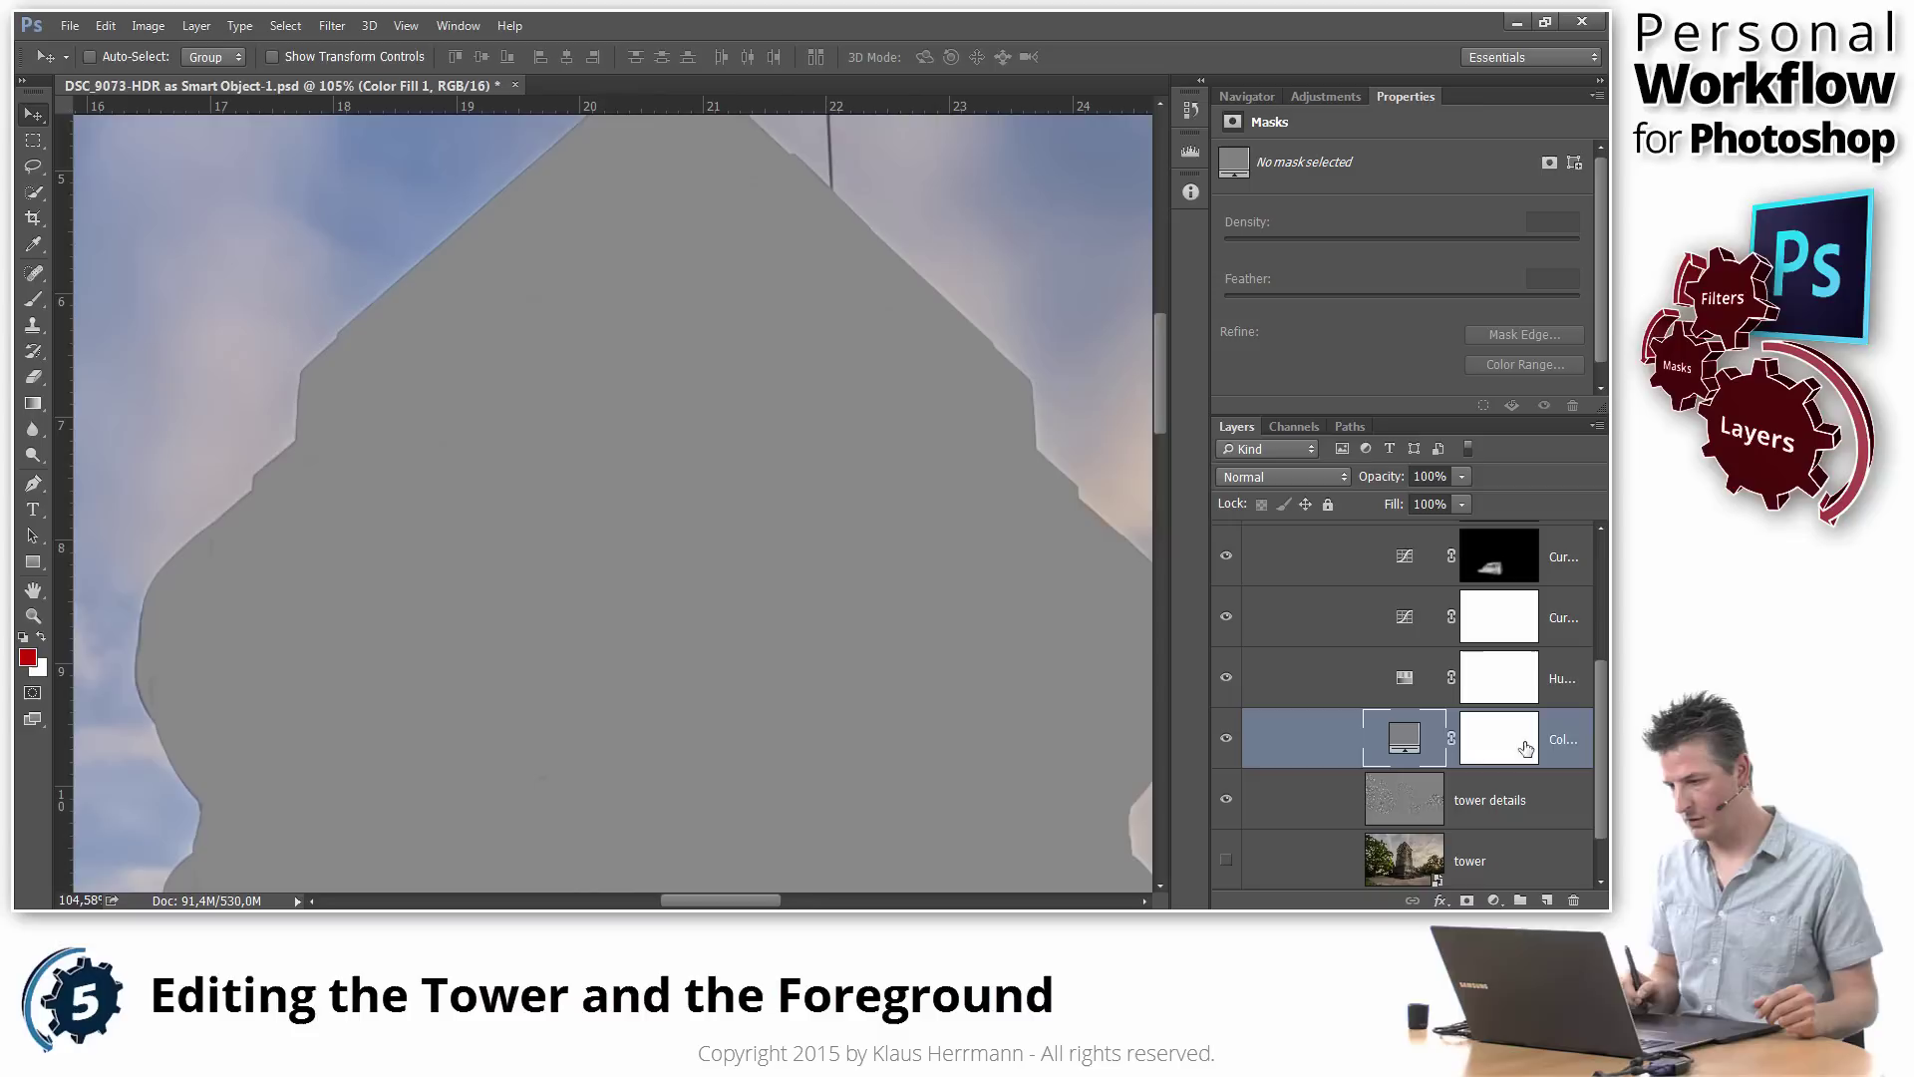
Step: Set the grey Color Fill layer's blend mode to Darken
{"action": "left_click", "coordinate": [1411, 804]}
{"action": "left_click", "coordinate": [1258, 476]}
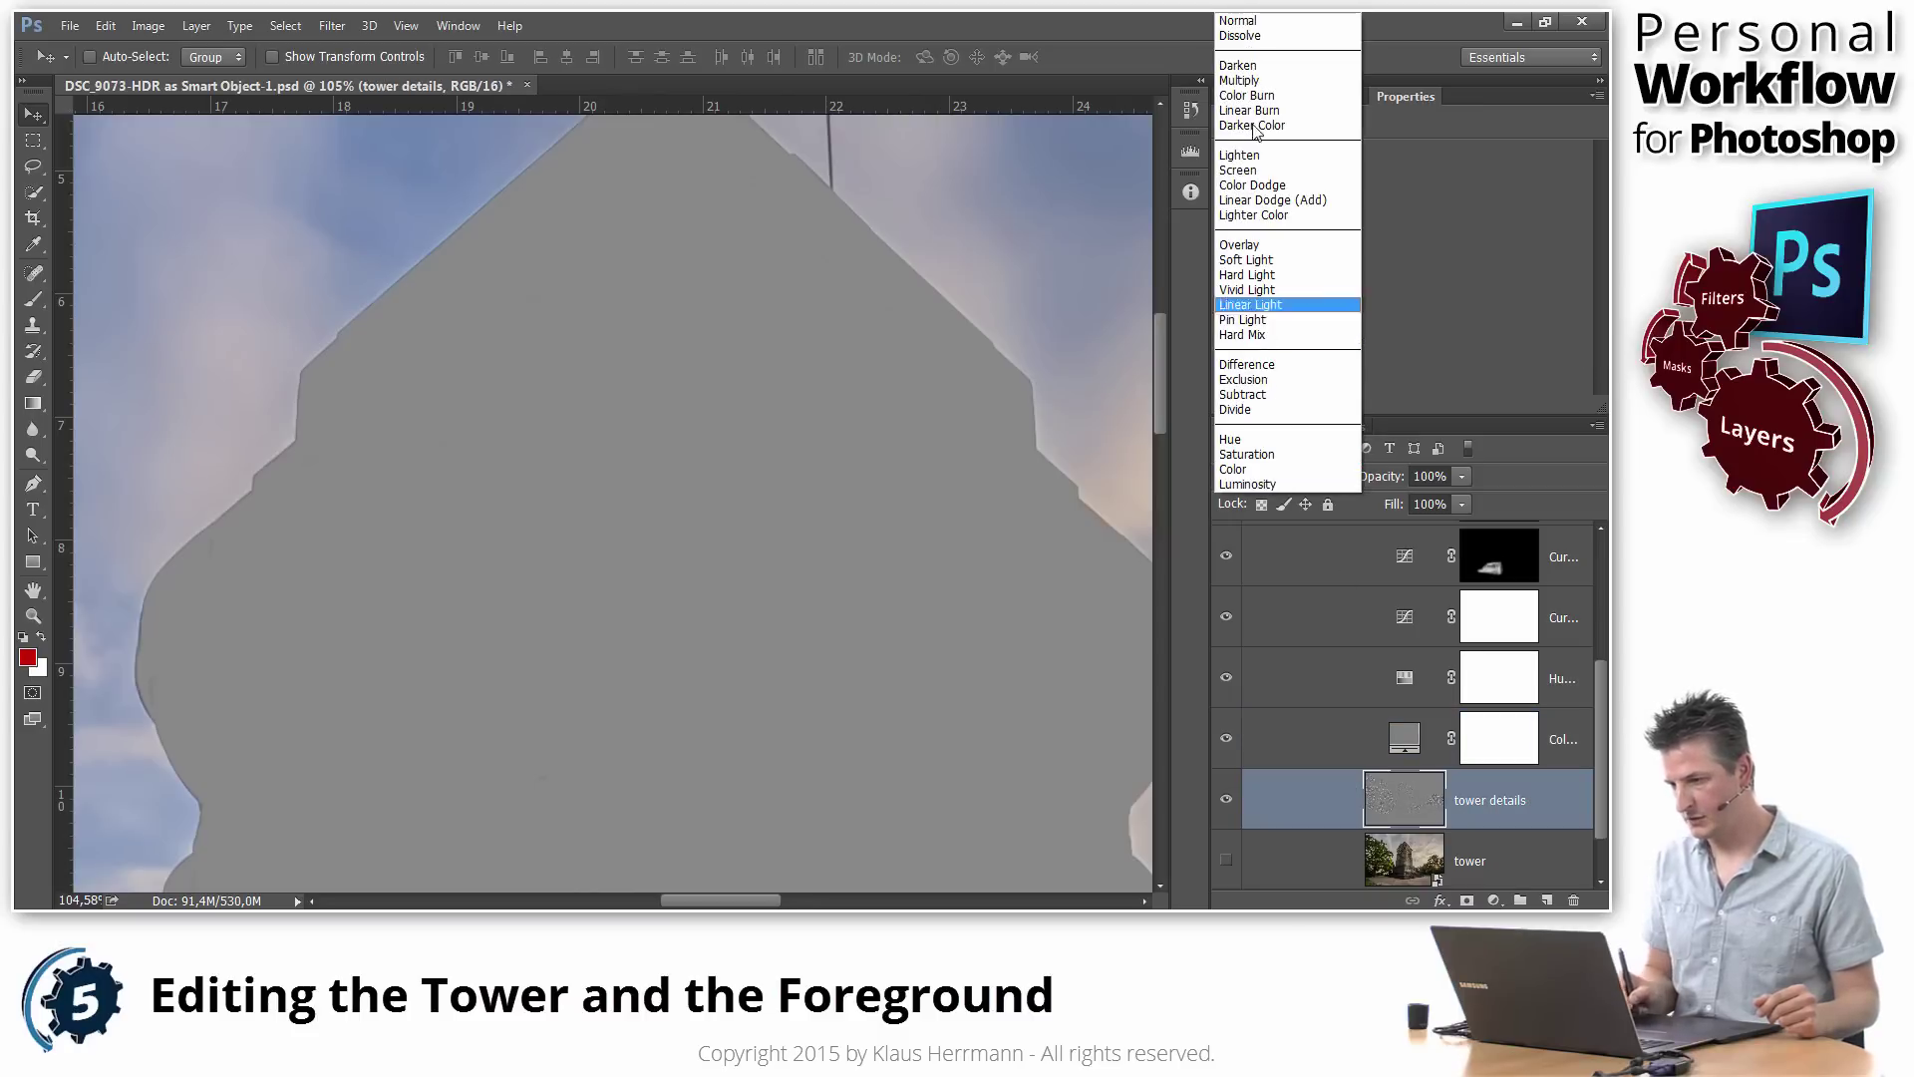
{"action": "left_click", "coordinate": [1246, 21]}
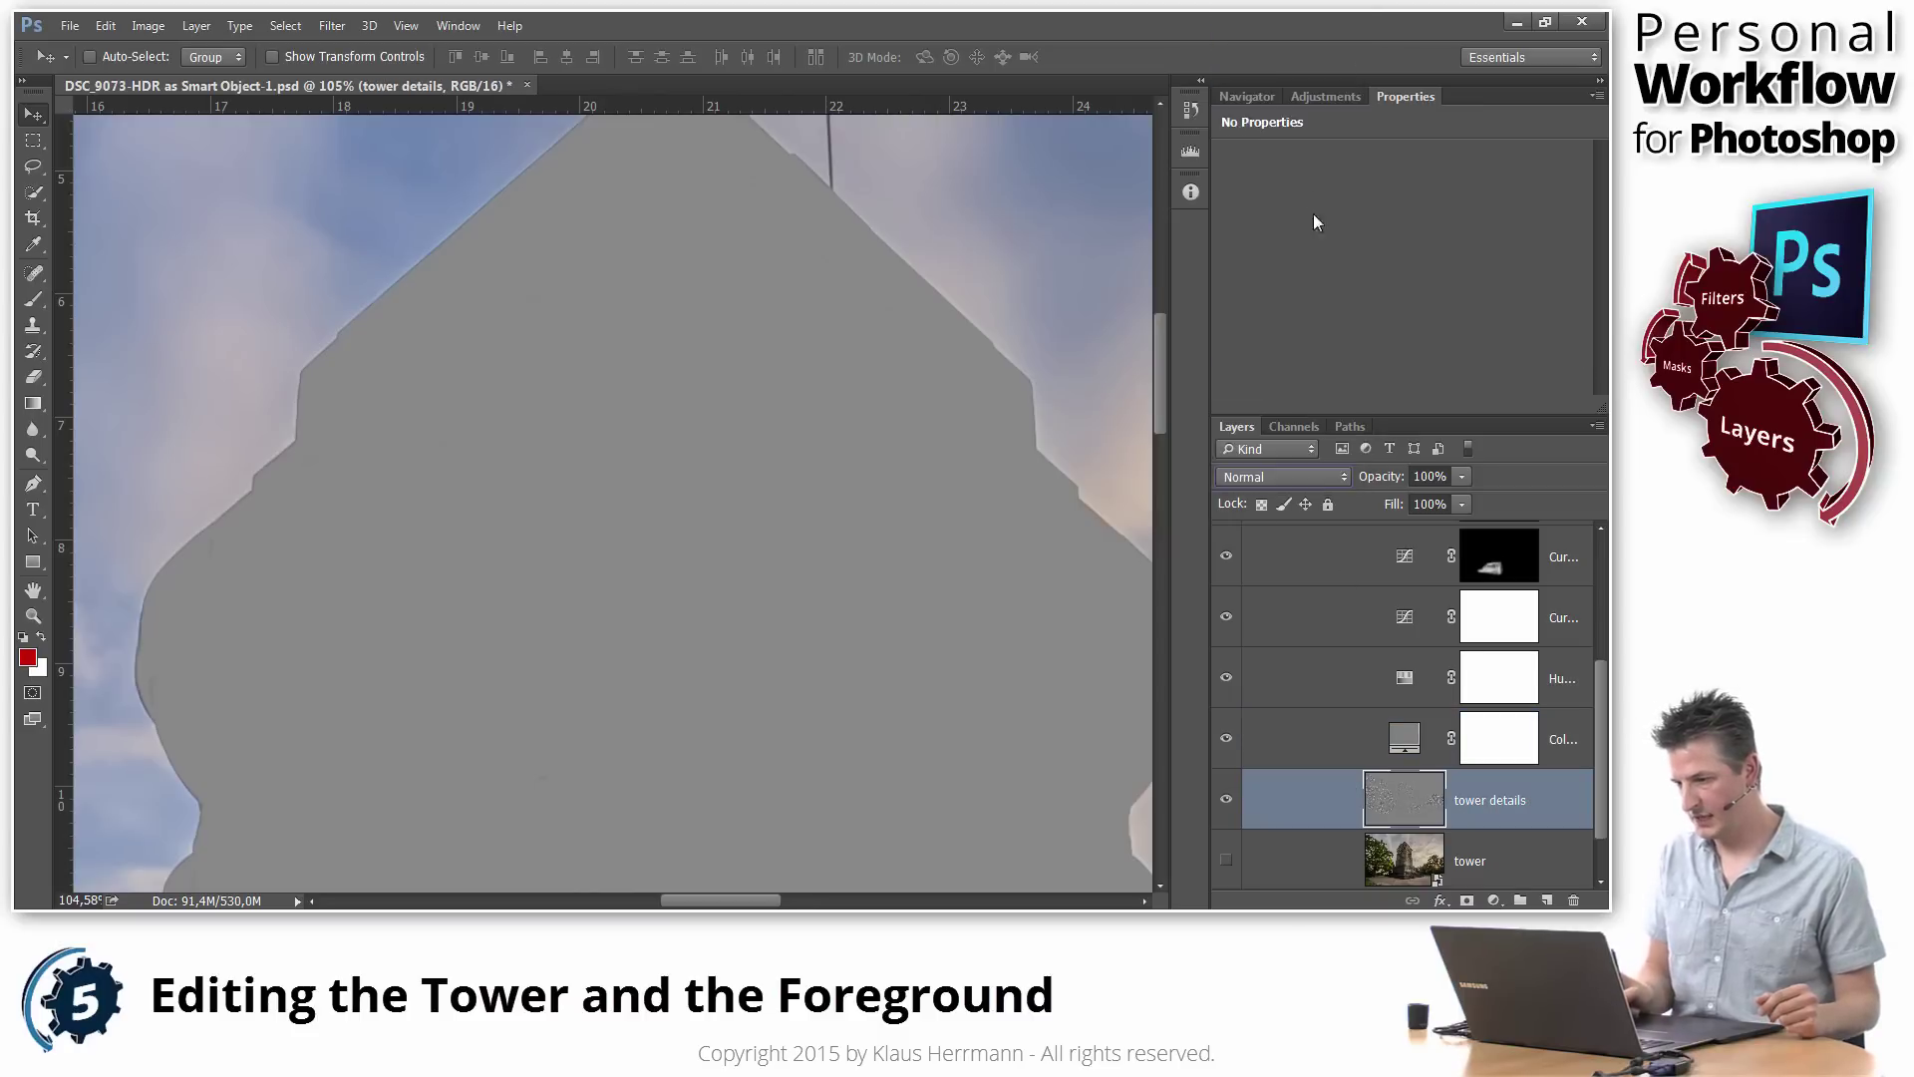
{"action": "left_click", "coordinate": [1410, 743]}
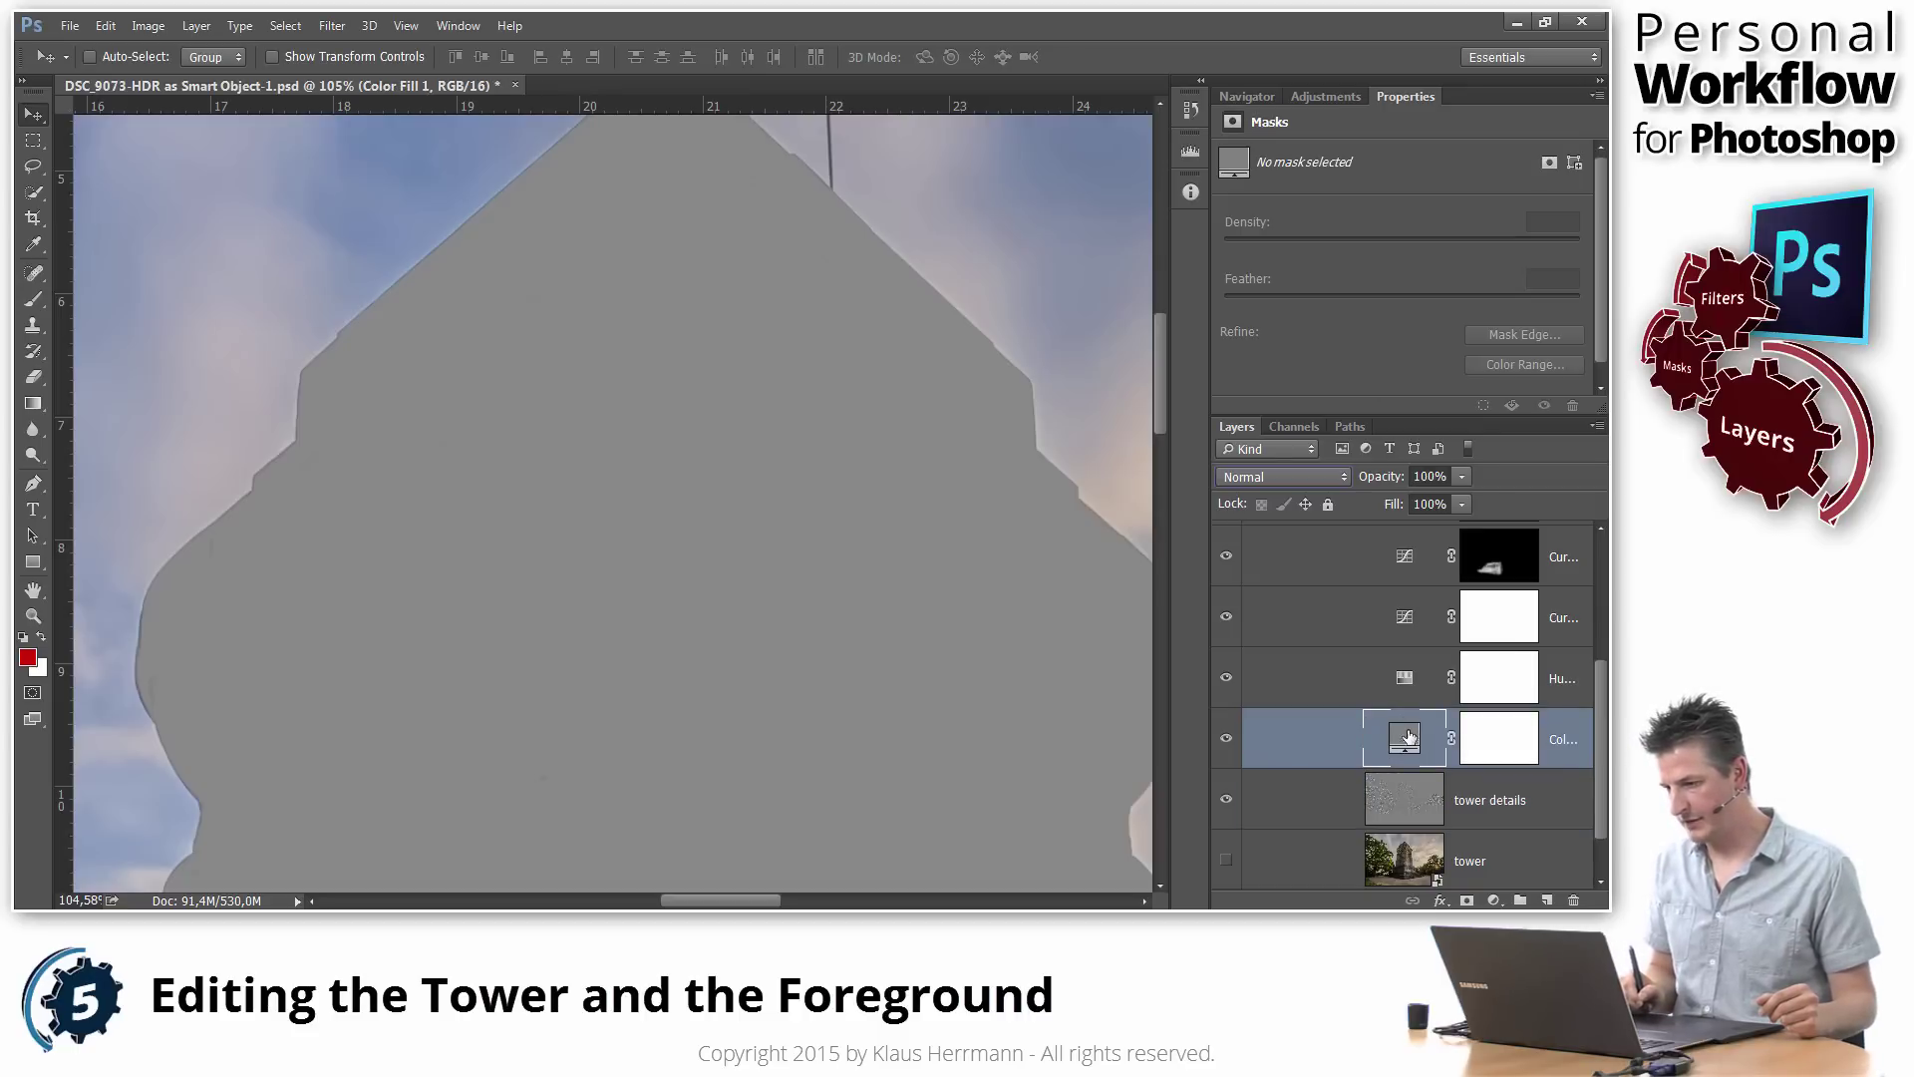
{"action": "left_click", "coordinate": [1270, 478]}
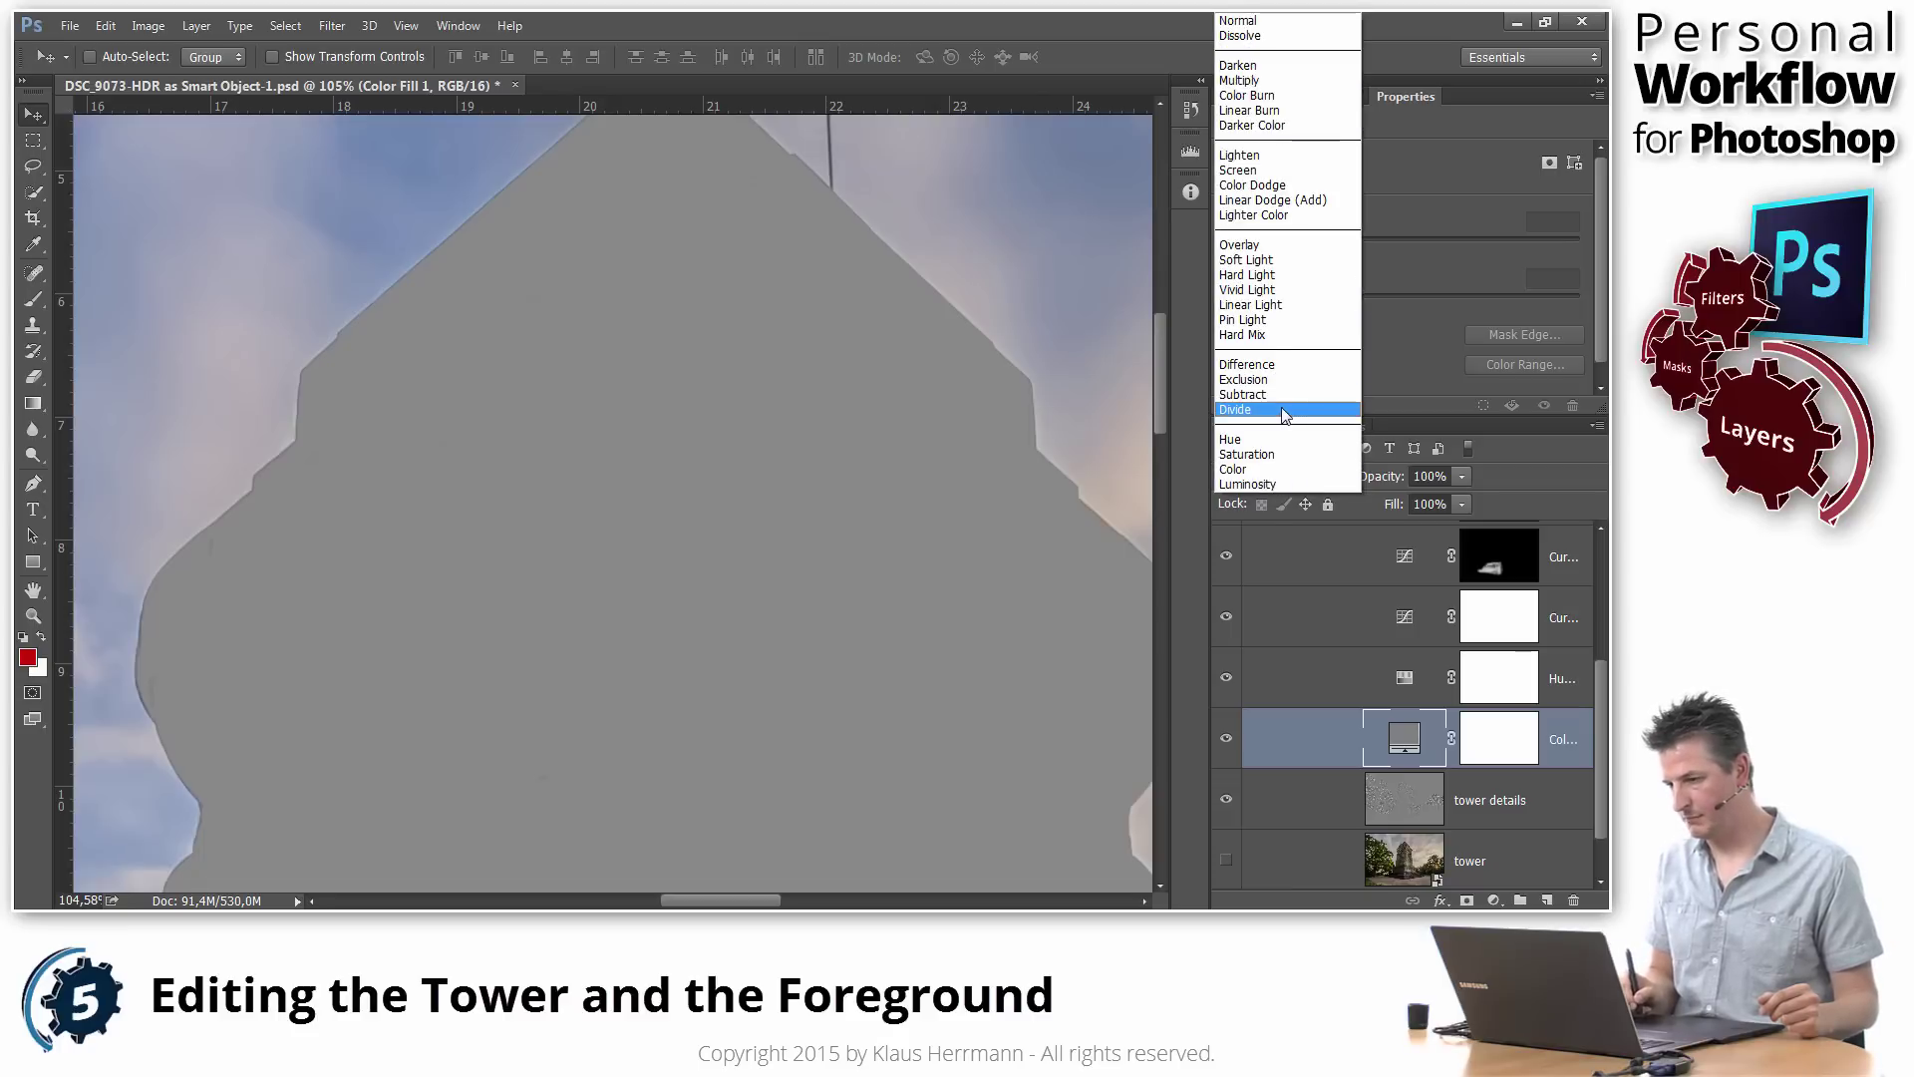
{"action": "left_click", "coordinate": [1260, 66]}
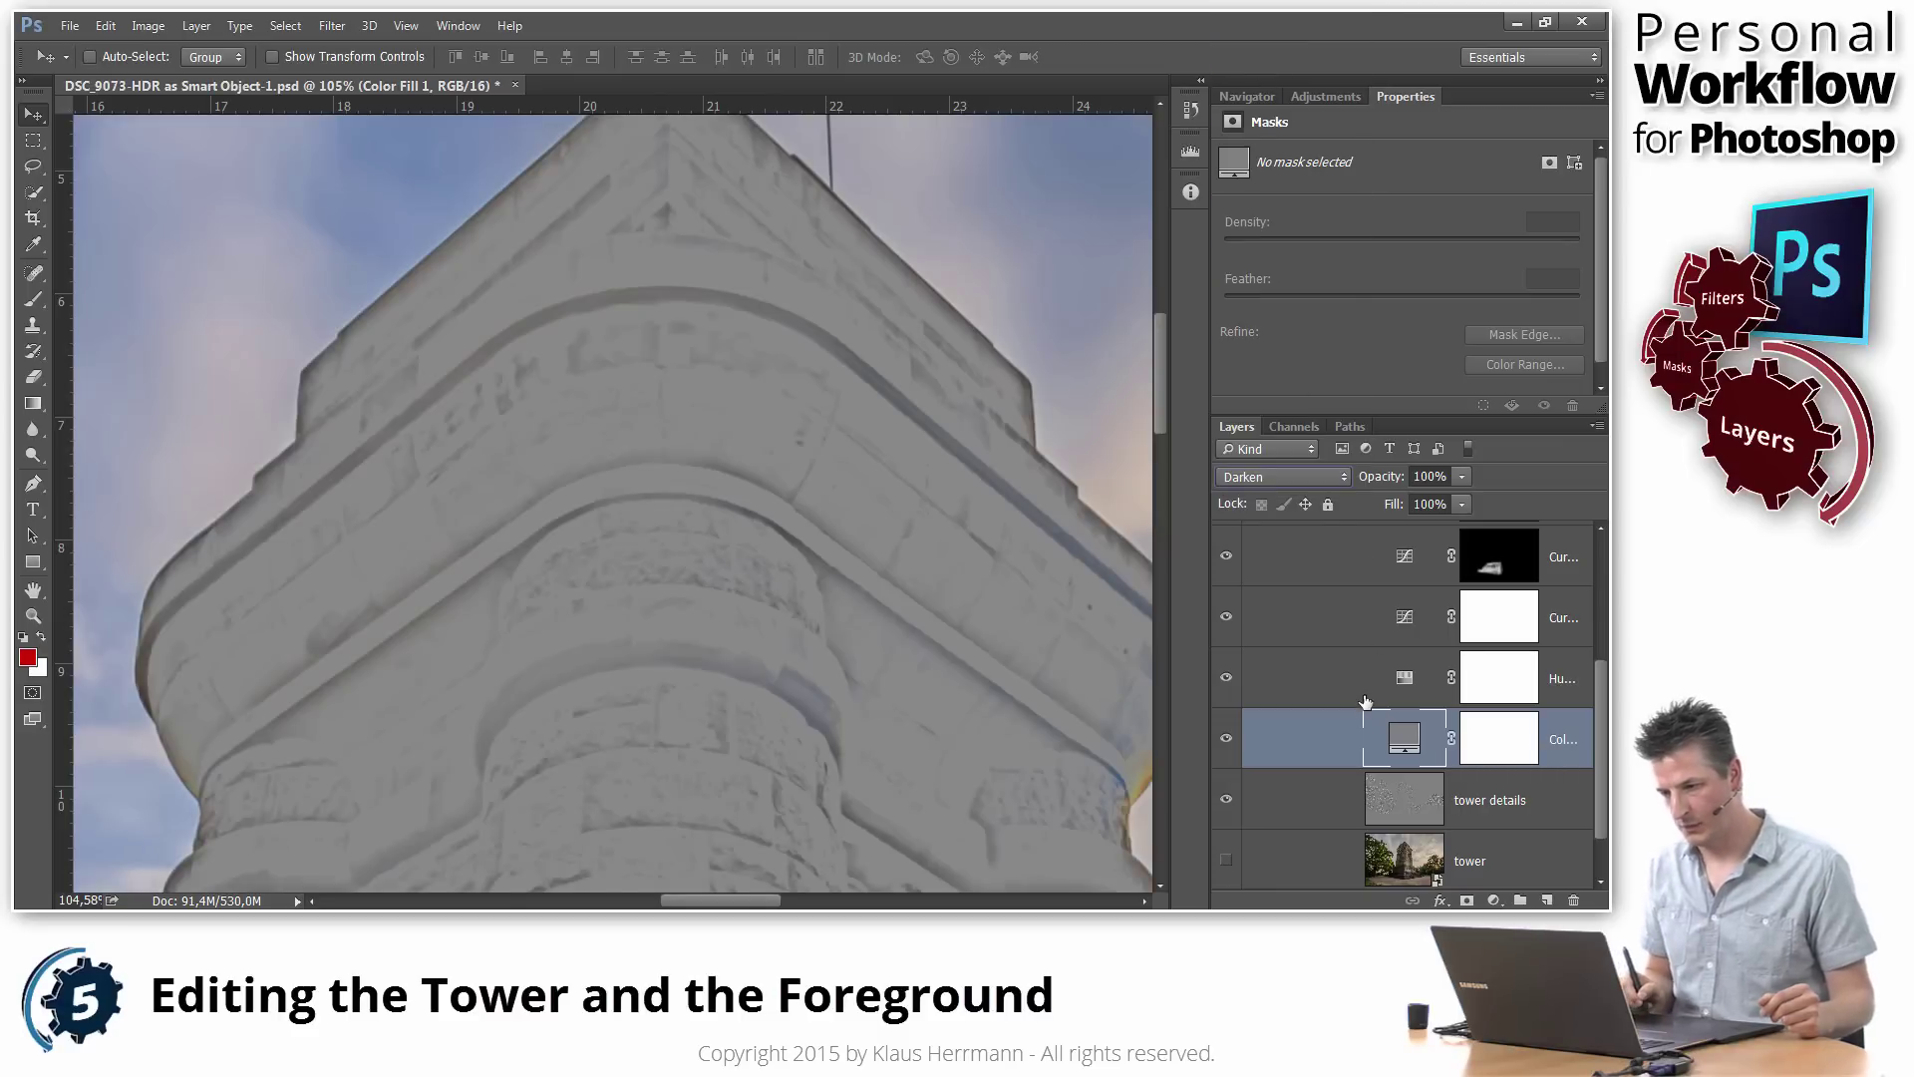
Step: Compare with the Darken grey fill on and off, then select it together with tower details
{"action": "left_click", "coordinate": [1228, 738]}
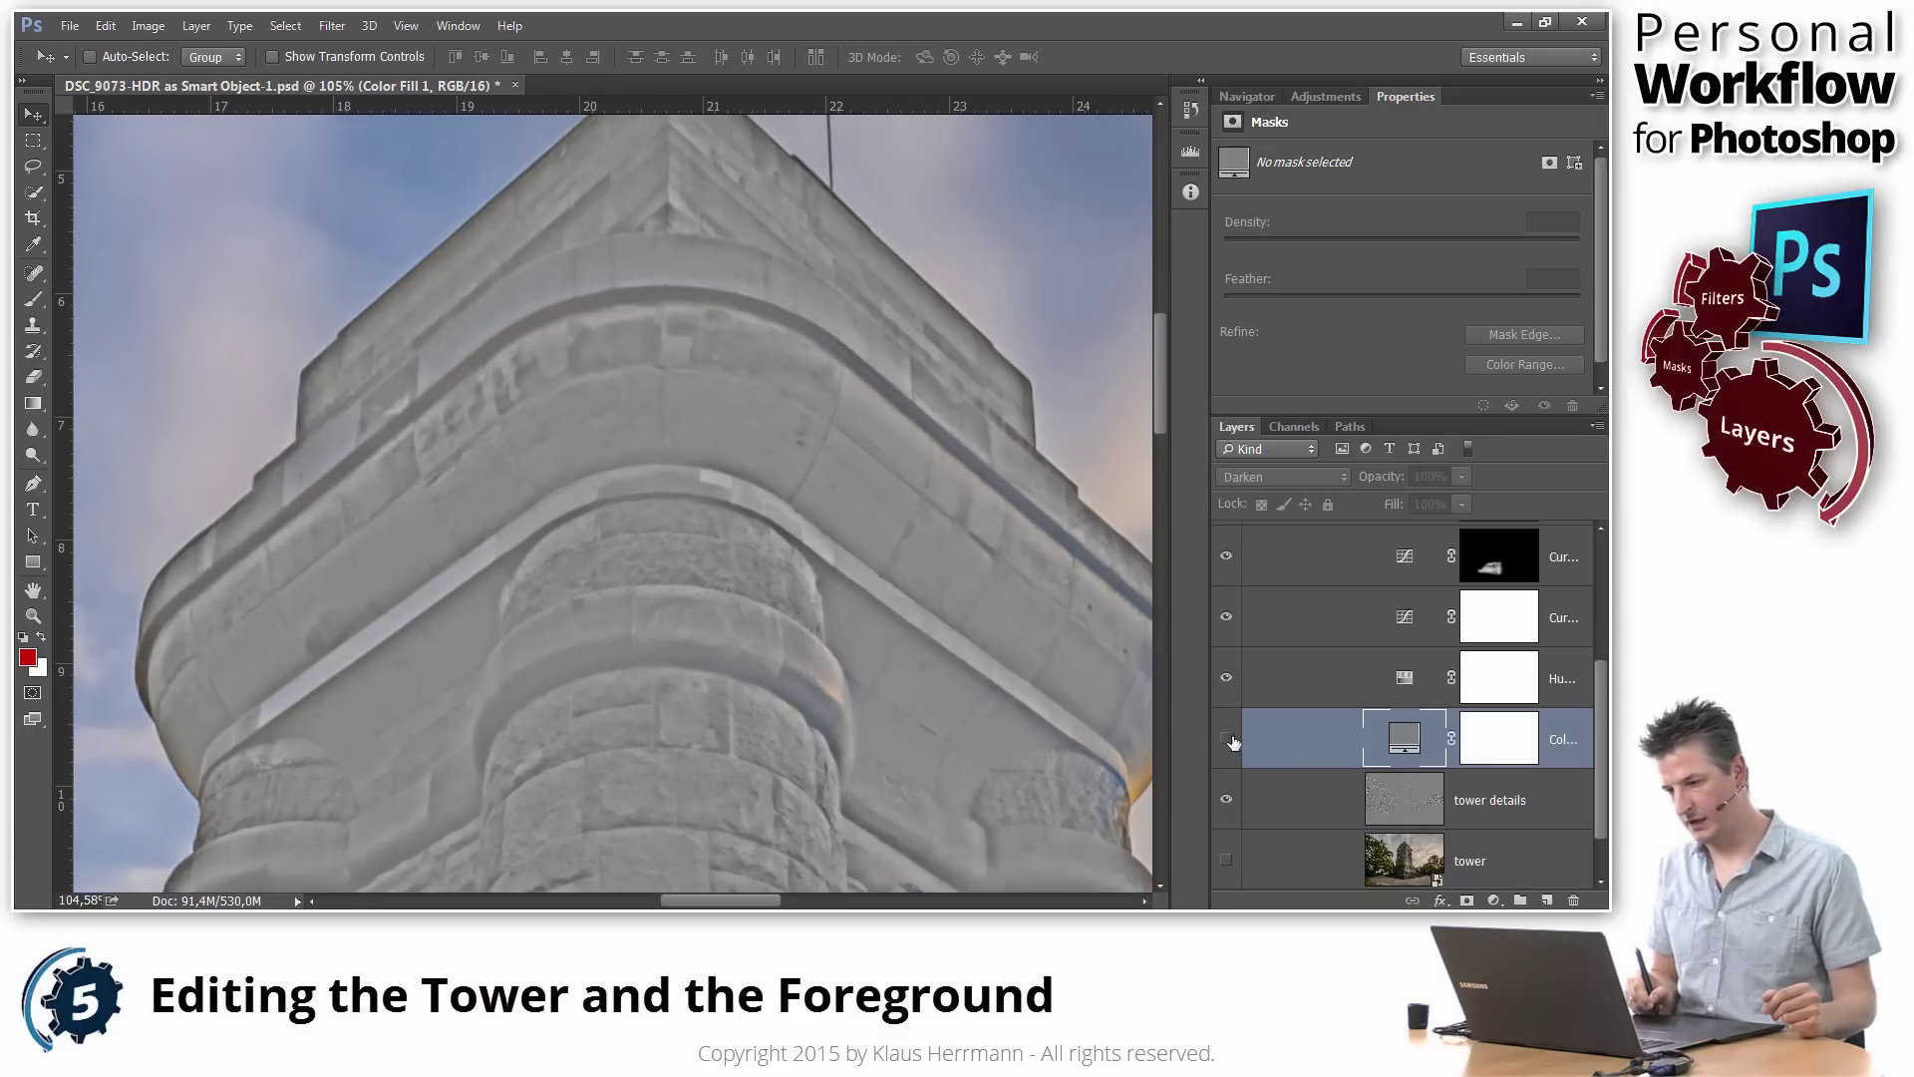
{"action": "left_click", "coordinate": [1229, 740]}
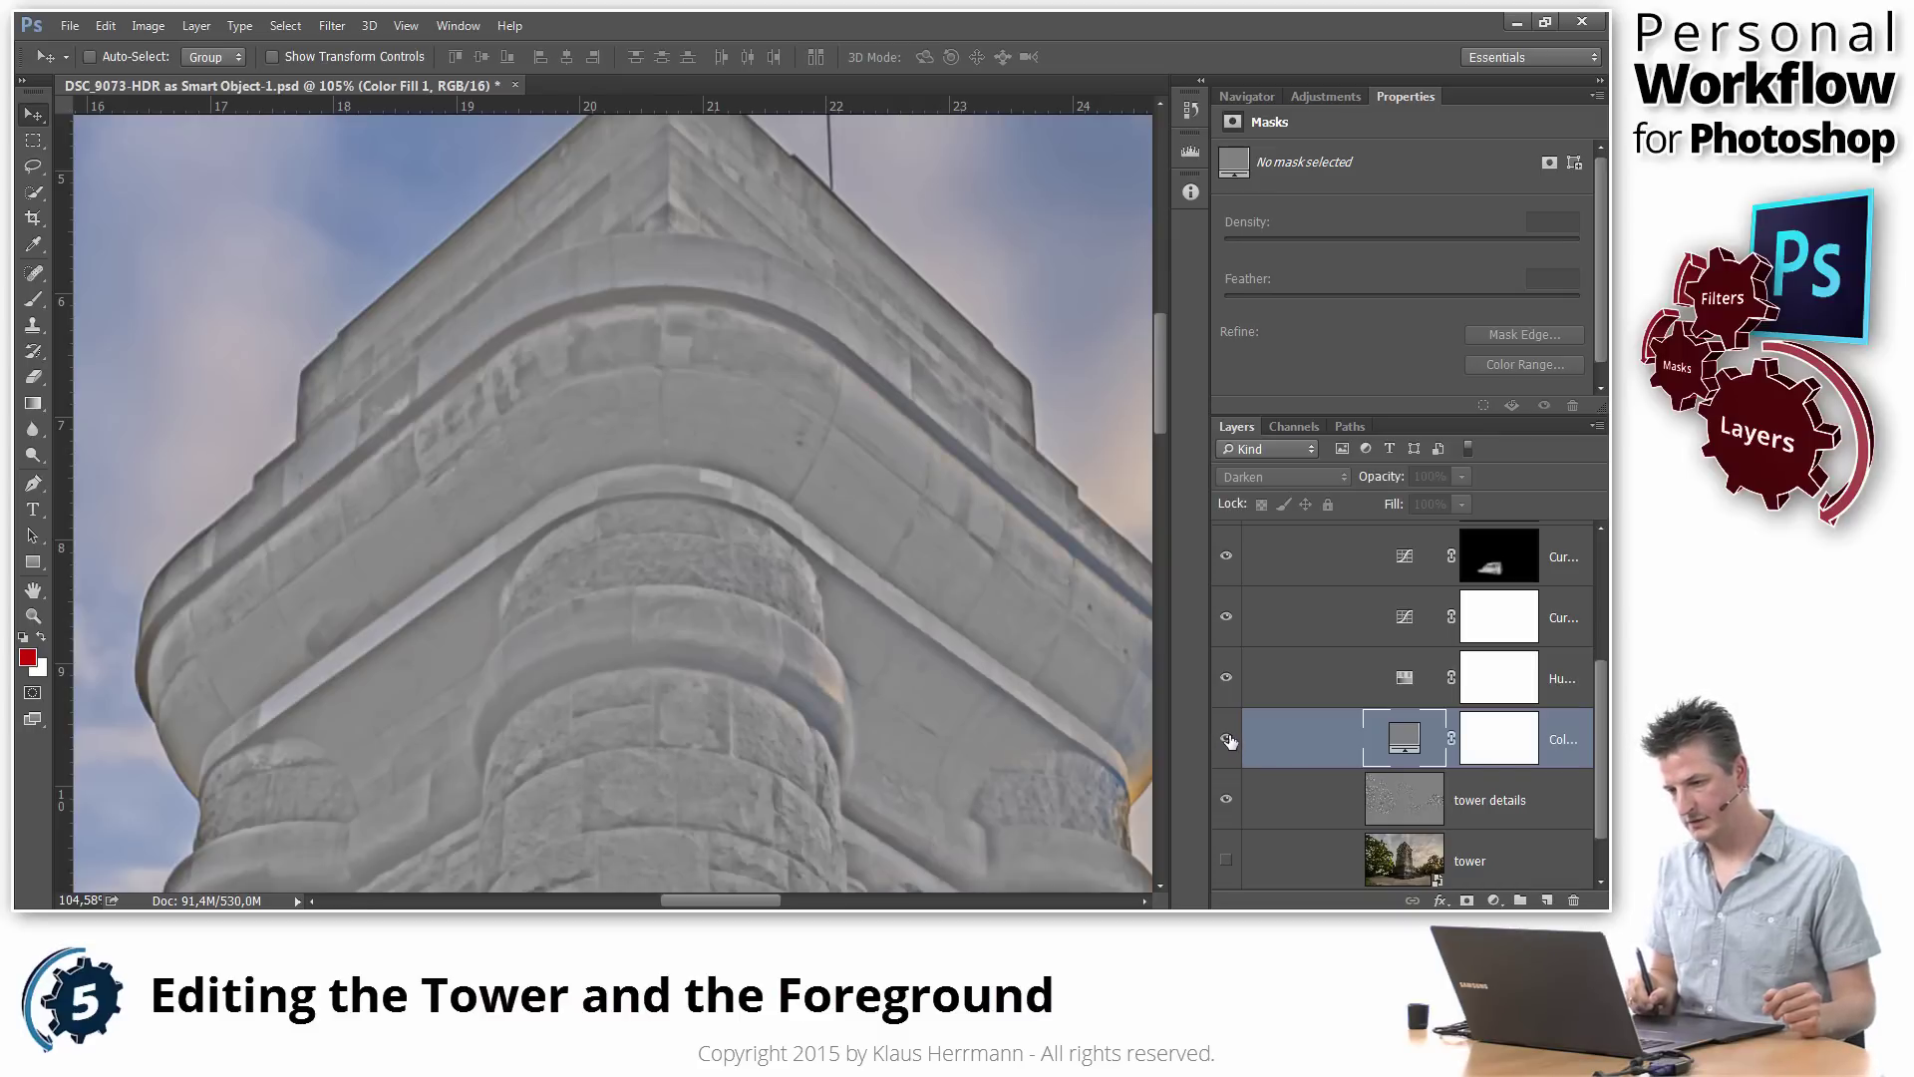
{"action": "left_click", "coordinate": [1227, 739]}
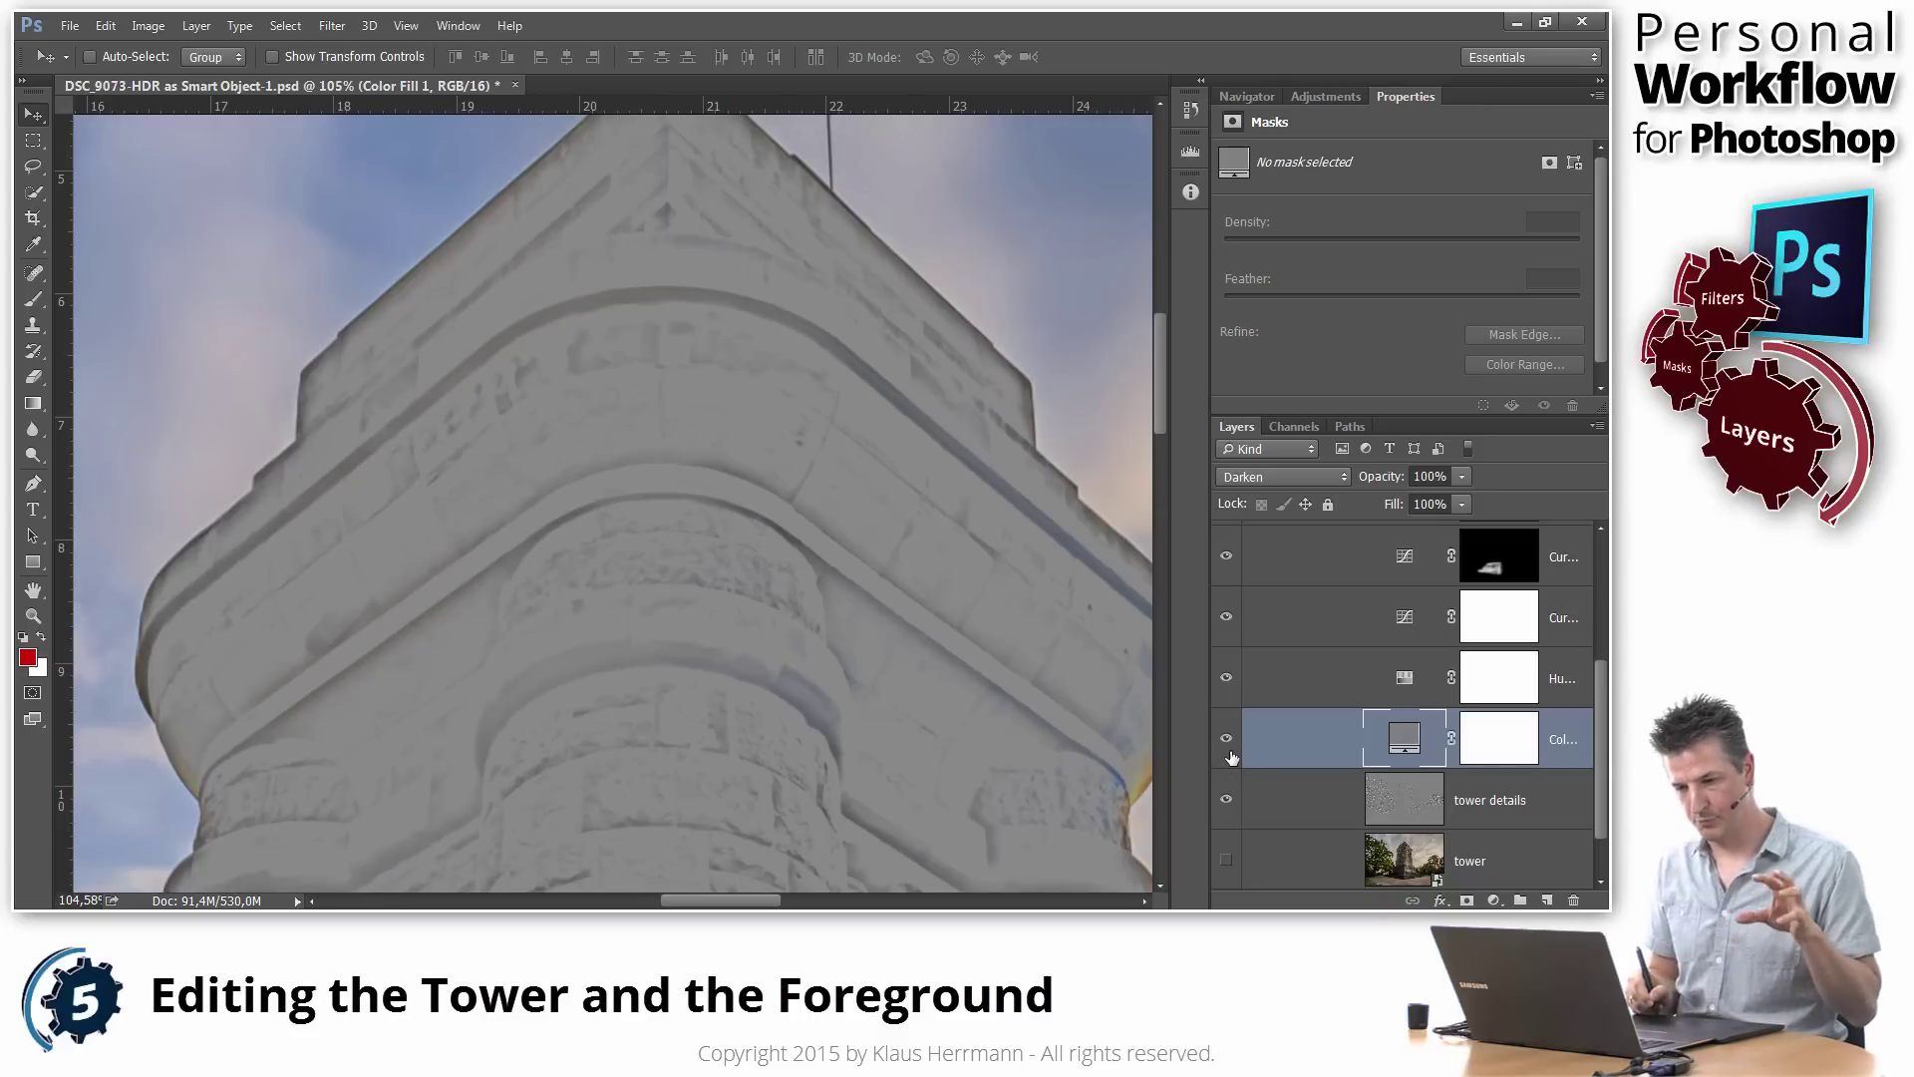
{"action": "left_click", "coordinate": [1228, 738]}
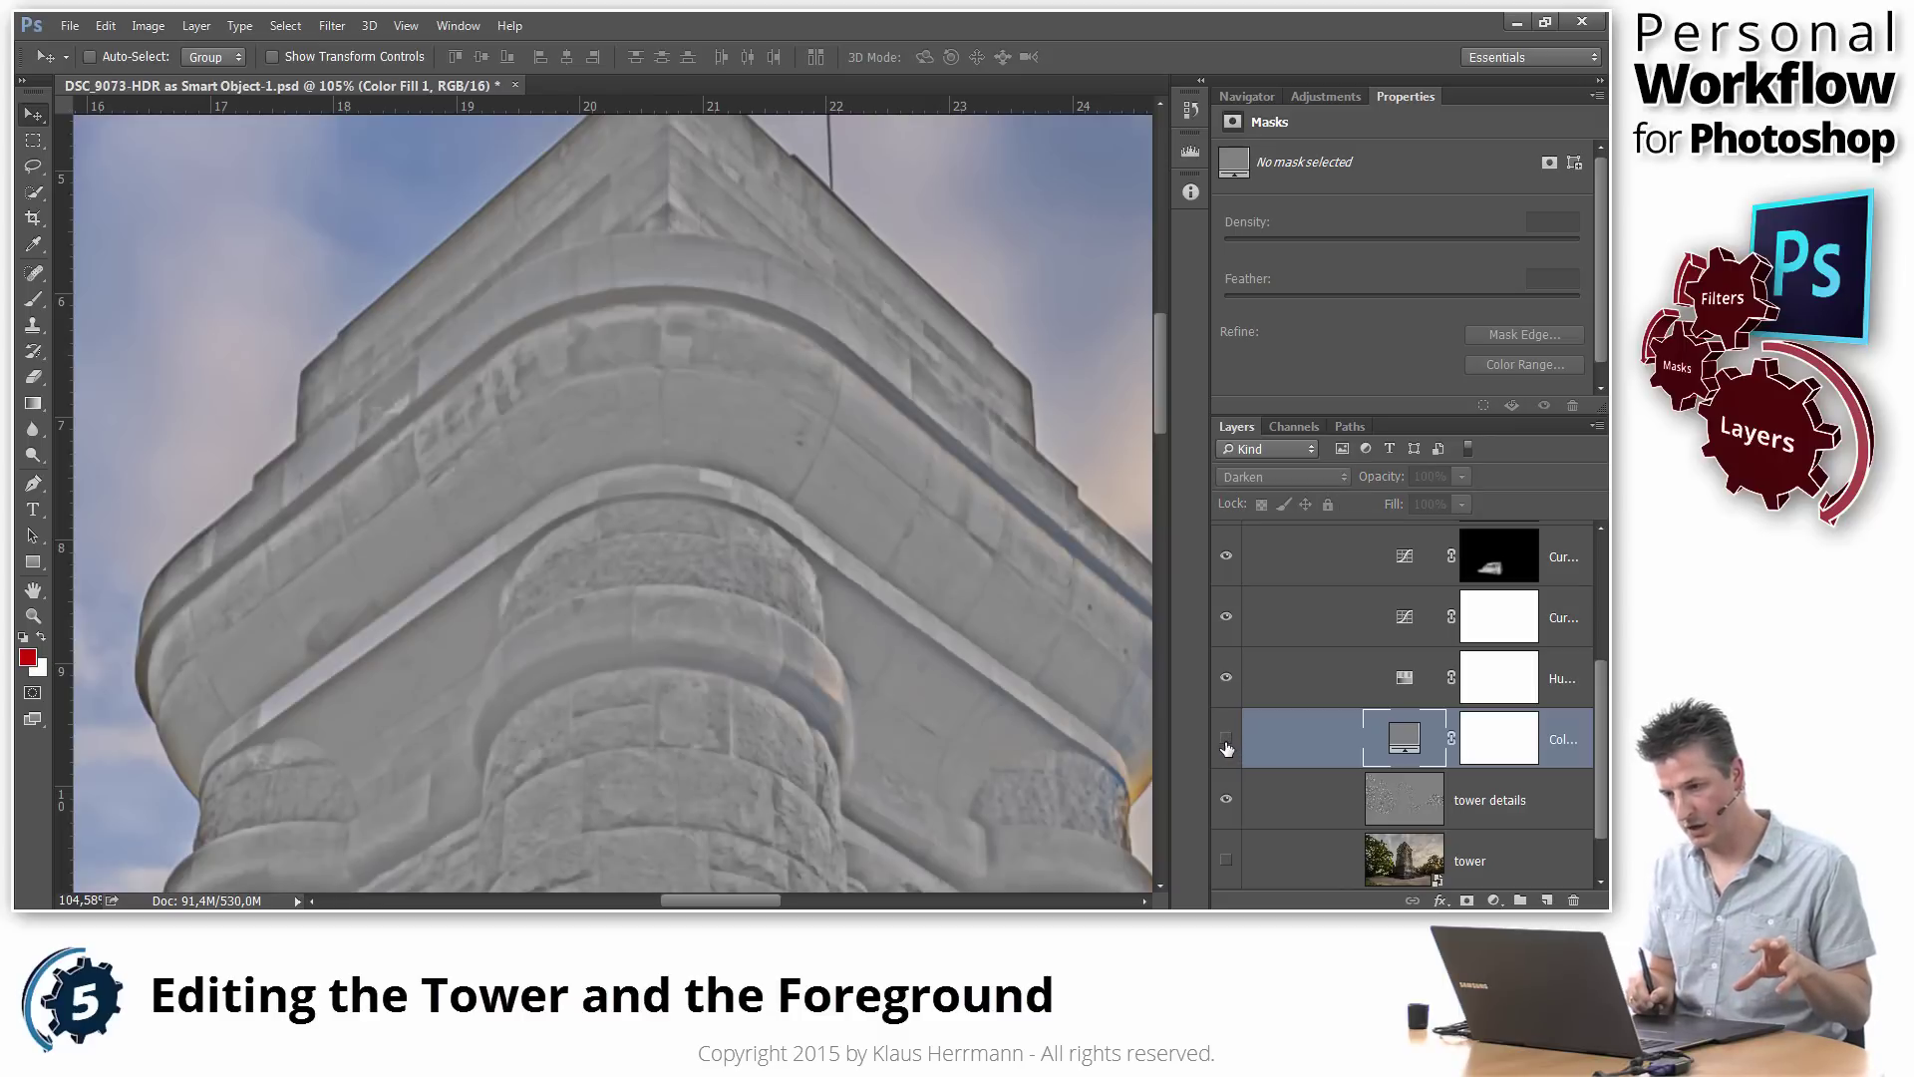
{"action": "left_click", "coordinate": [1227, 743]}
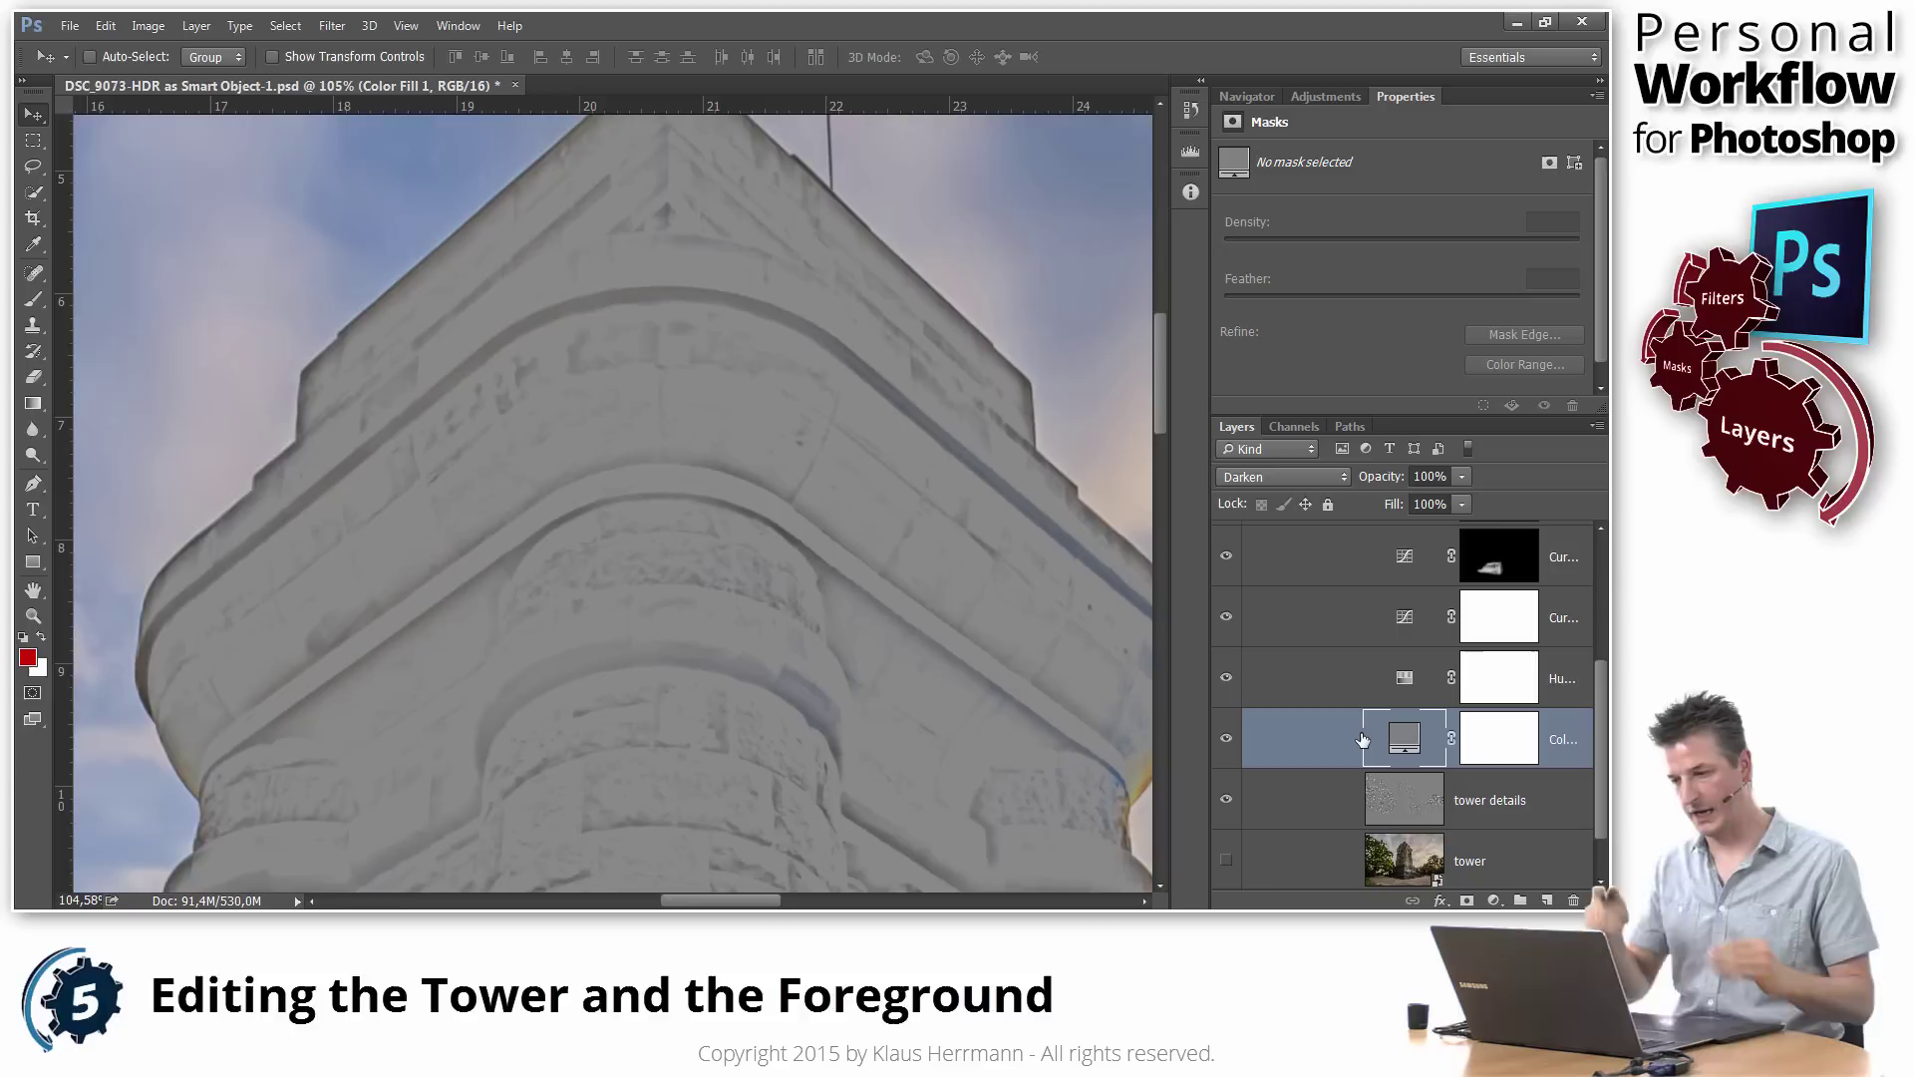
{"action": "left_click", "coordinate": [1555, 806], "text": "shift"}
Step: Merge the grey fill and tower details into a single Color Fill 1 layer
{"action": "right_click", "coordinate": [1553, 811]}
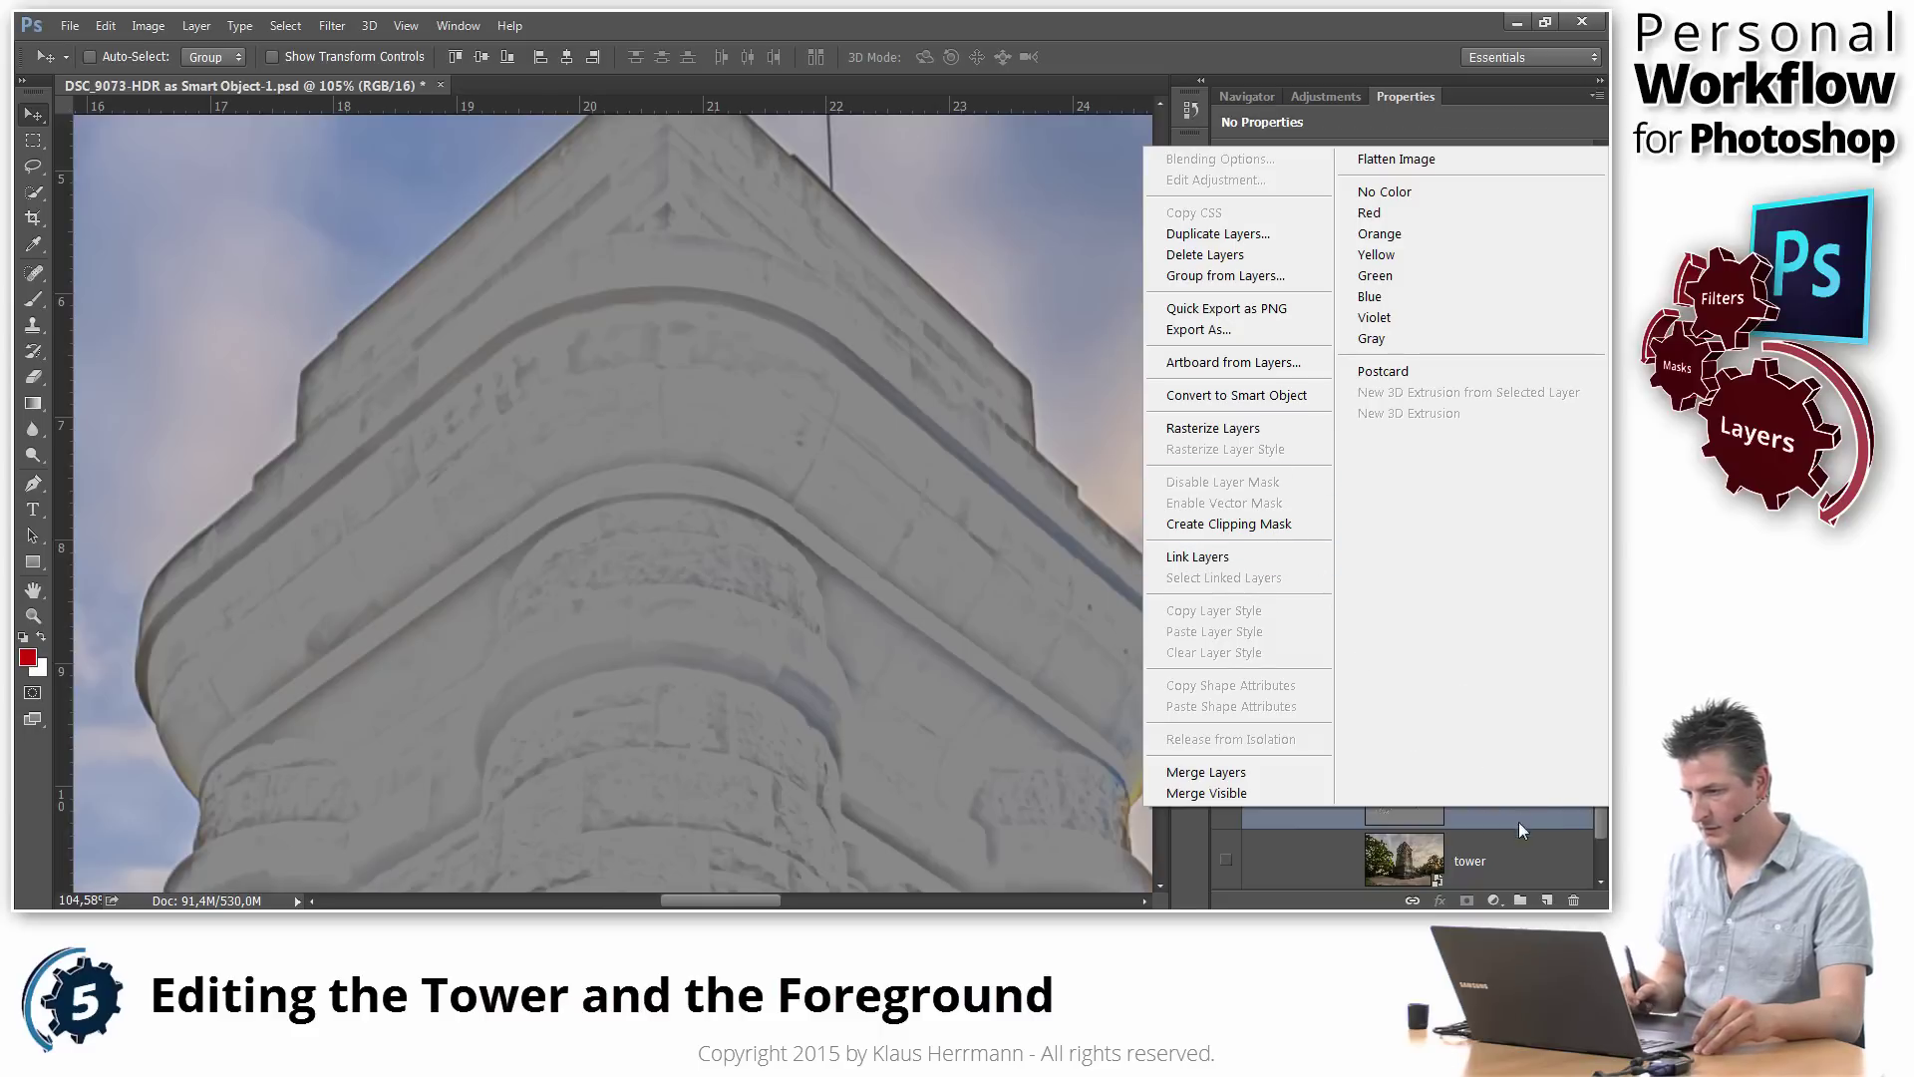
{"action": "left_click", "coordinate": [1218, 773]}
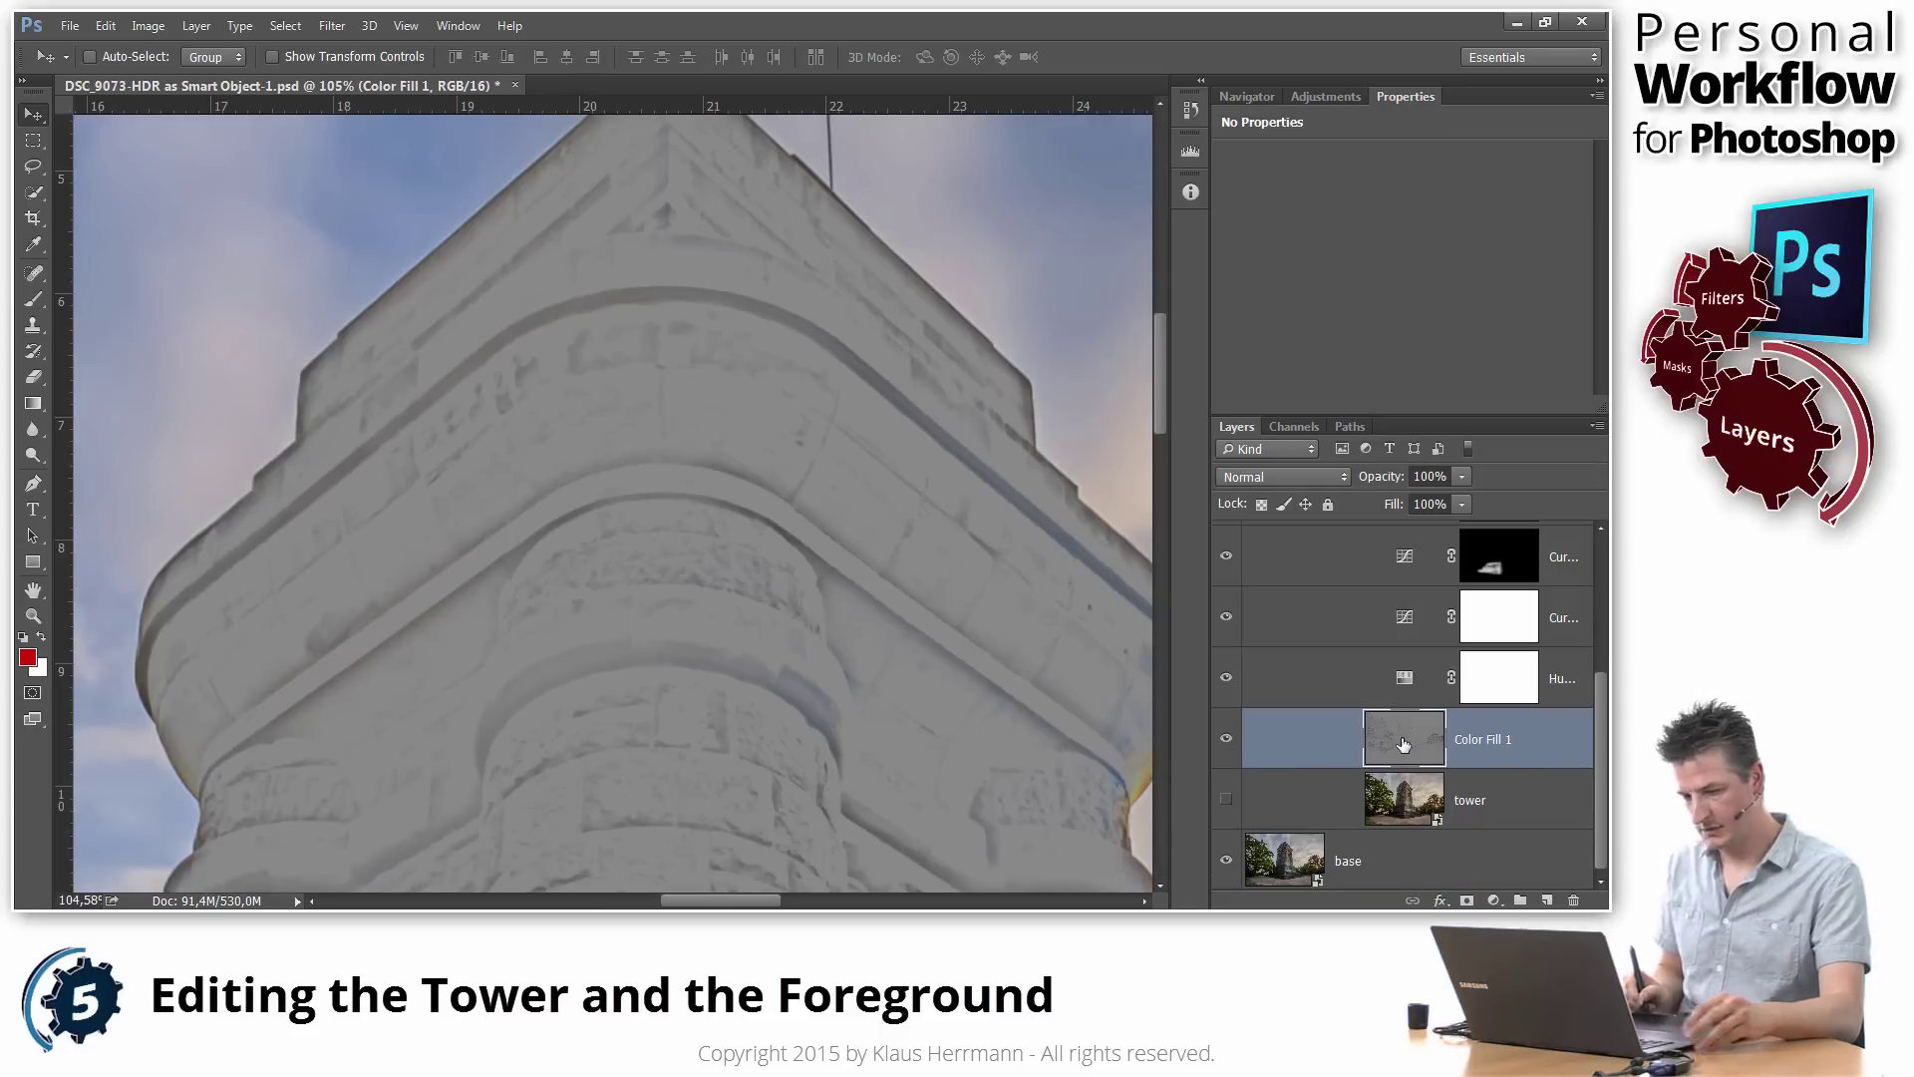
{"action": "left_click", "coordinate": [1227, 742]}
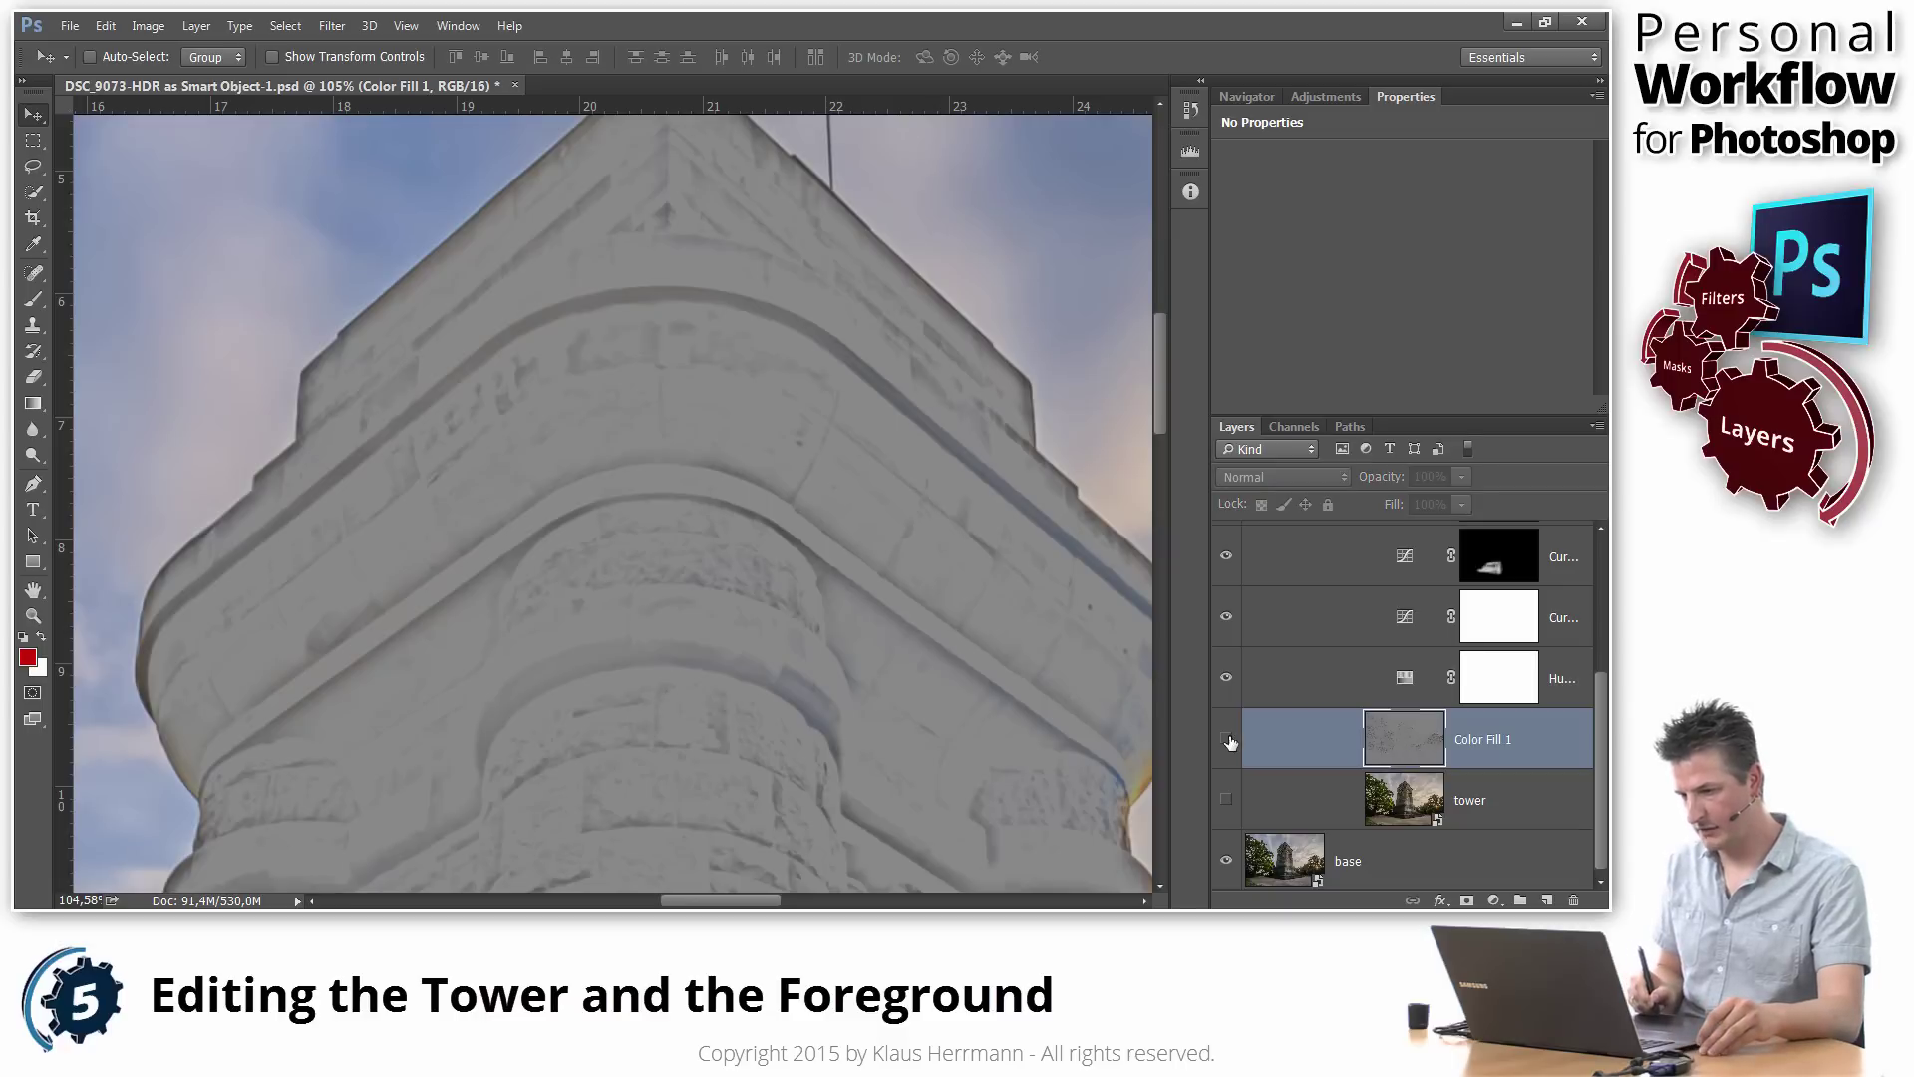
{"action": "left_click", "coordinate": [1226, 742]}
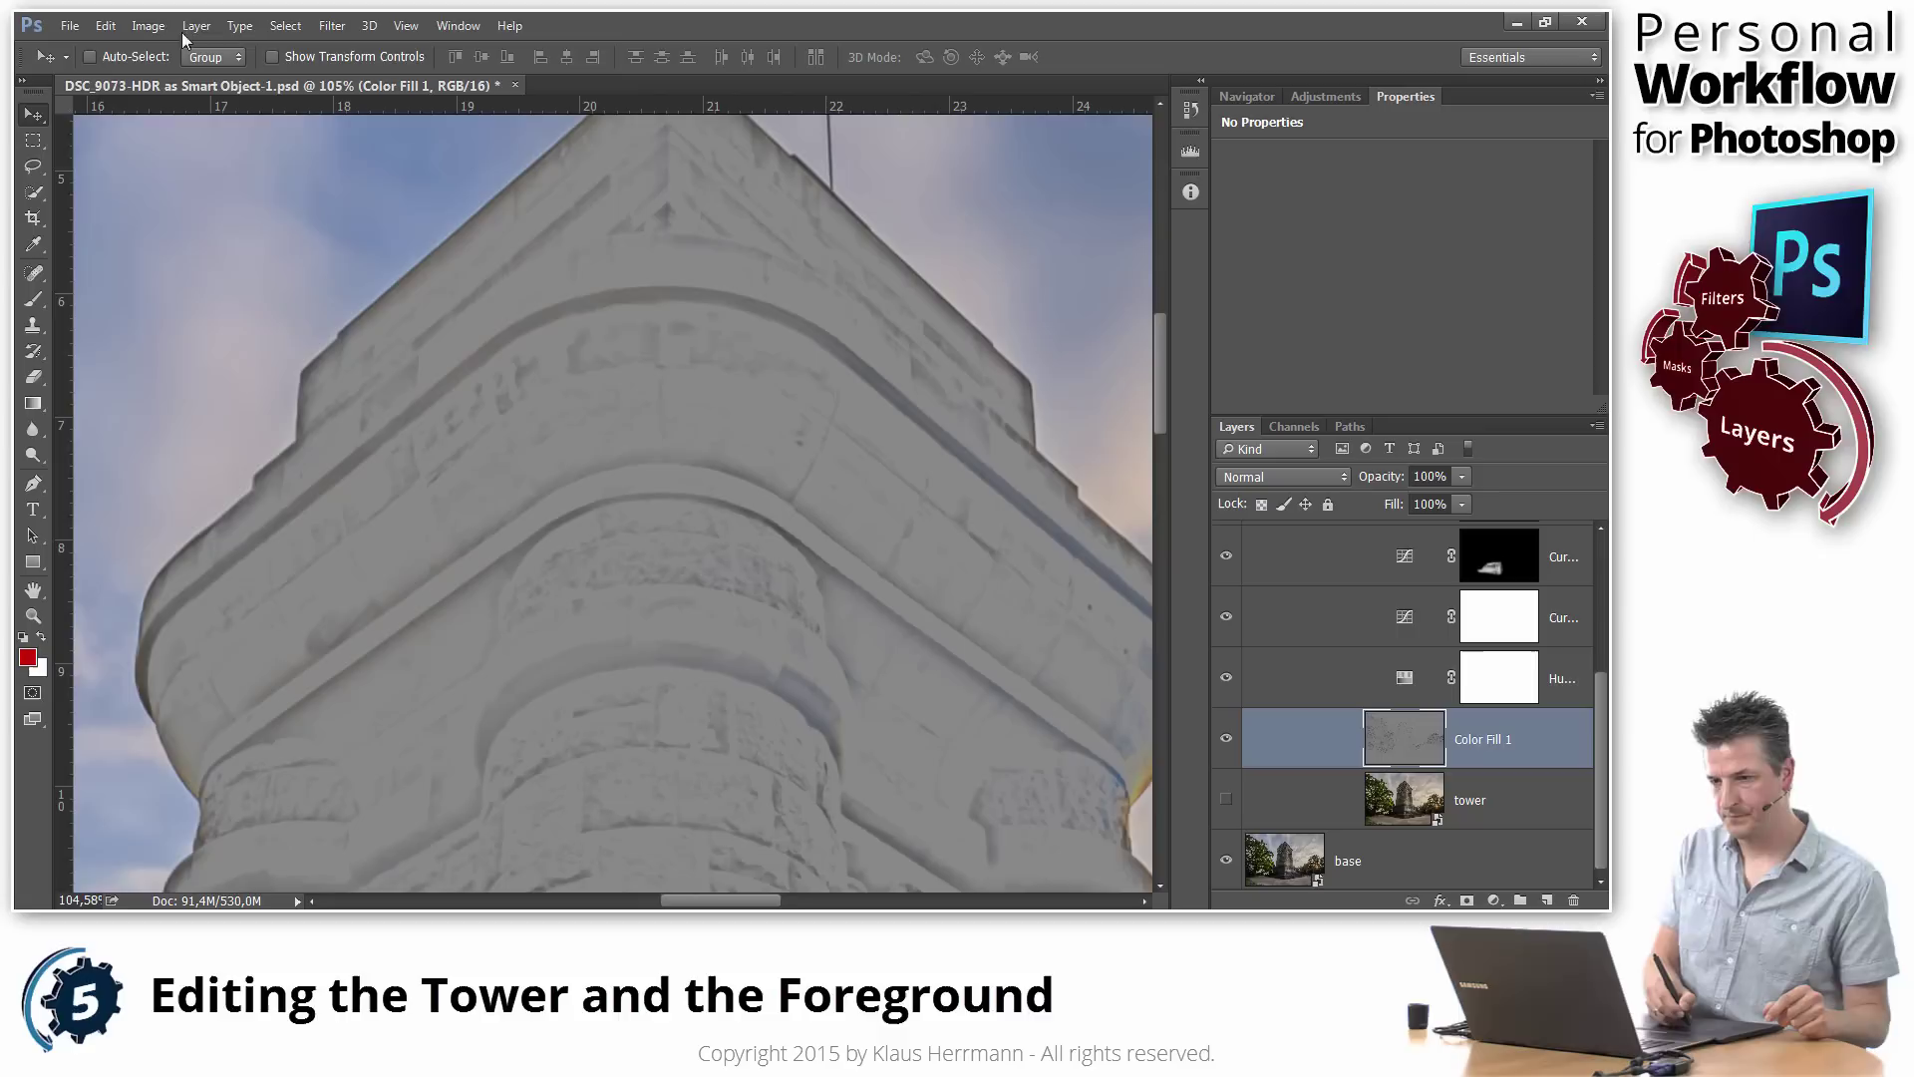
Step: Desaturate the merged Color Fill 1 layer
{"action": "left_click", "coordinate": [148, 26]}
{"action": "mouse_move", "coordinate": [214, 84]}
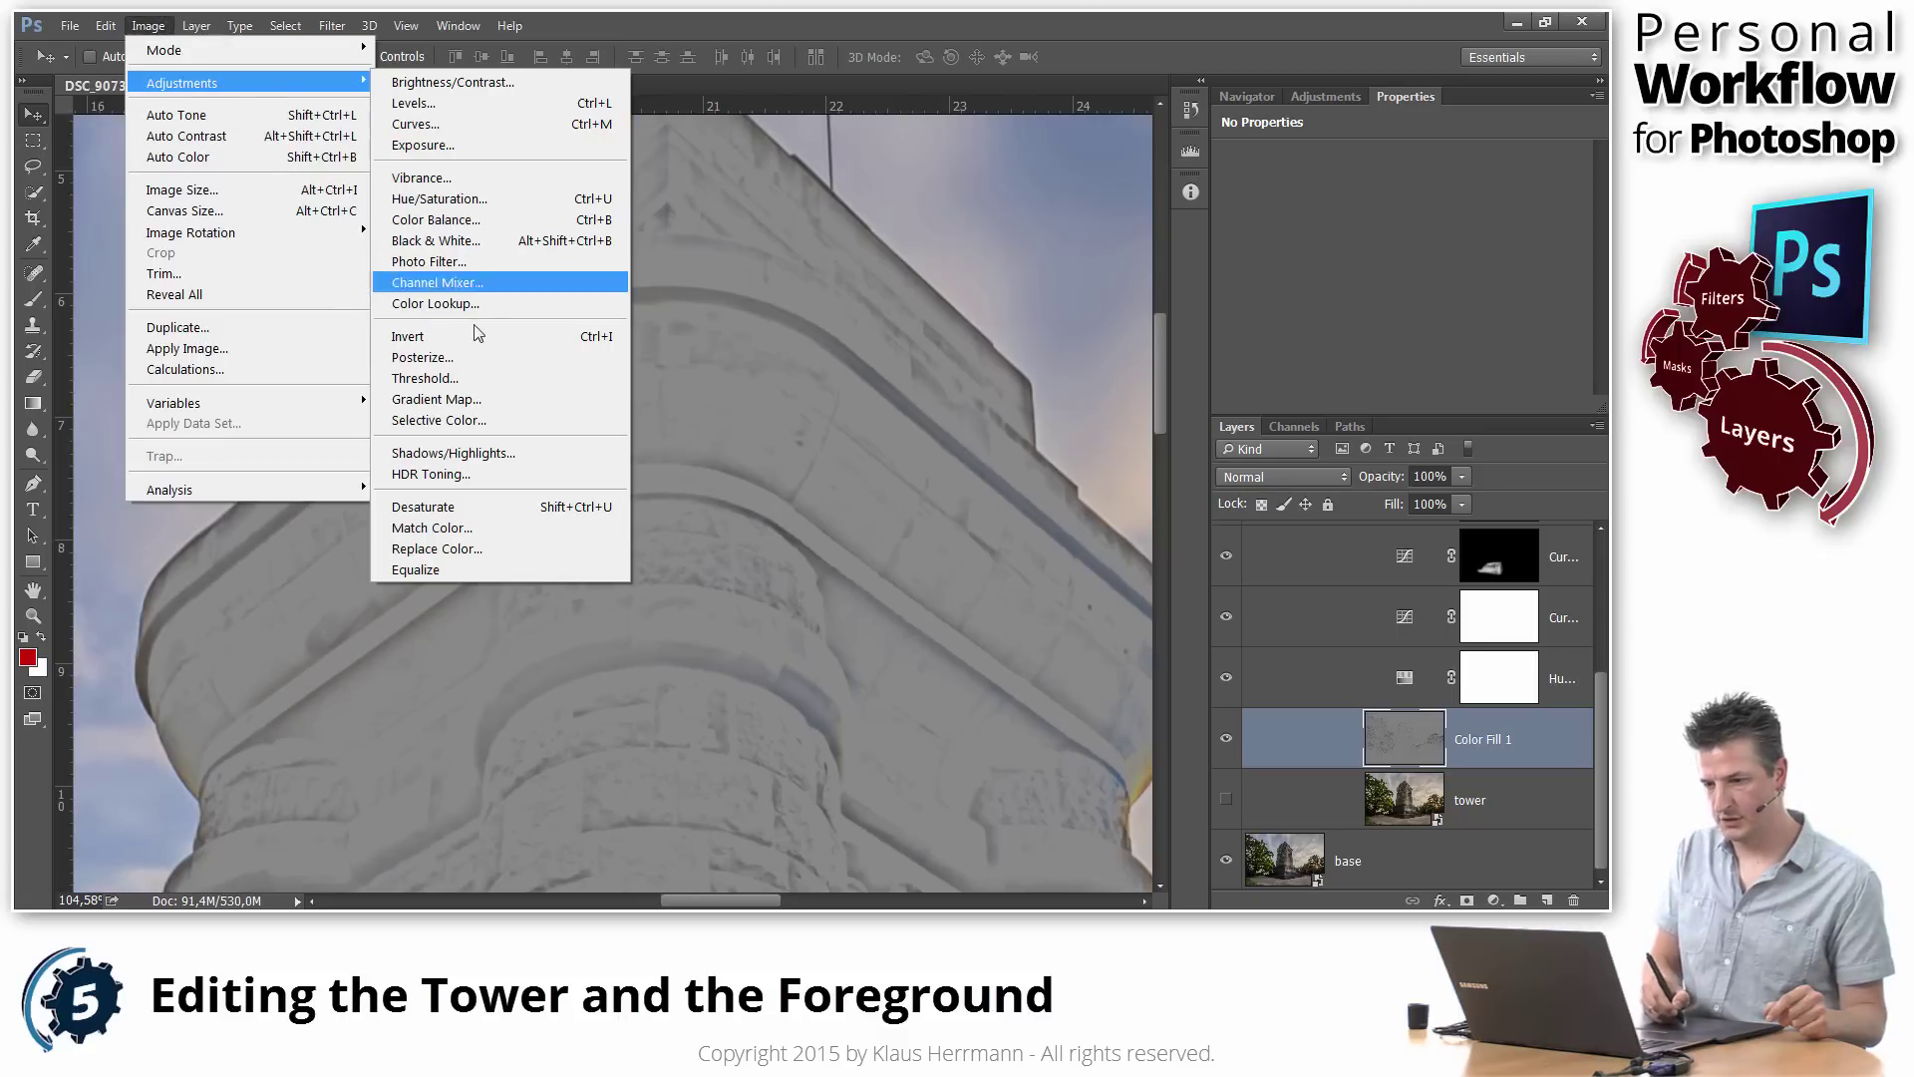
{"action": "left_click", "coordinate": [453, 505]}
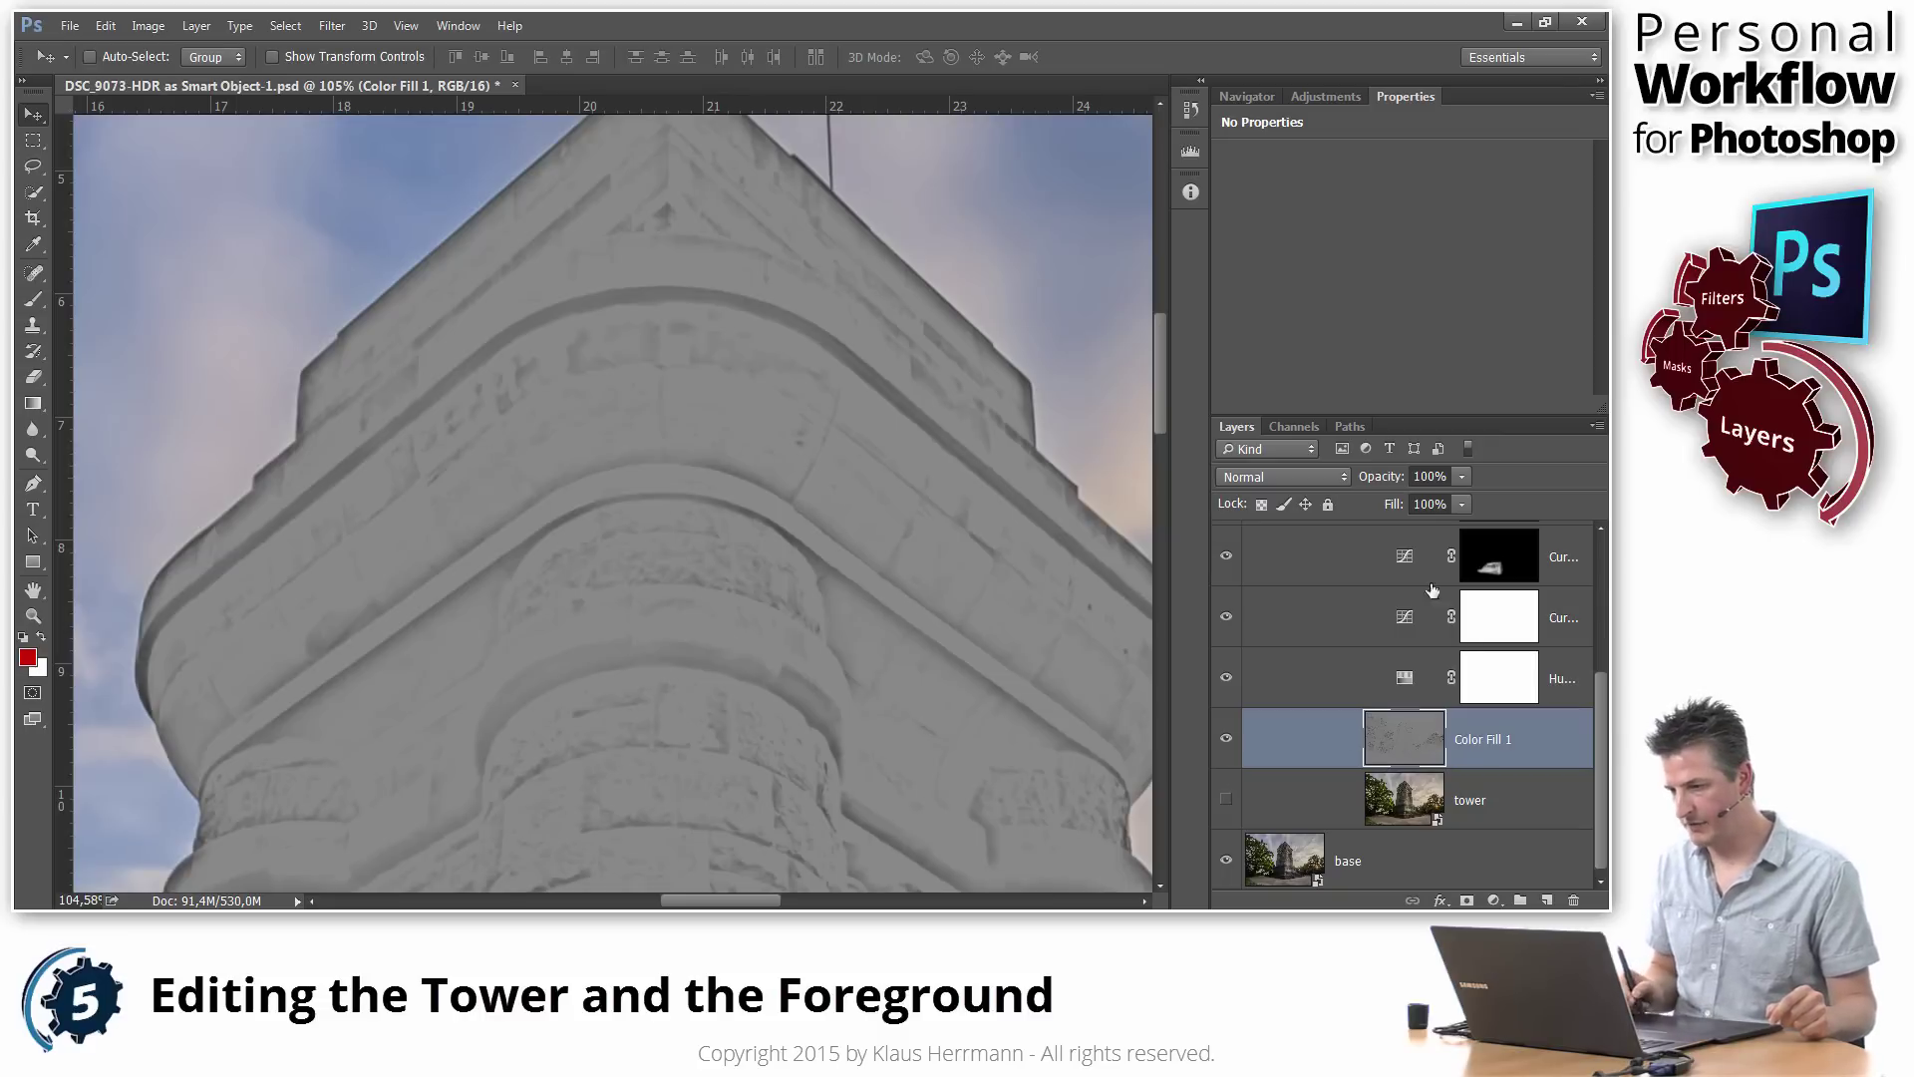
Step: Blend Color Fill 1 in Overlay mode, then hide and show it three times to compare
{"action": "left_click", "coordinate": [1294, 476]}
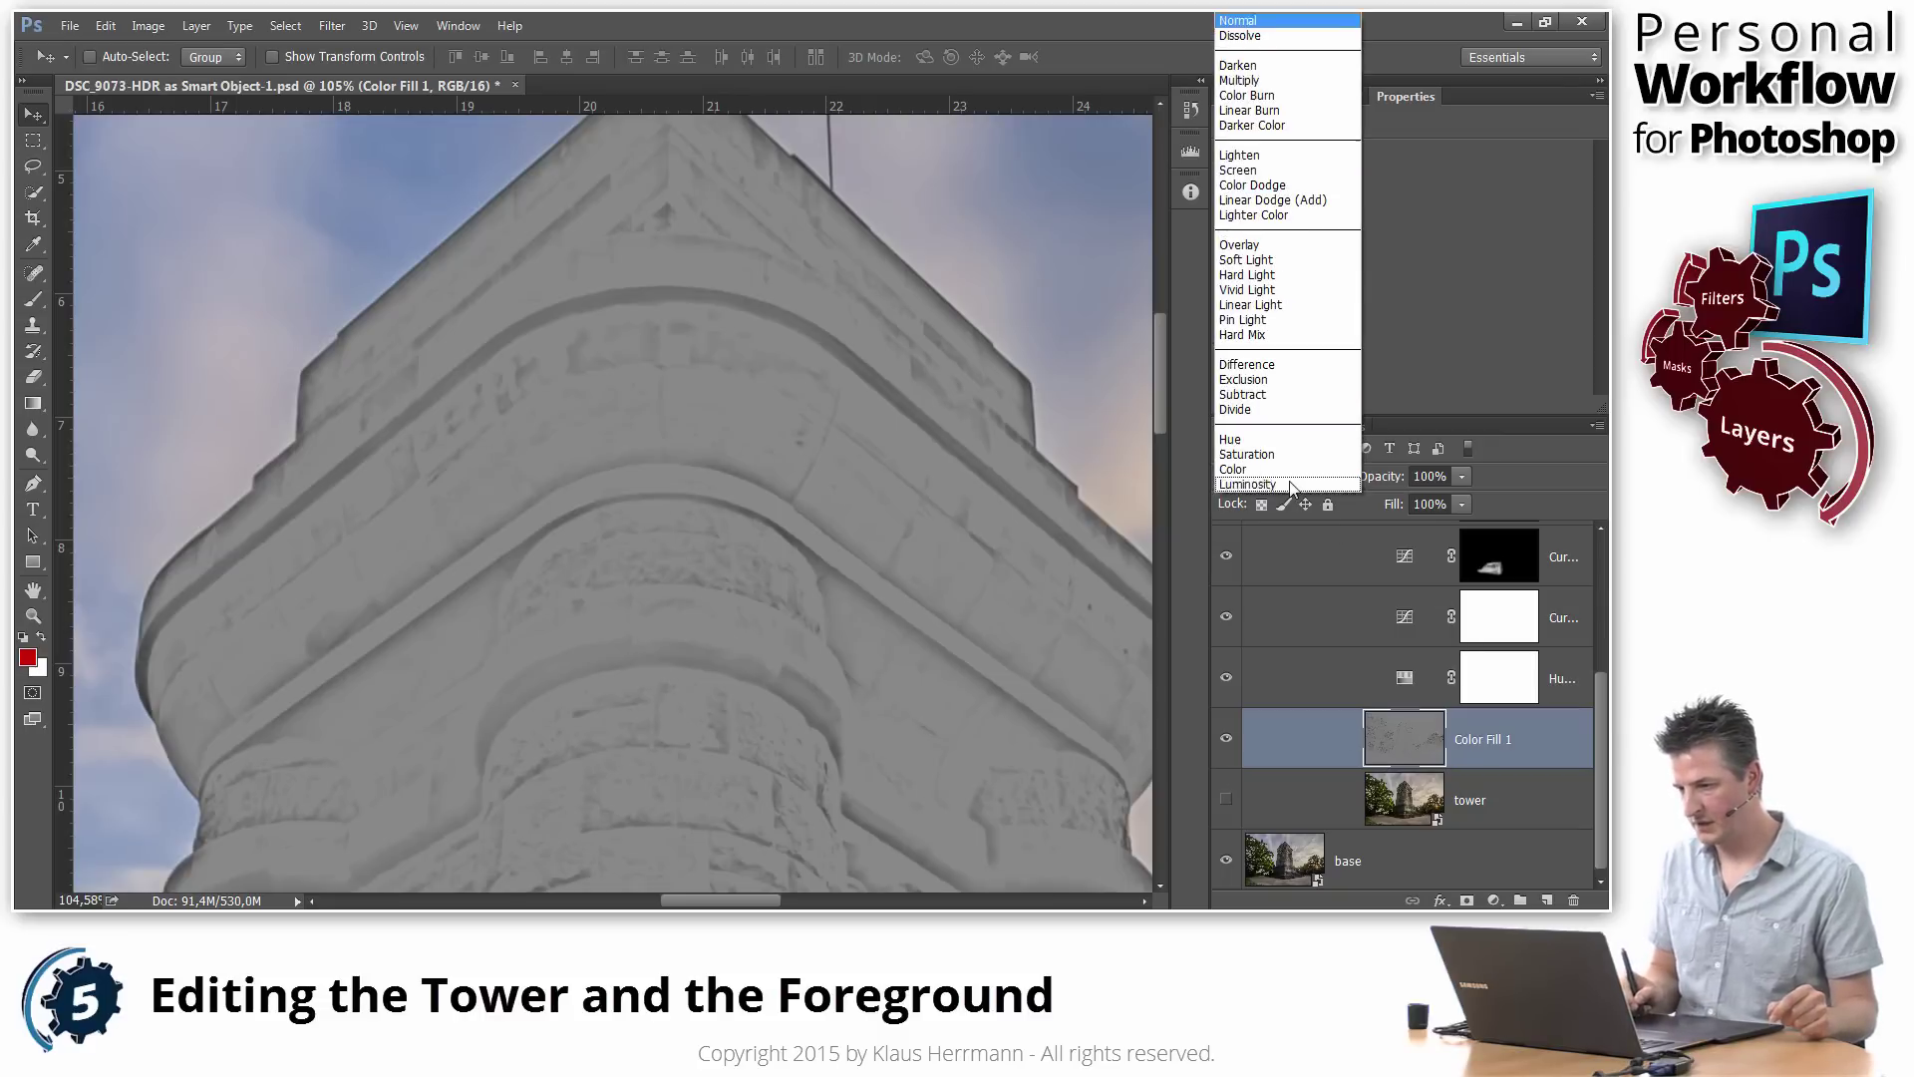
{"action": "left_click", "coordinate": [1253, 245]}
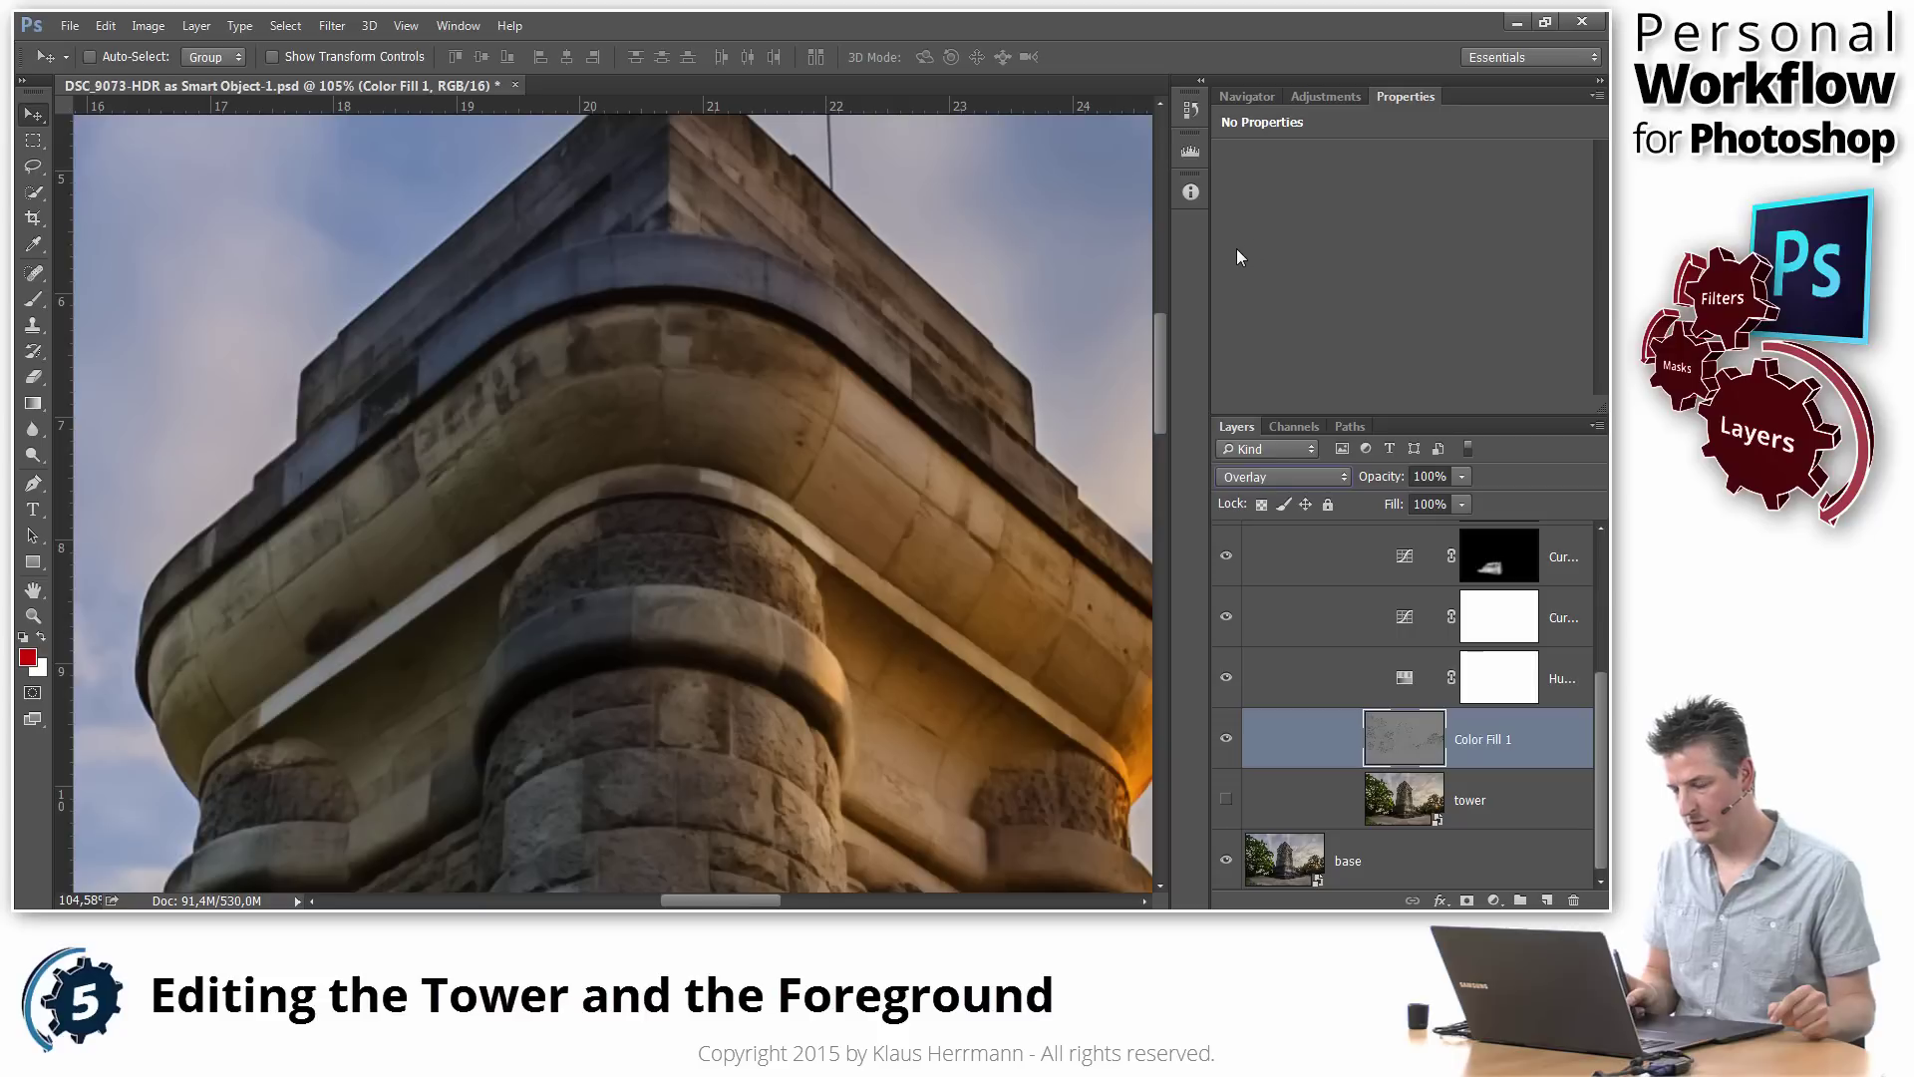
{"action": "left_click", "coordinate": [1227, 739]}
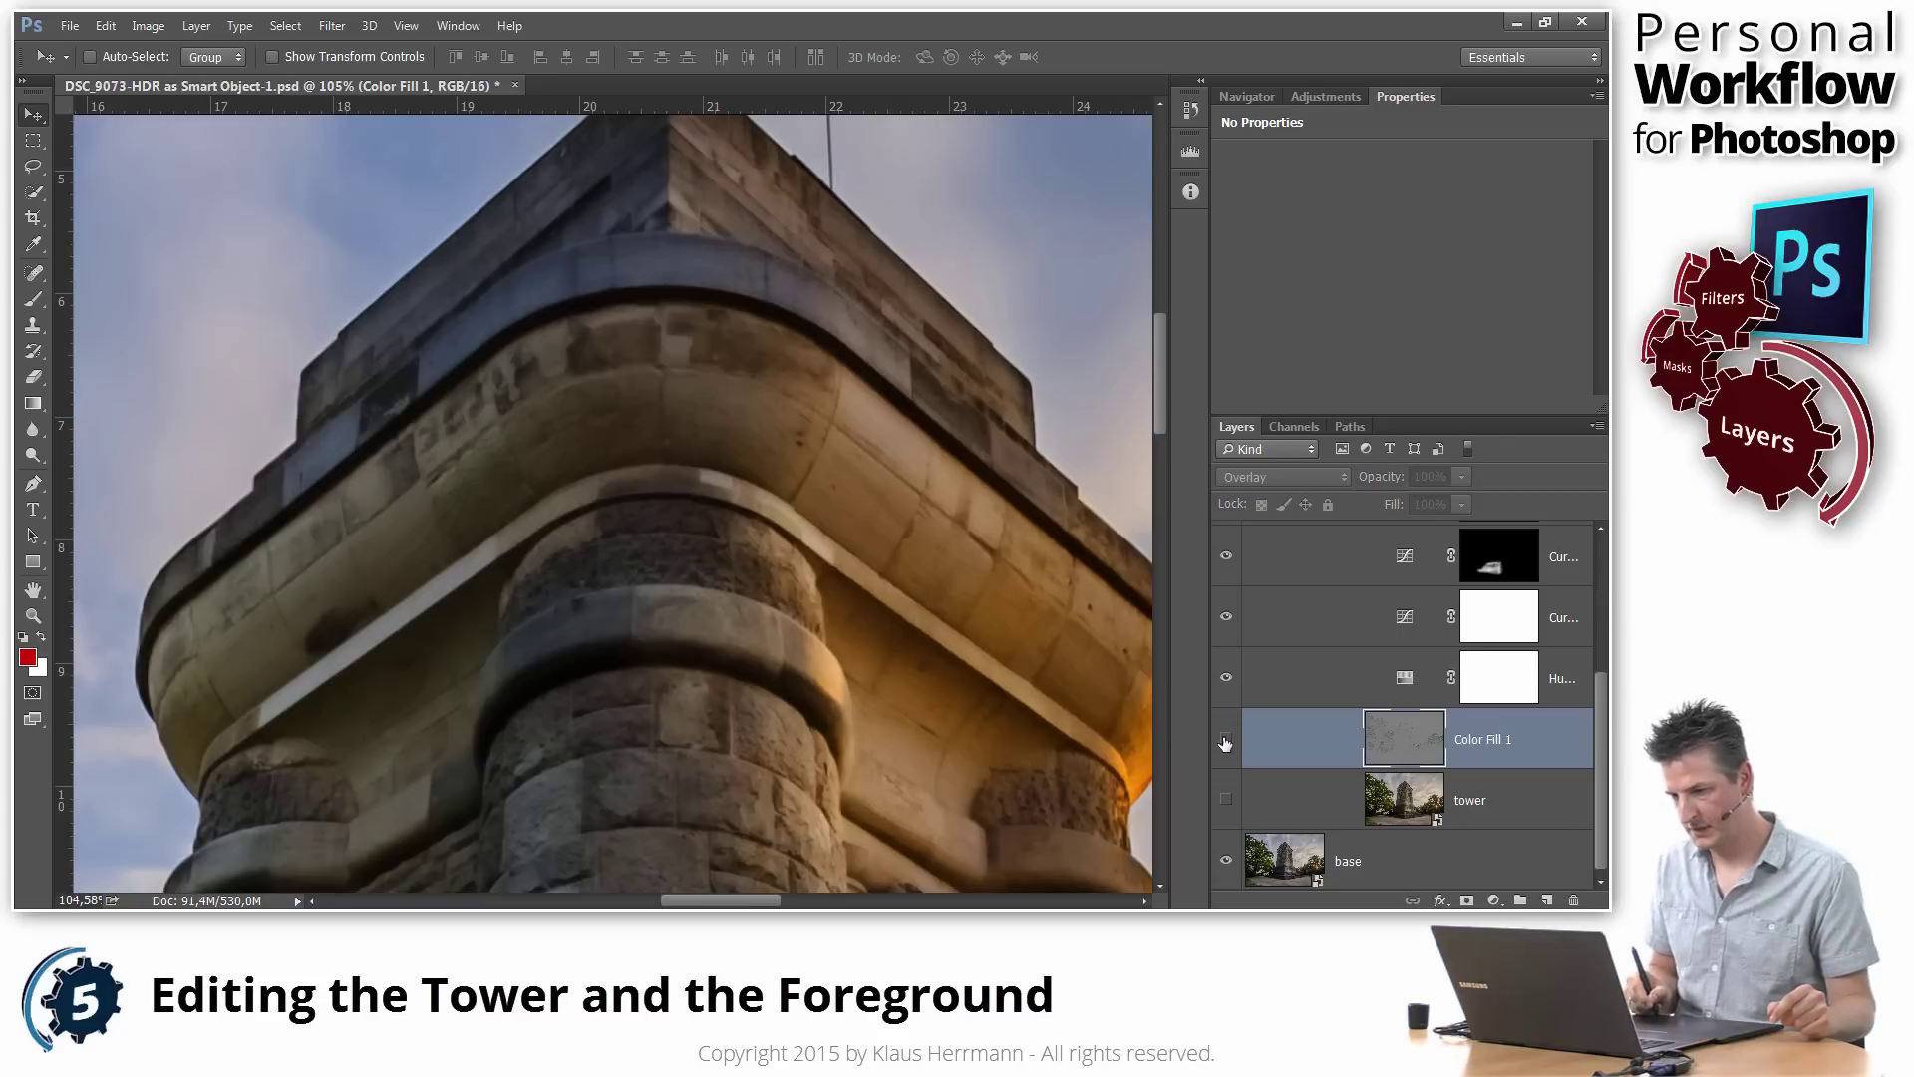
{"action": "left_click", "coordinate": [1226, 740]}
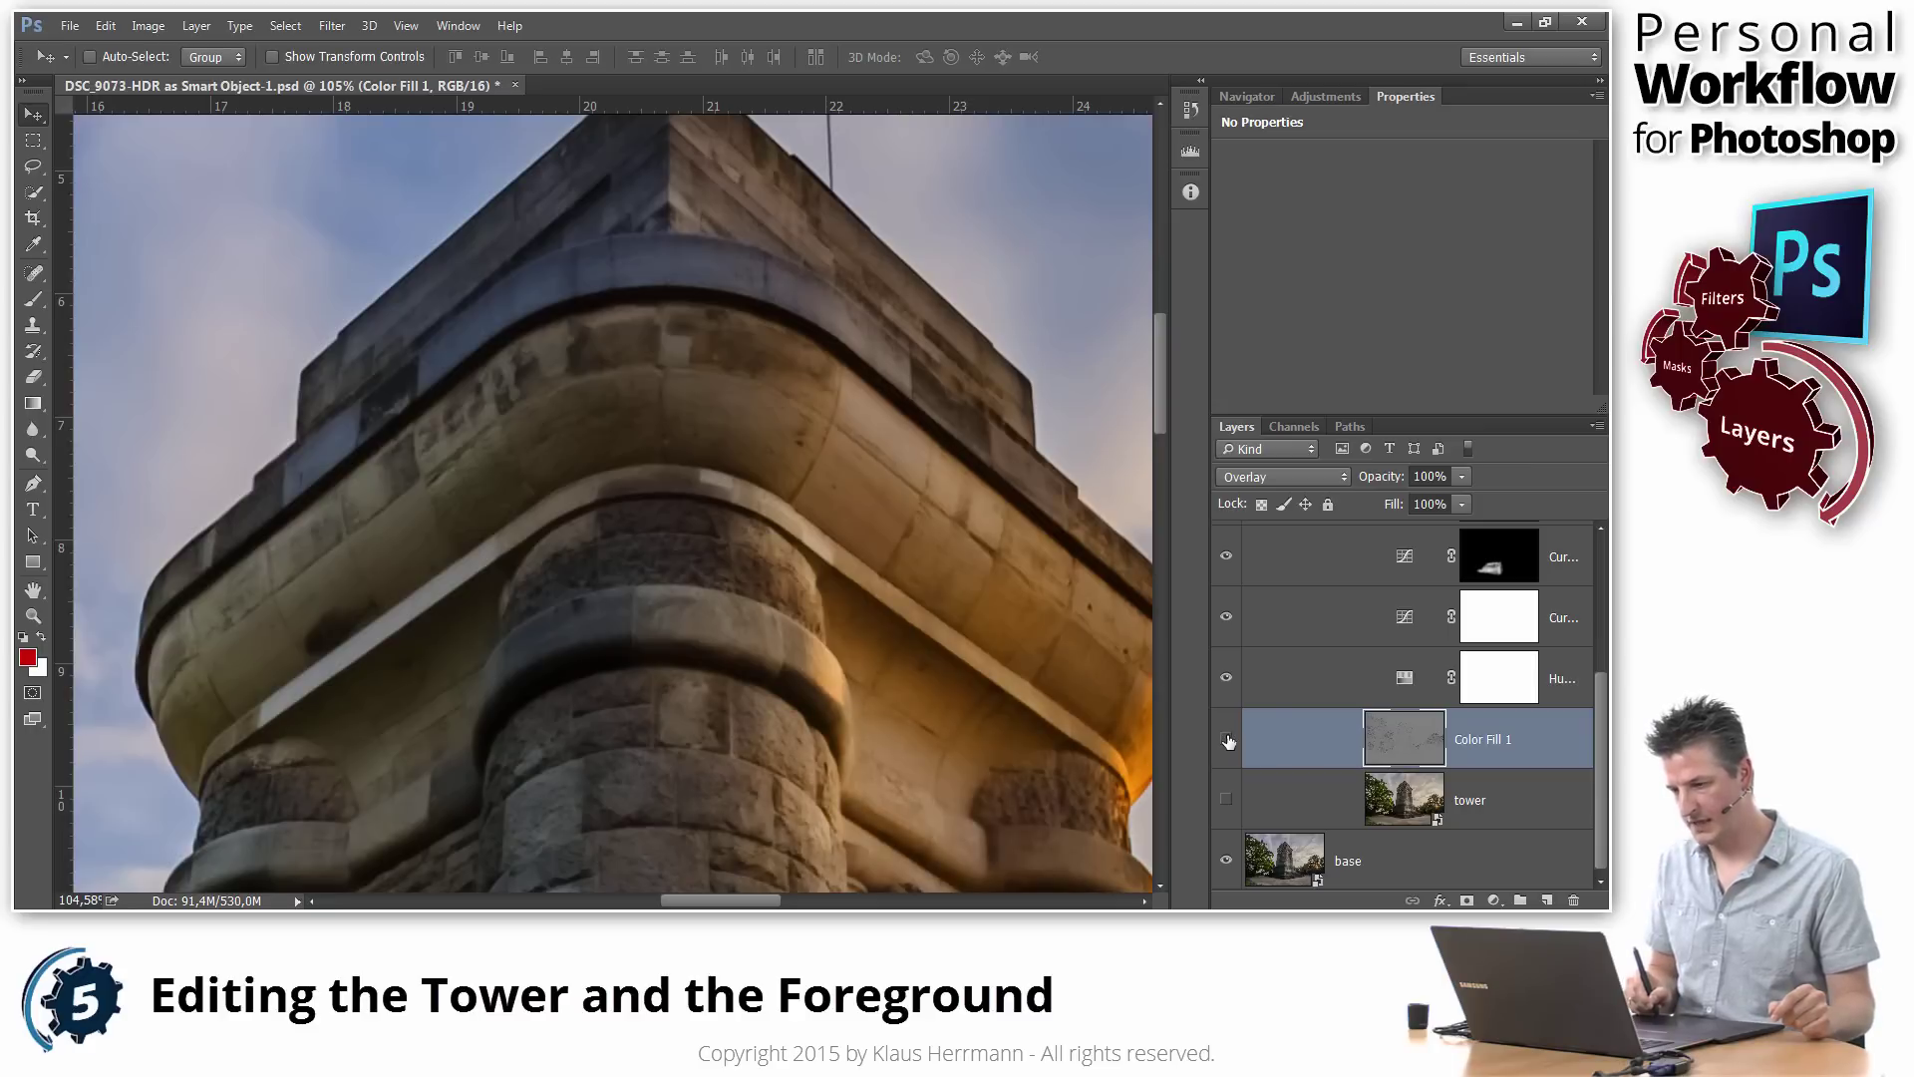
{"action": "left_click", "coordinate": [1226, 739]}
{"action": "left_click", "coordinate": [1226, 740]}
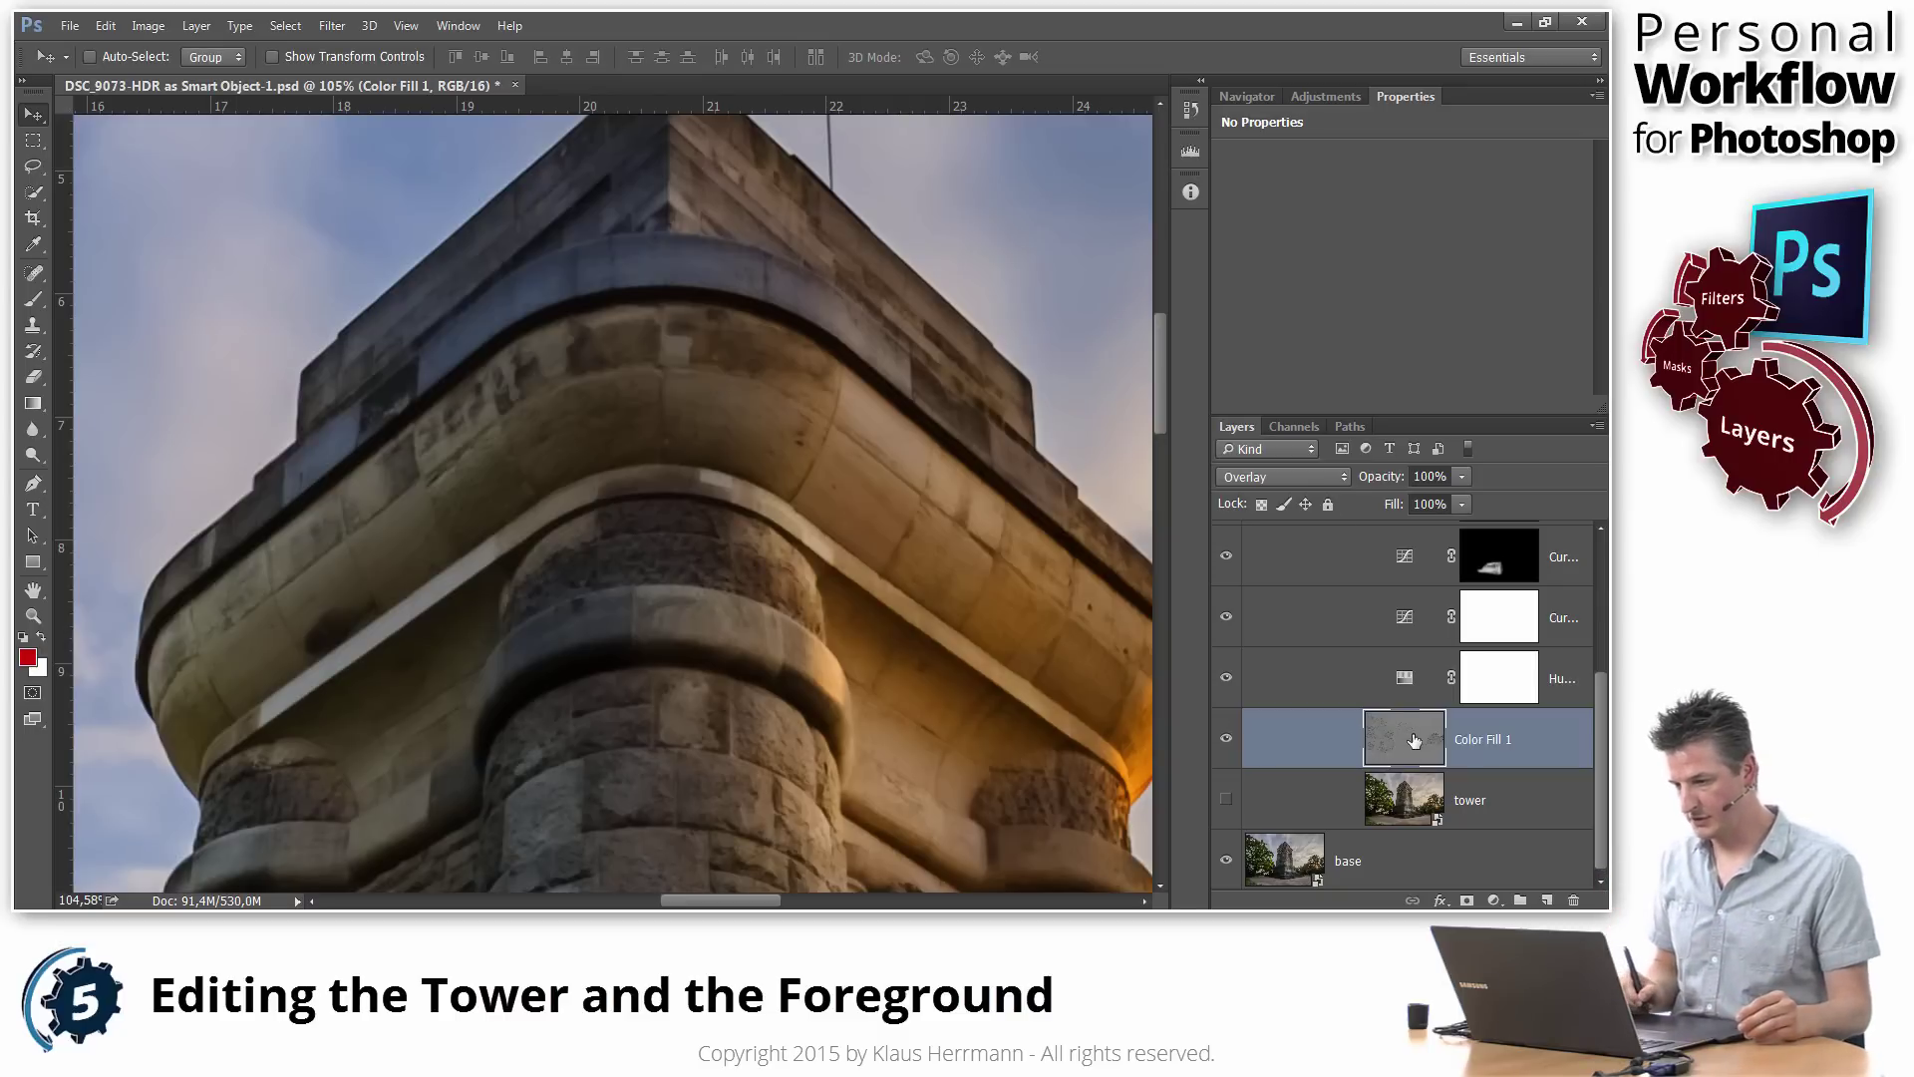
{"action": "left_click", "coordinate": [1227, 739]}
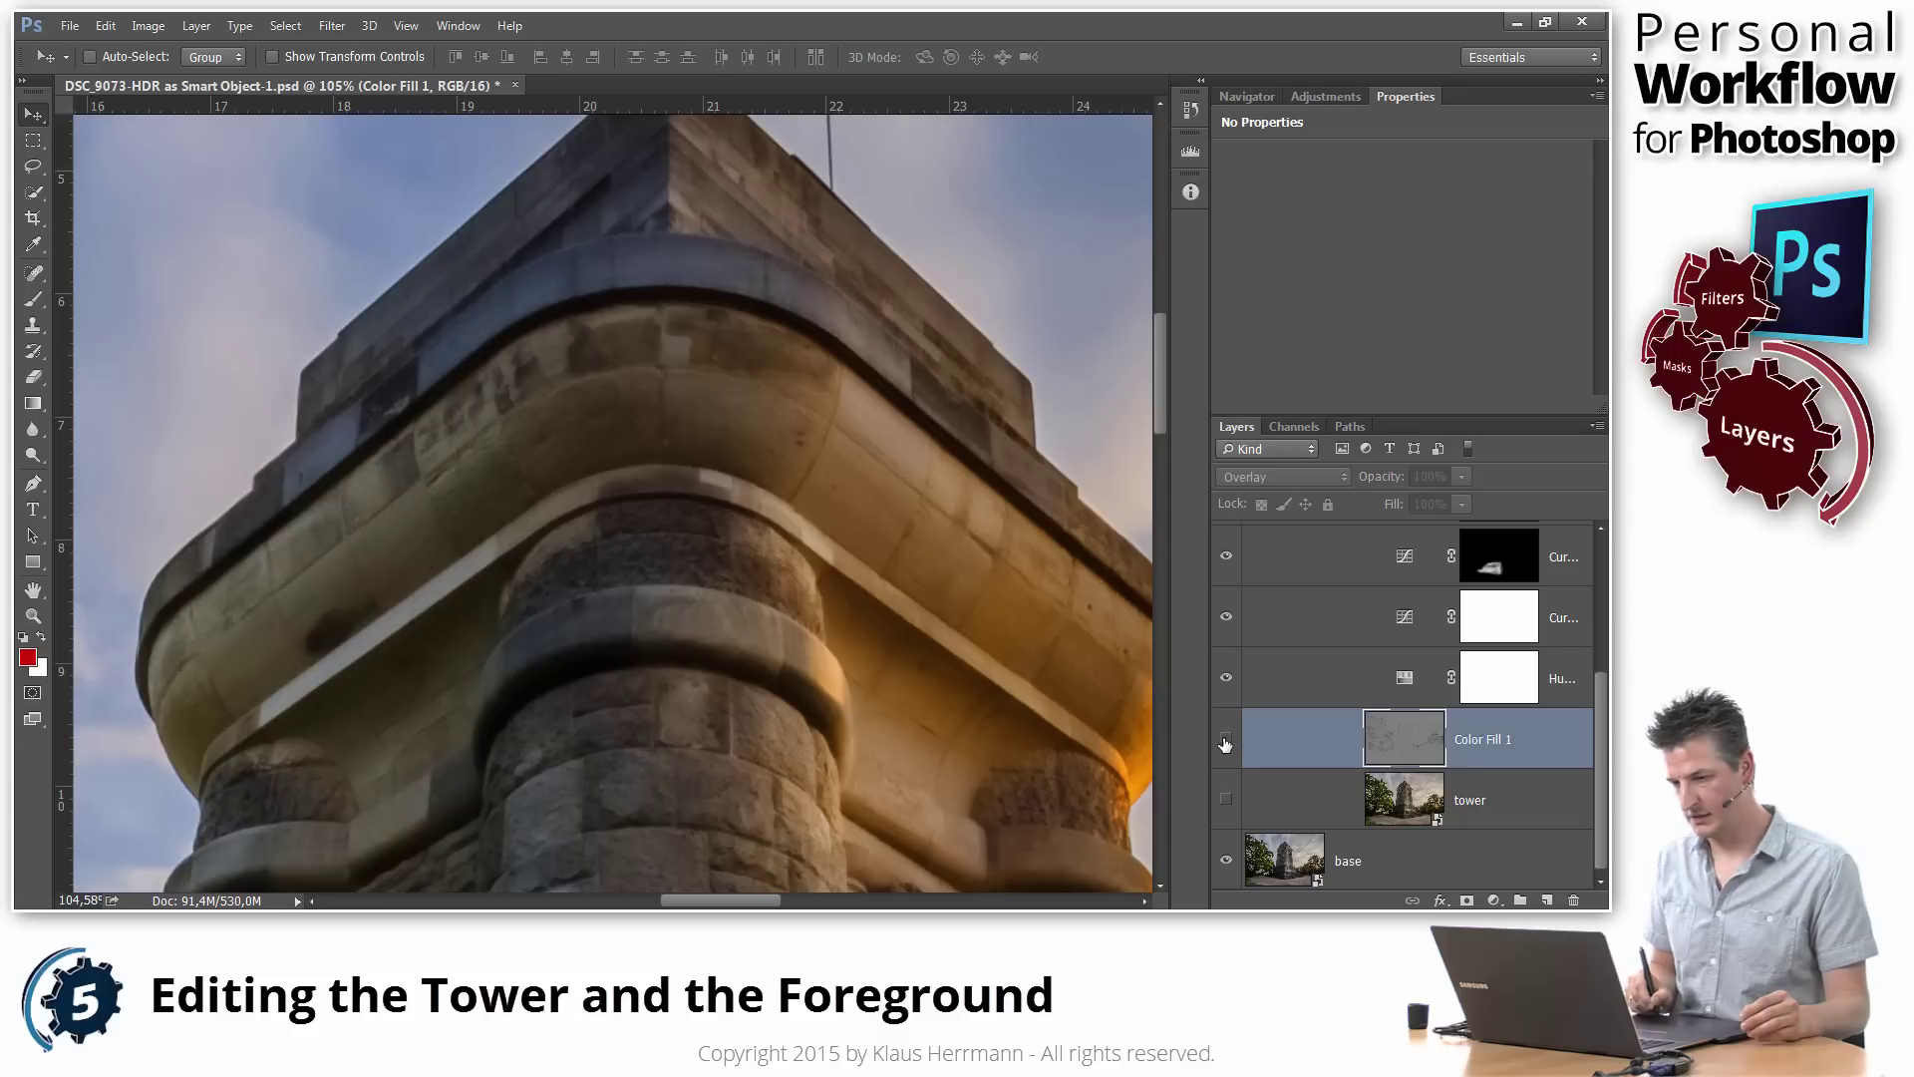
{"action": "left_click", "coordinate": [1226, 741]}
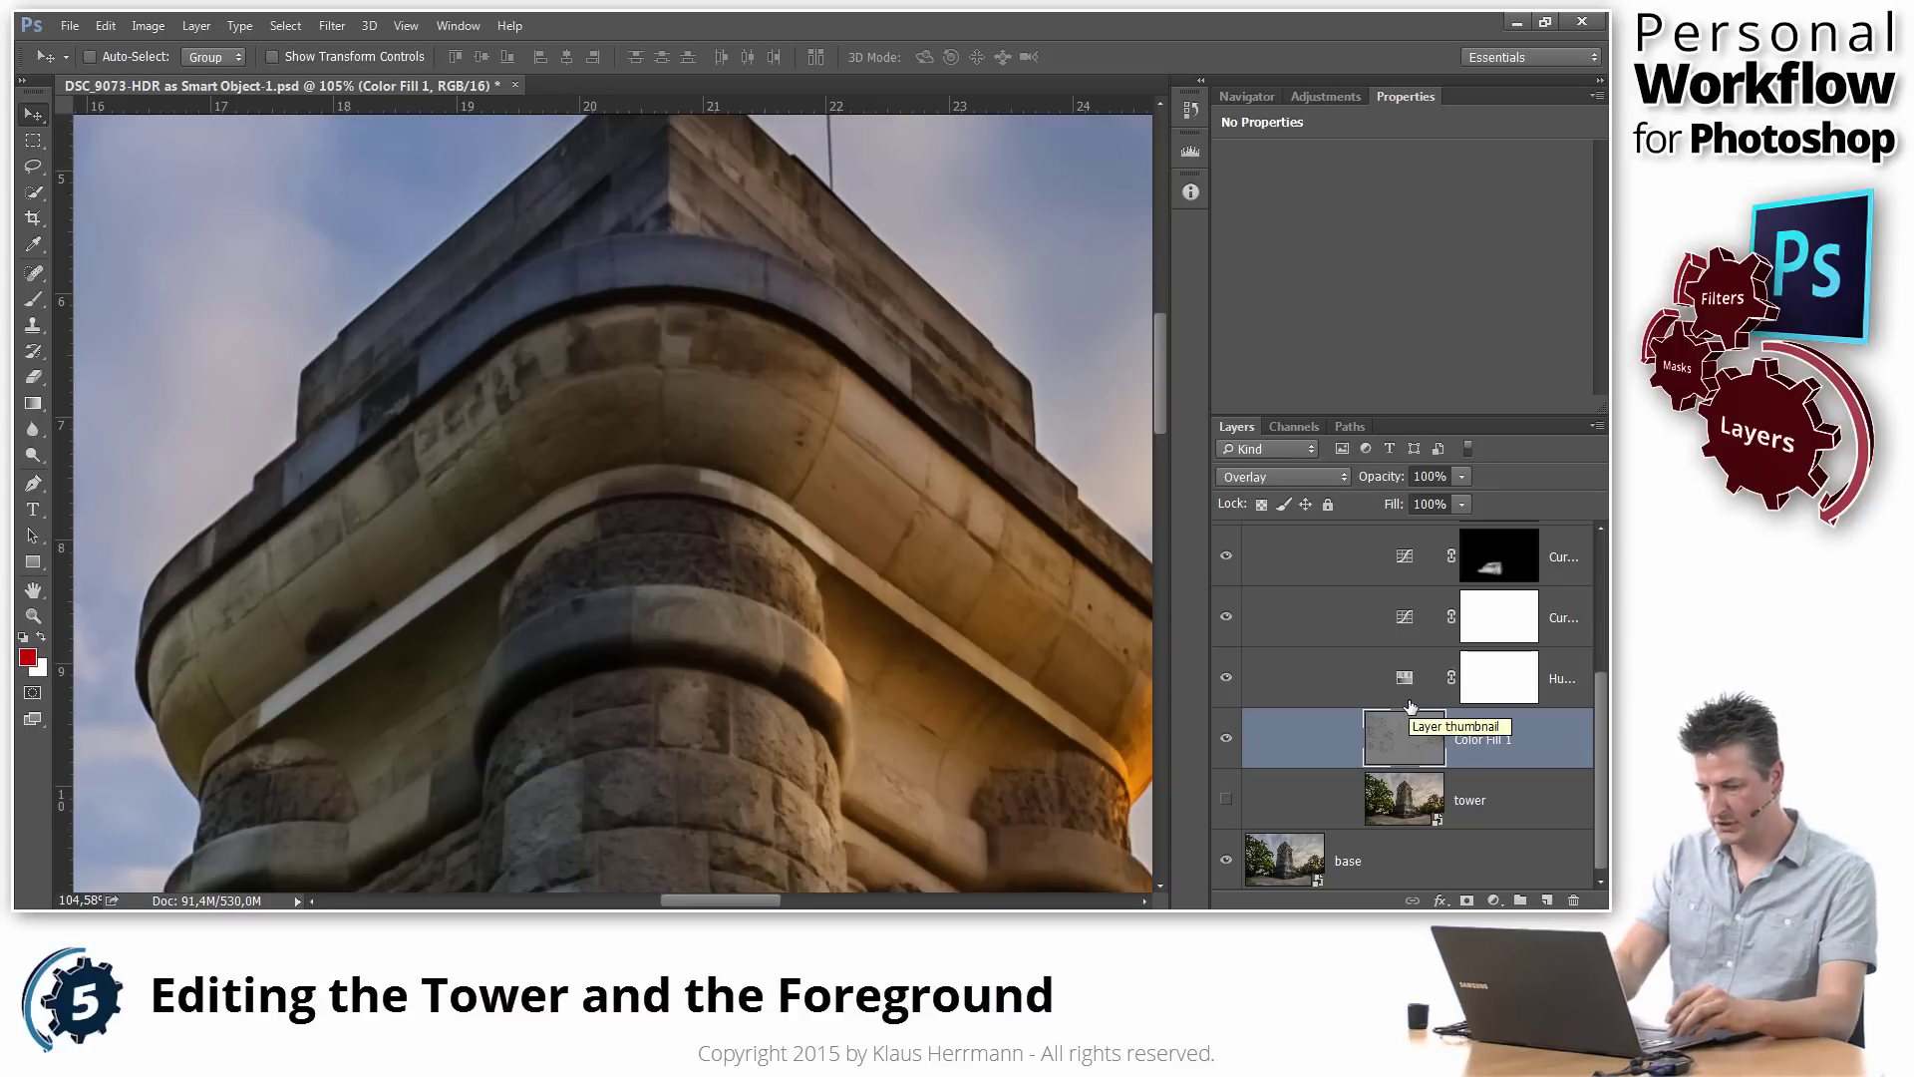
{"action": "key", "text": "ctrl"}
{"action": "key", "text": "ctrl+j"}
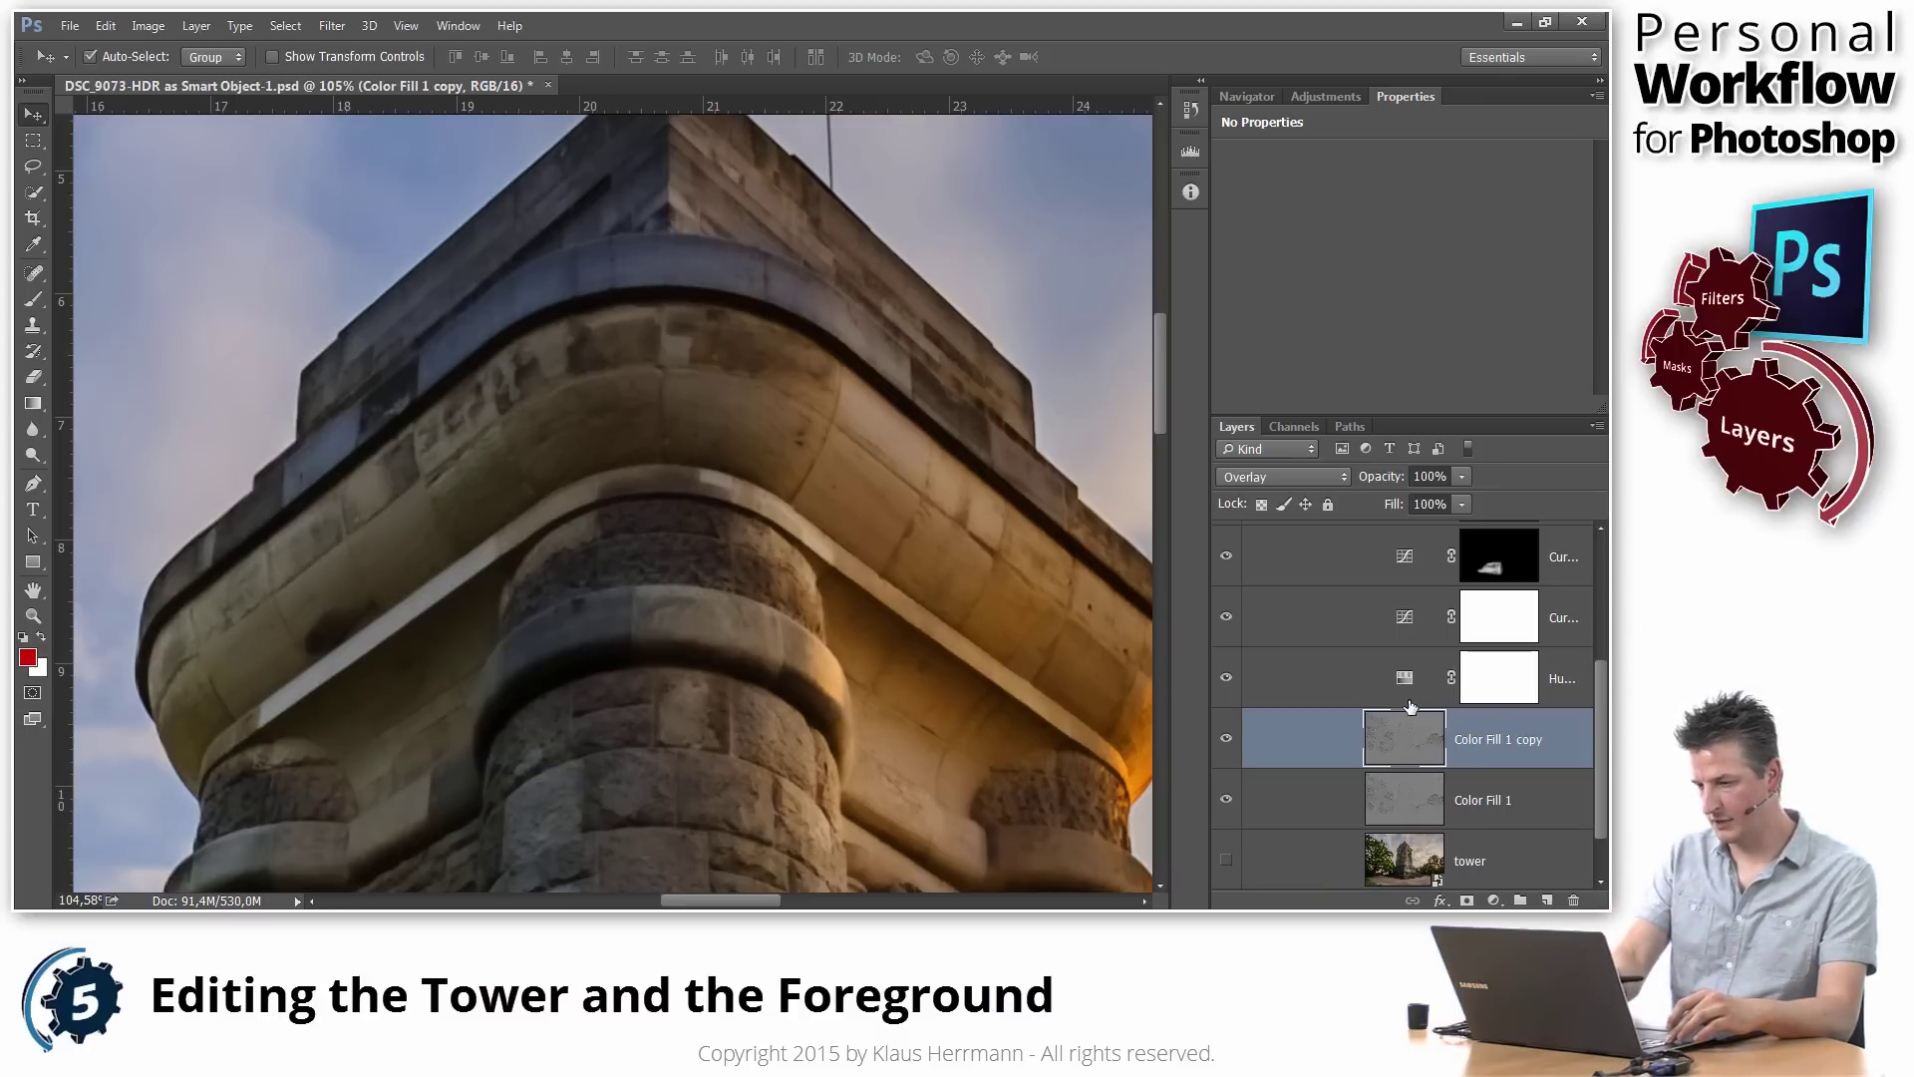
{"action": "left_click", "coordinate": [1227, 739]}
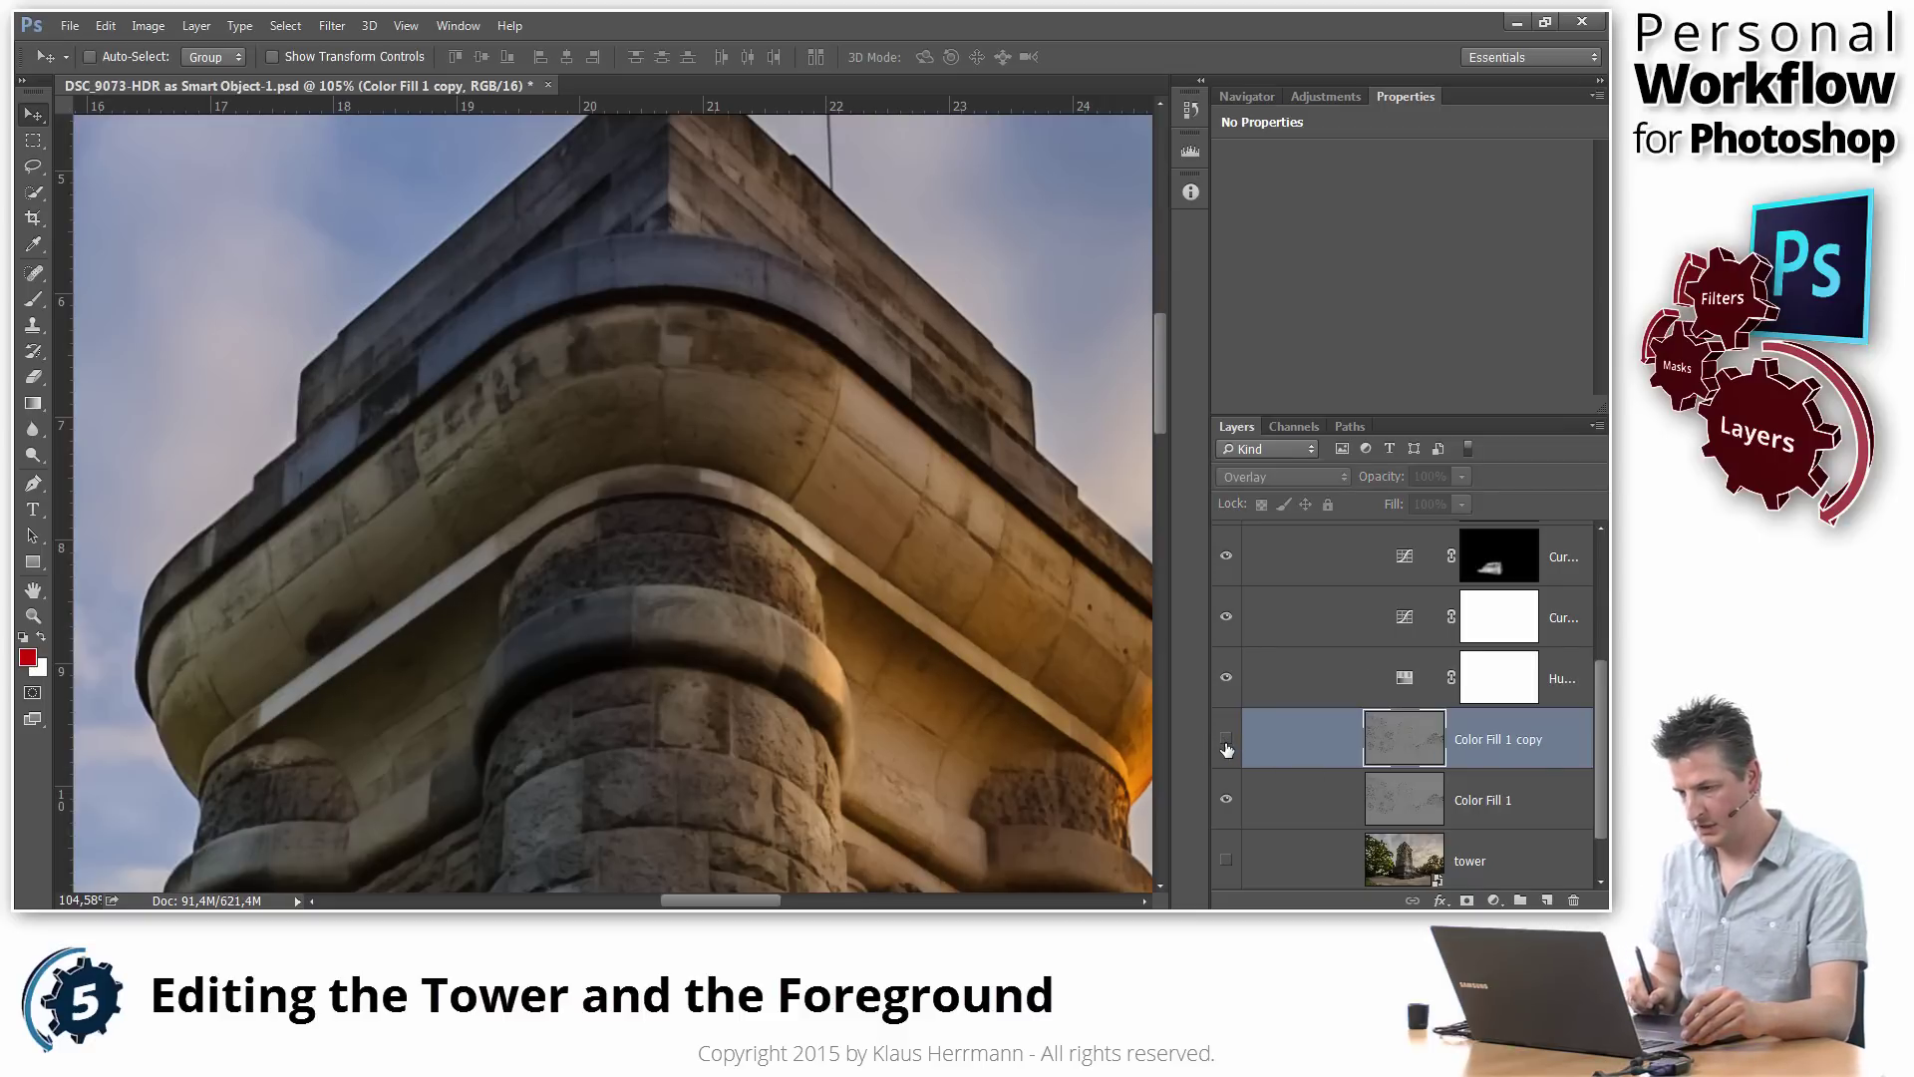
{"action": "left_click", "coordinate": [1229, 801]}
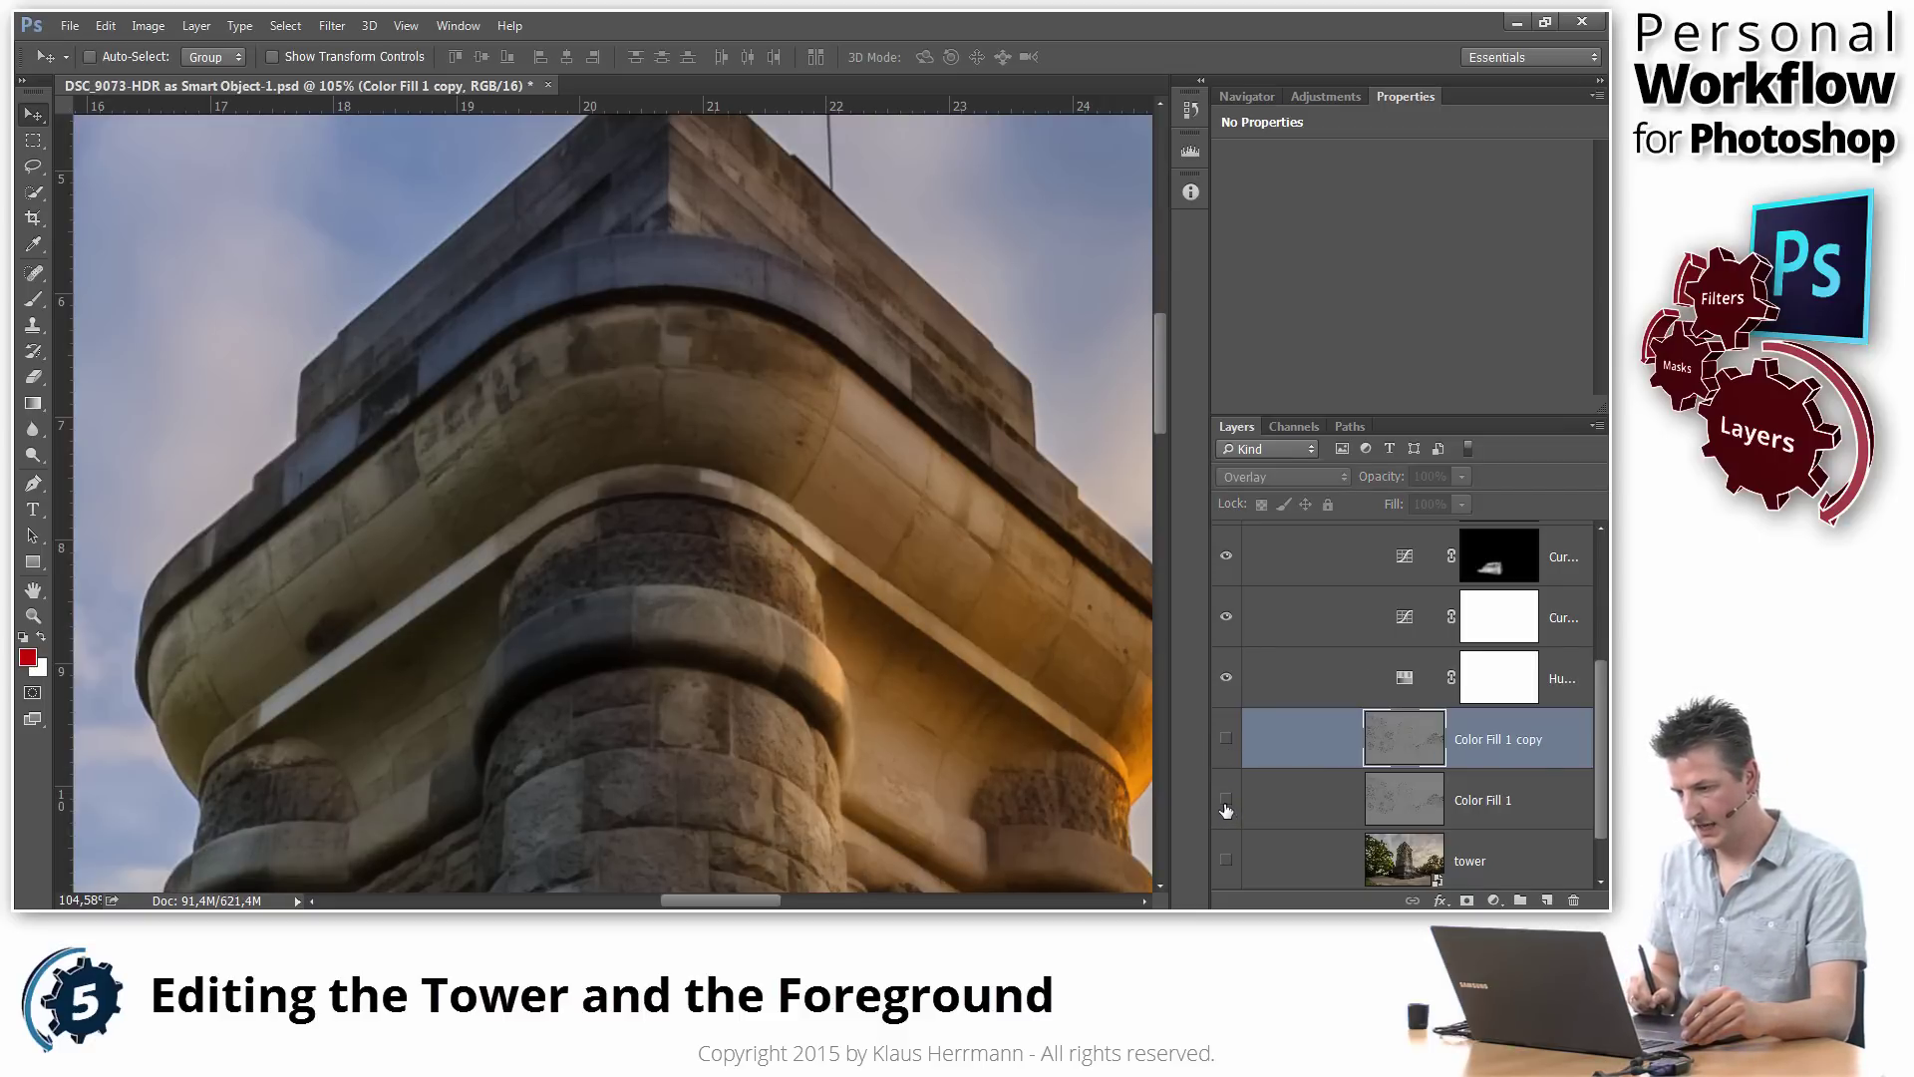
{"action": "left_click", "coordinate": [1226, 801]}
{"action": "left_click", "coordinate": [1226, 738]}
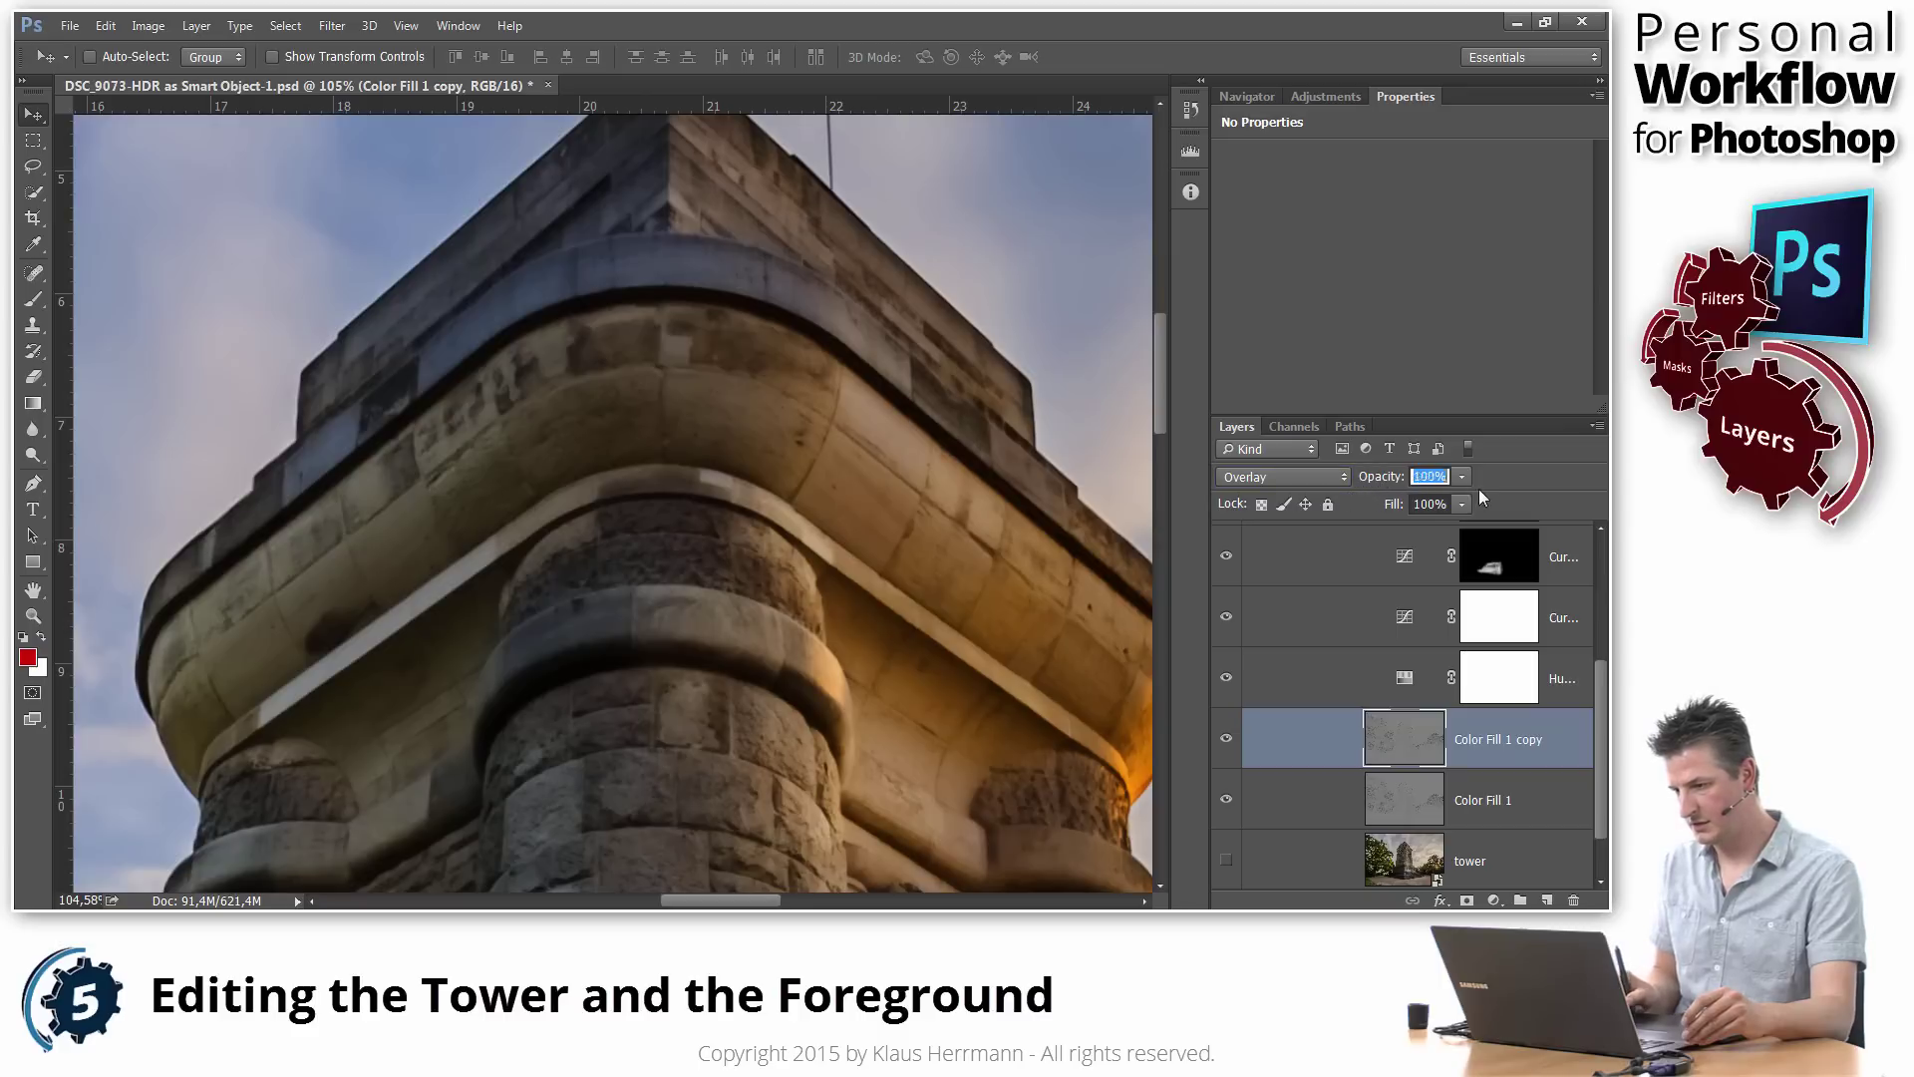
{"action": "left_click", "coordinate": [1464, 755]}
{"action": "left_click_drag", "start_coordinate": [1407, 743], "coordinate": [1574, 900]}
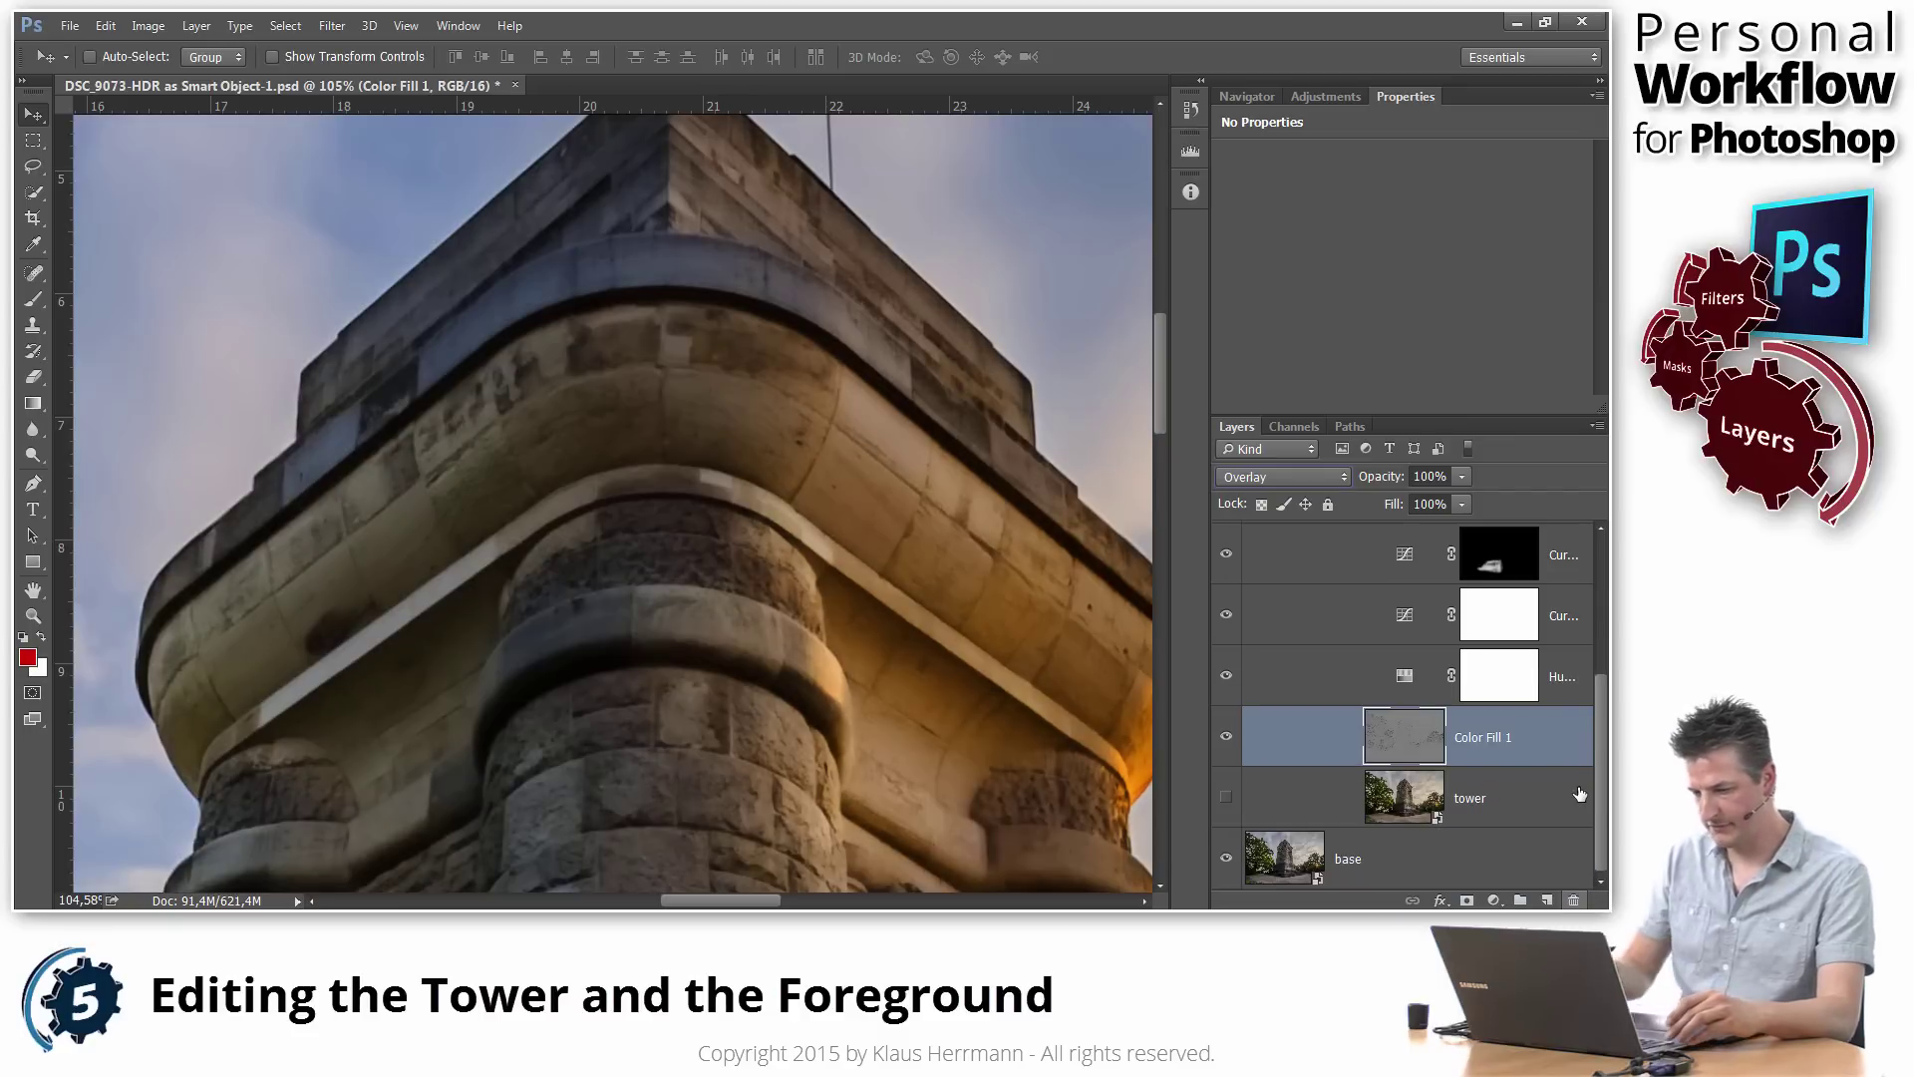
Step: Fit the whole tower photo on screen and toggle Color Fill 1 off and on to compare
{"action": "key", "text": "ctrl+0"}
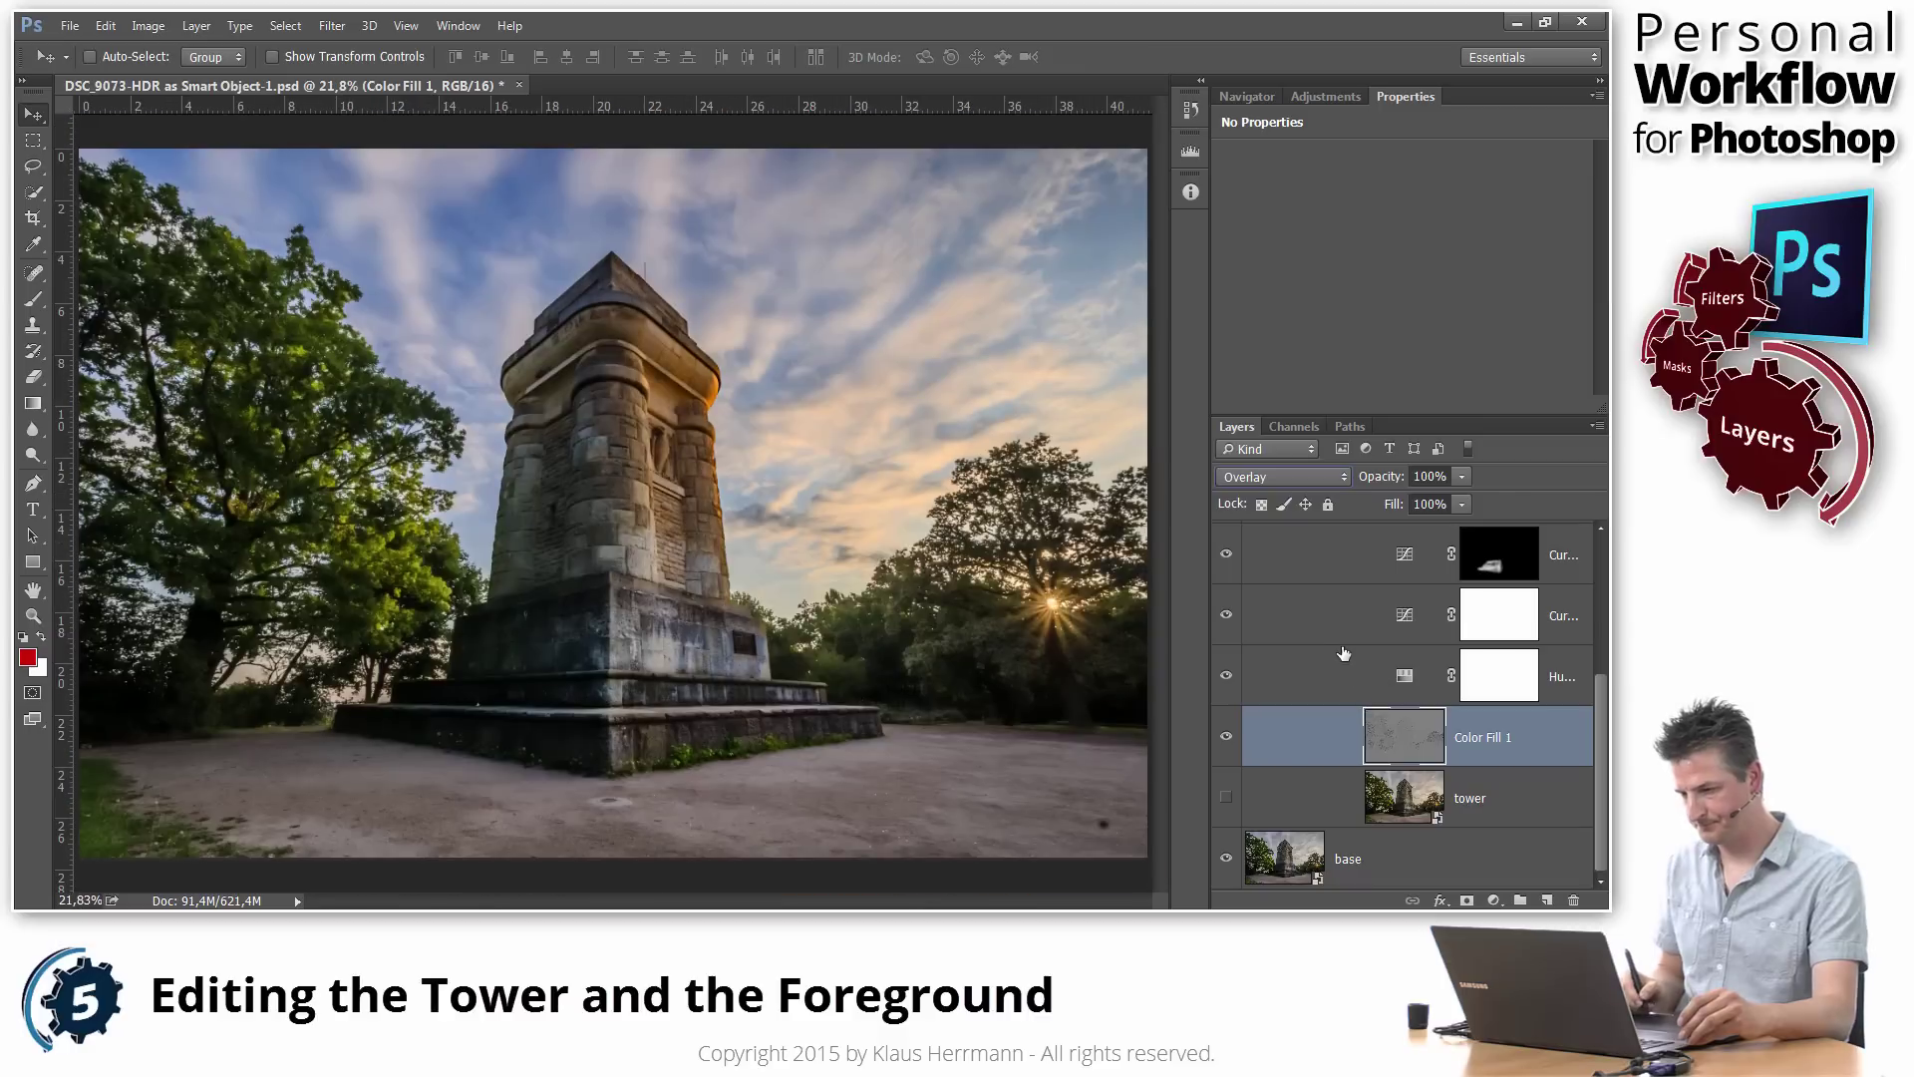
{"action": "left_click", "coordinate": [1228, 738]}
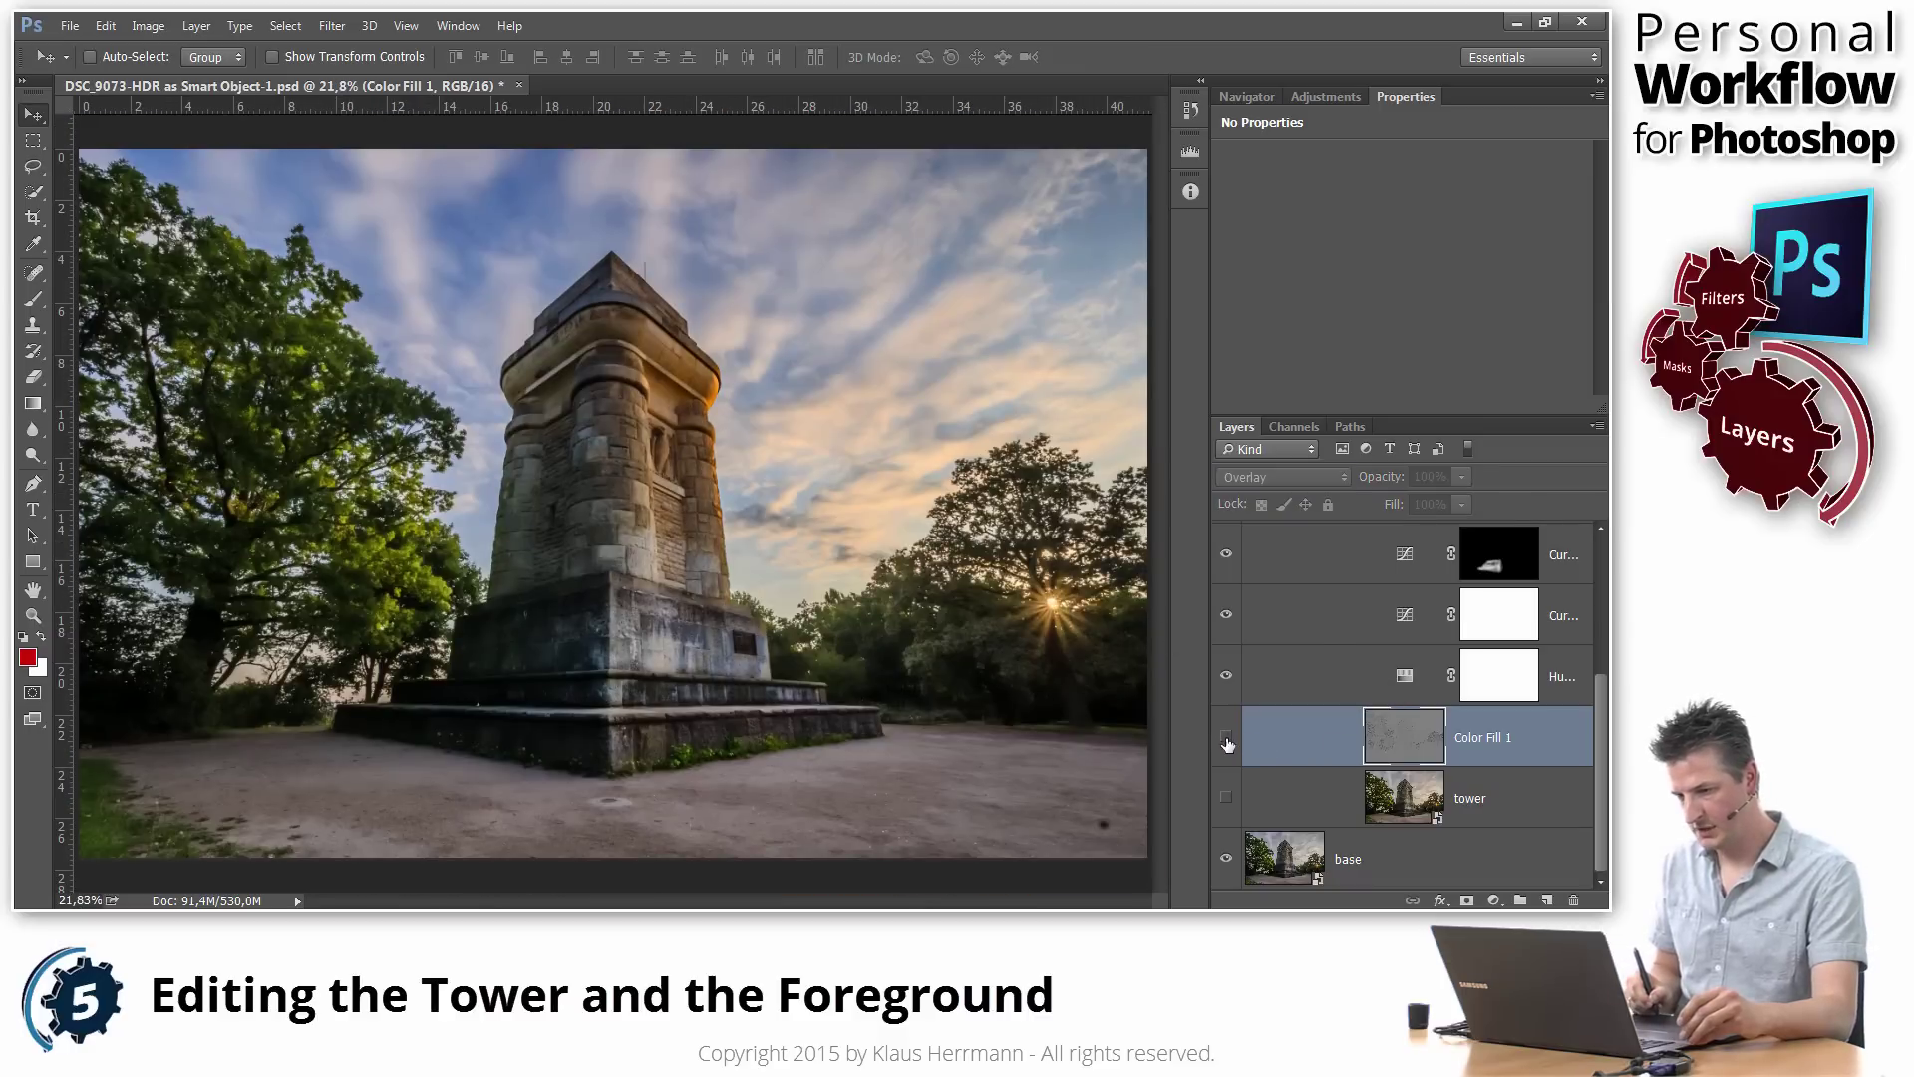
{"action": "left_click", "coordinate": [1227, 739]}
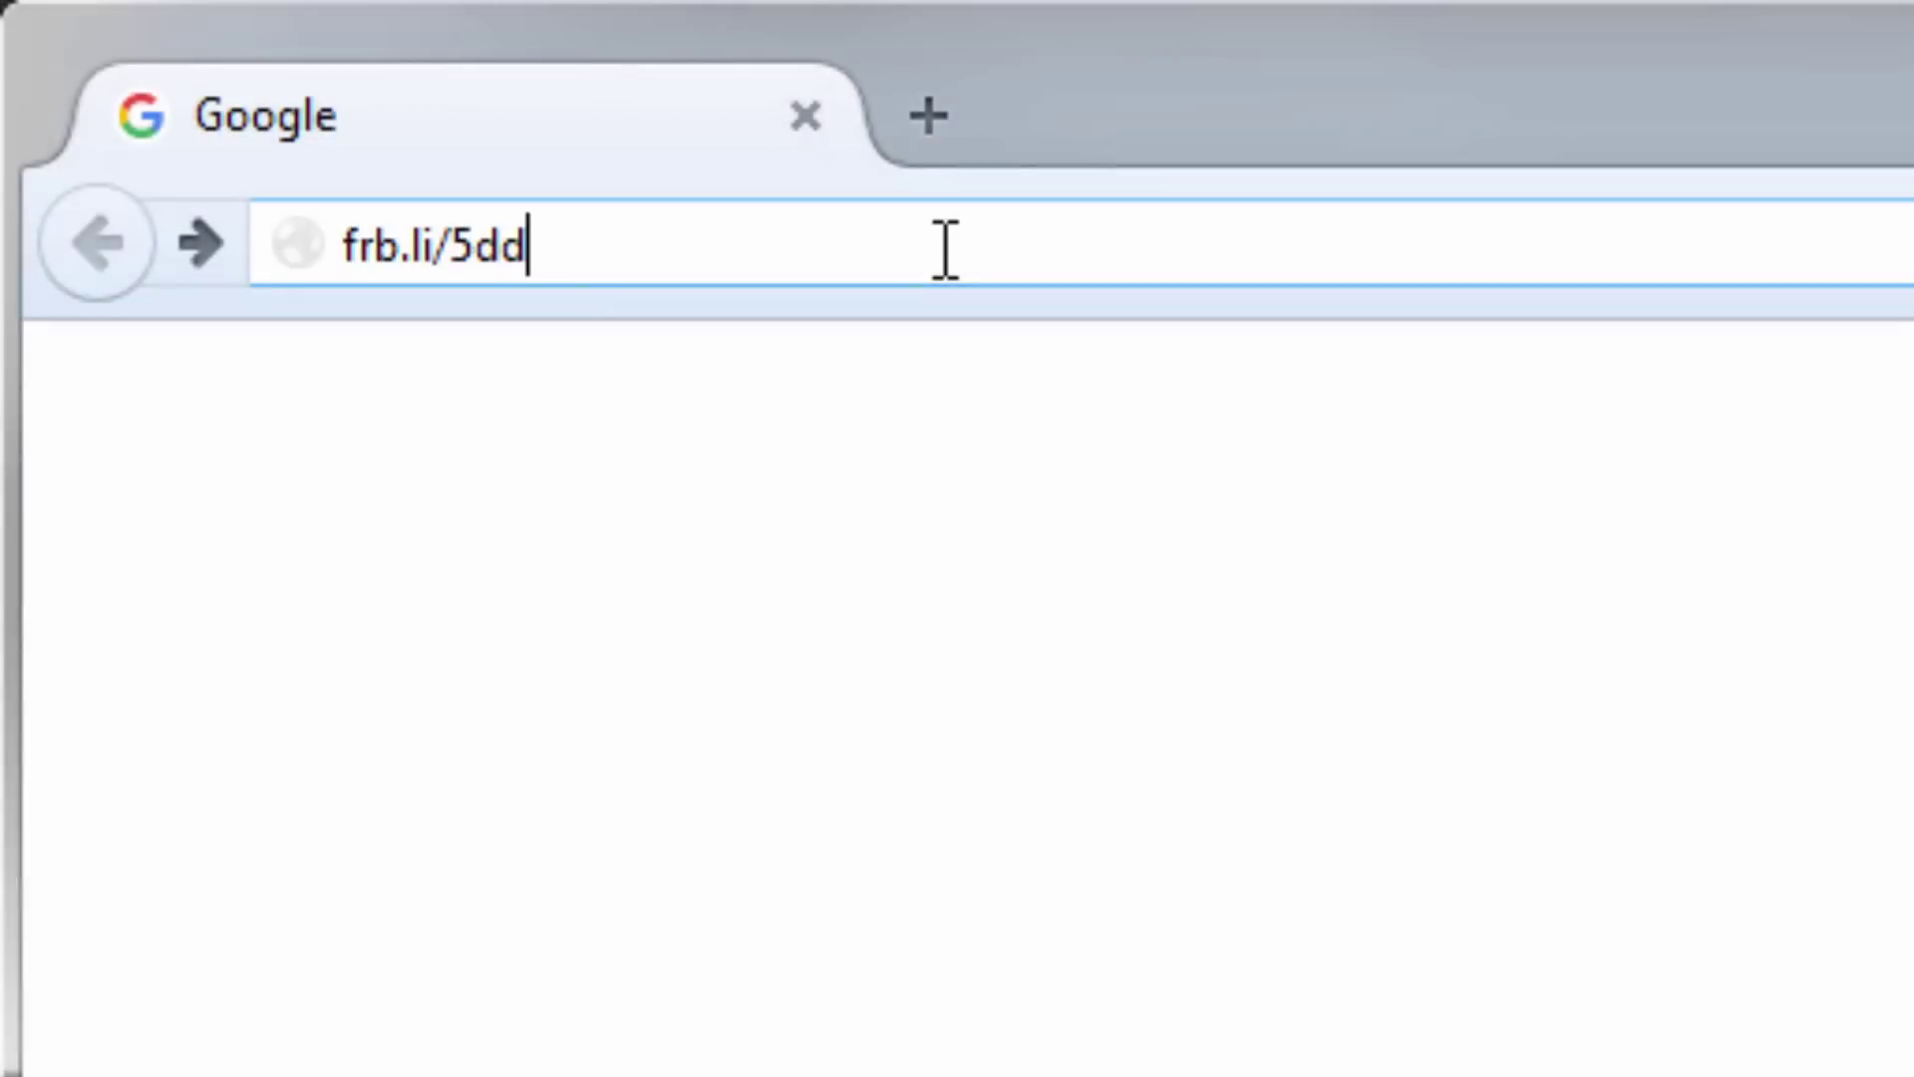
Step: Load the frb.li/5dd address and autoscroll down the giveaway page
{"action": "key", "text": "Return"}
{"action": "middle_click", "coordinate": [1831, 330]}
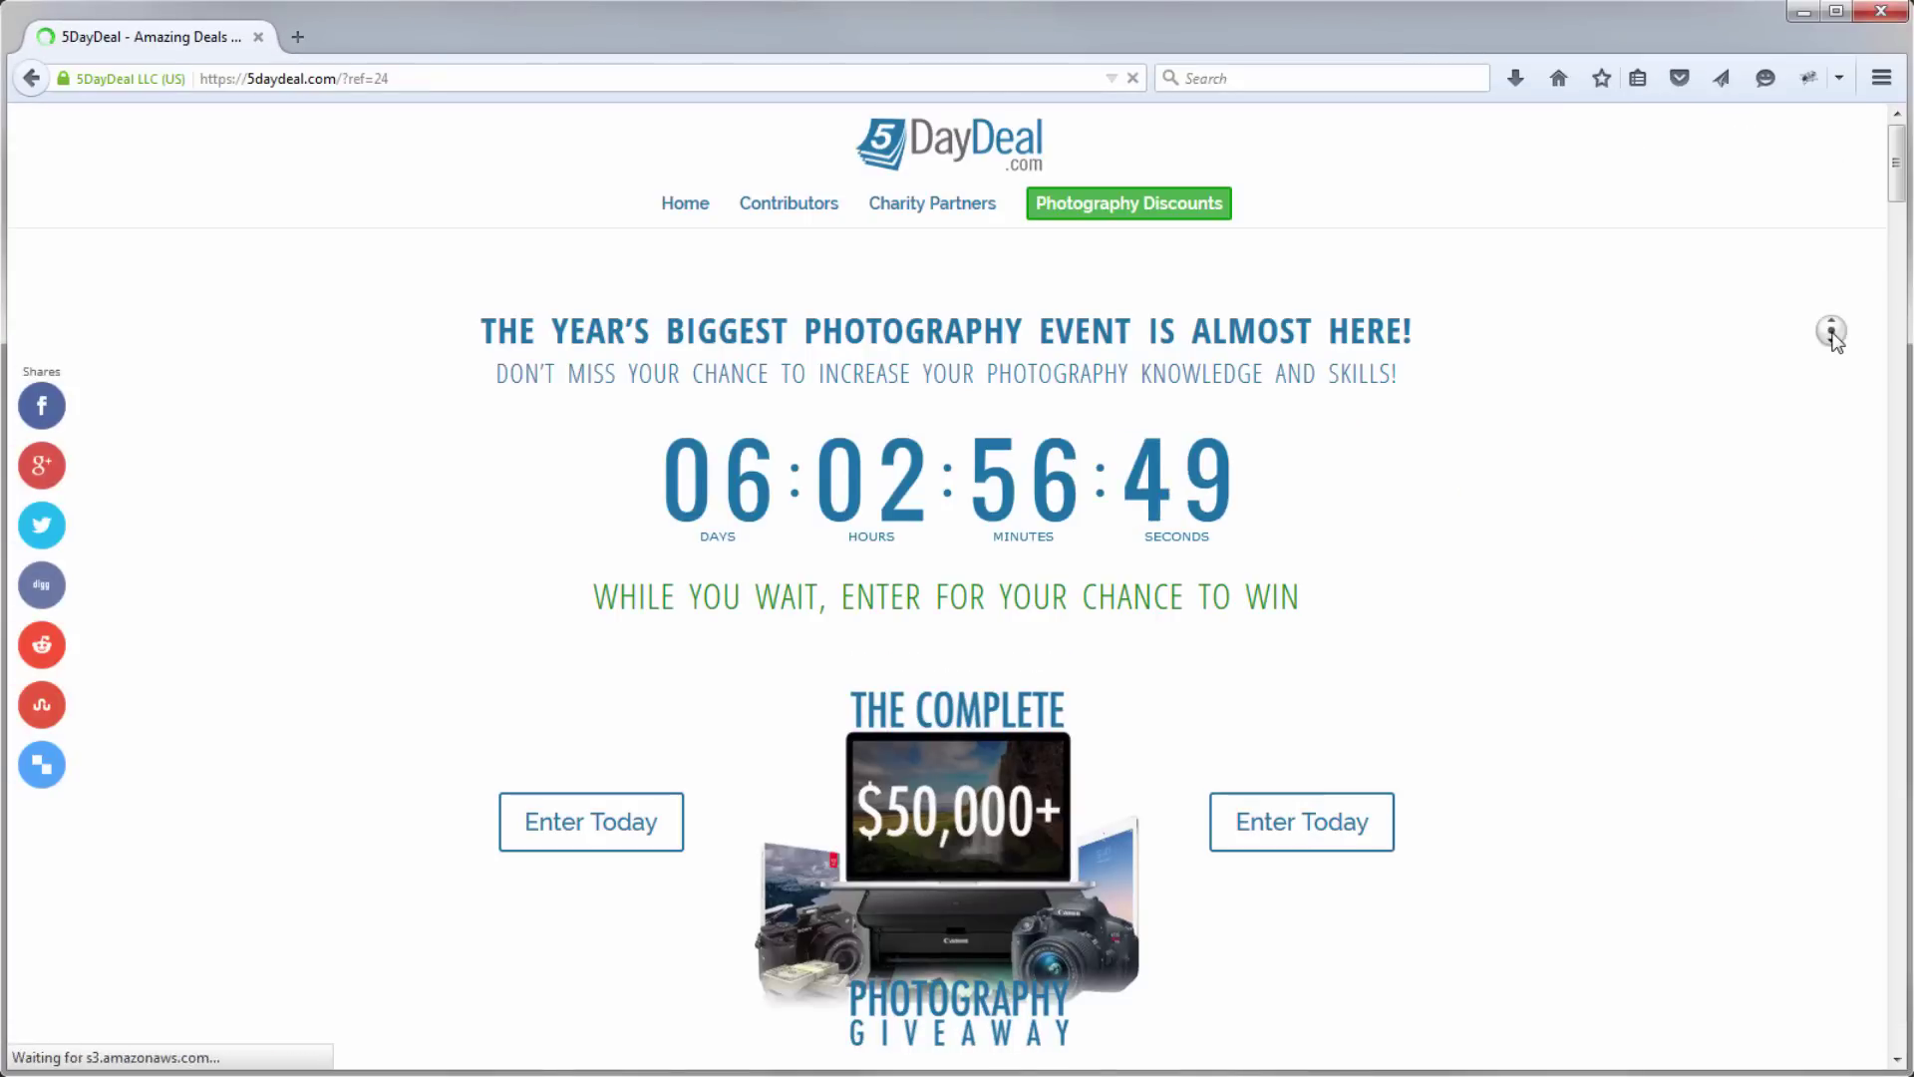